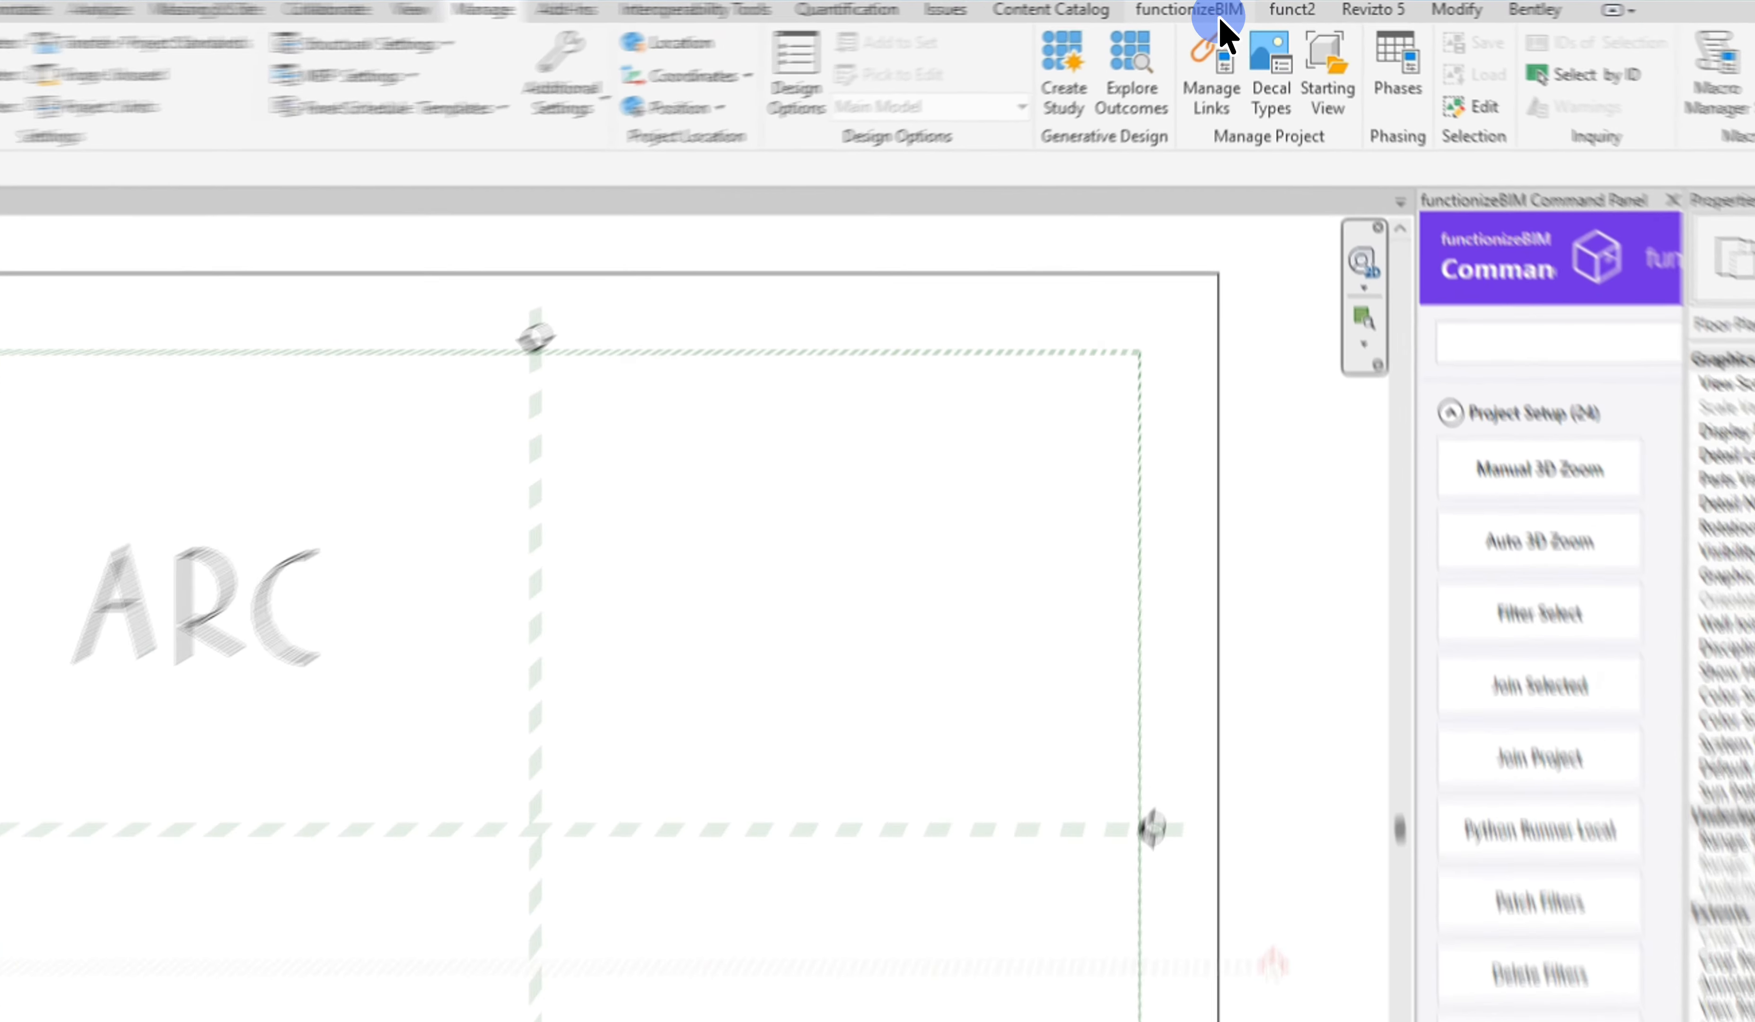
Step: Open the ACC Revit Link tool from the functionizeBIM add-in's ACC commands
left_click(1236, 7)
left_click(1311, 18)
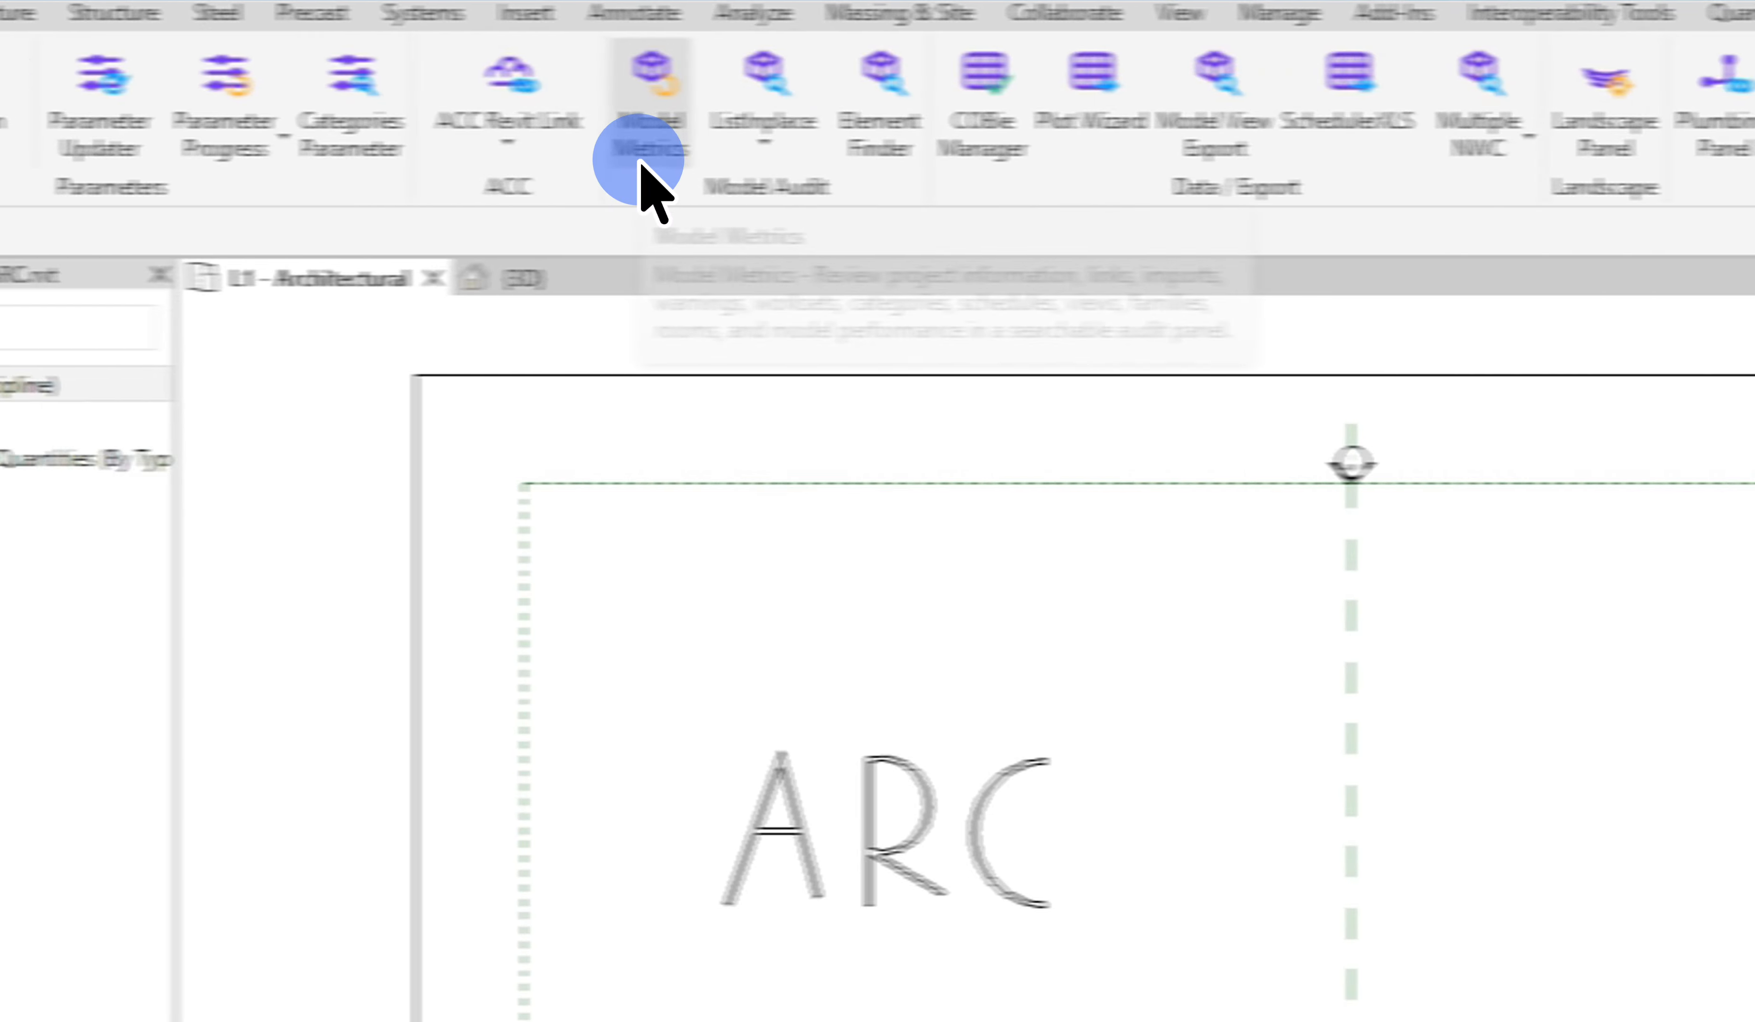
left_click(739, 164)
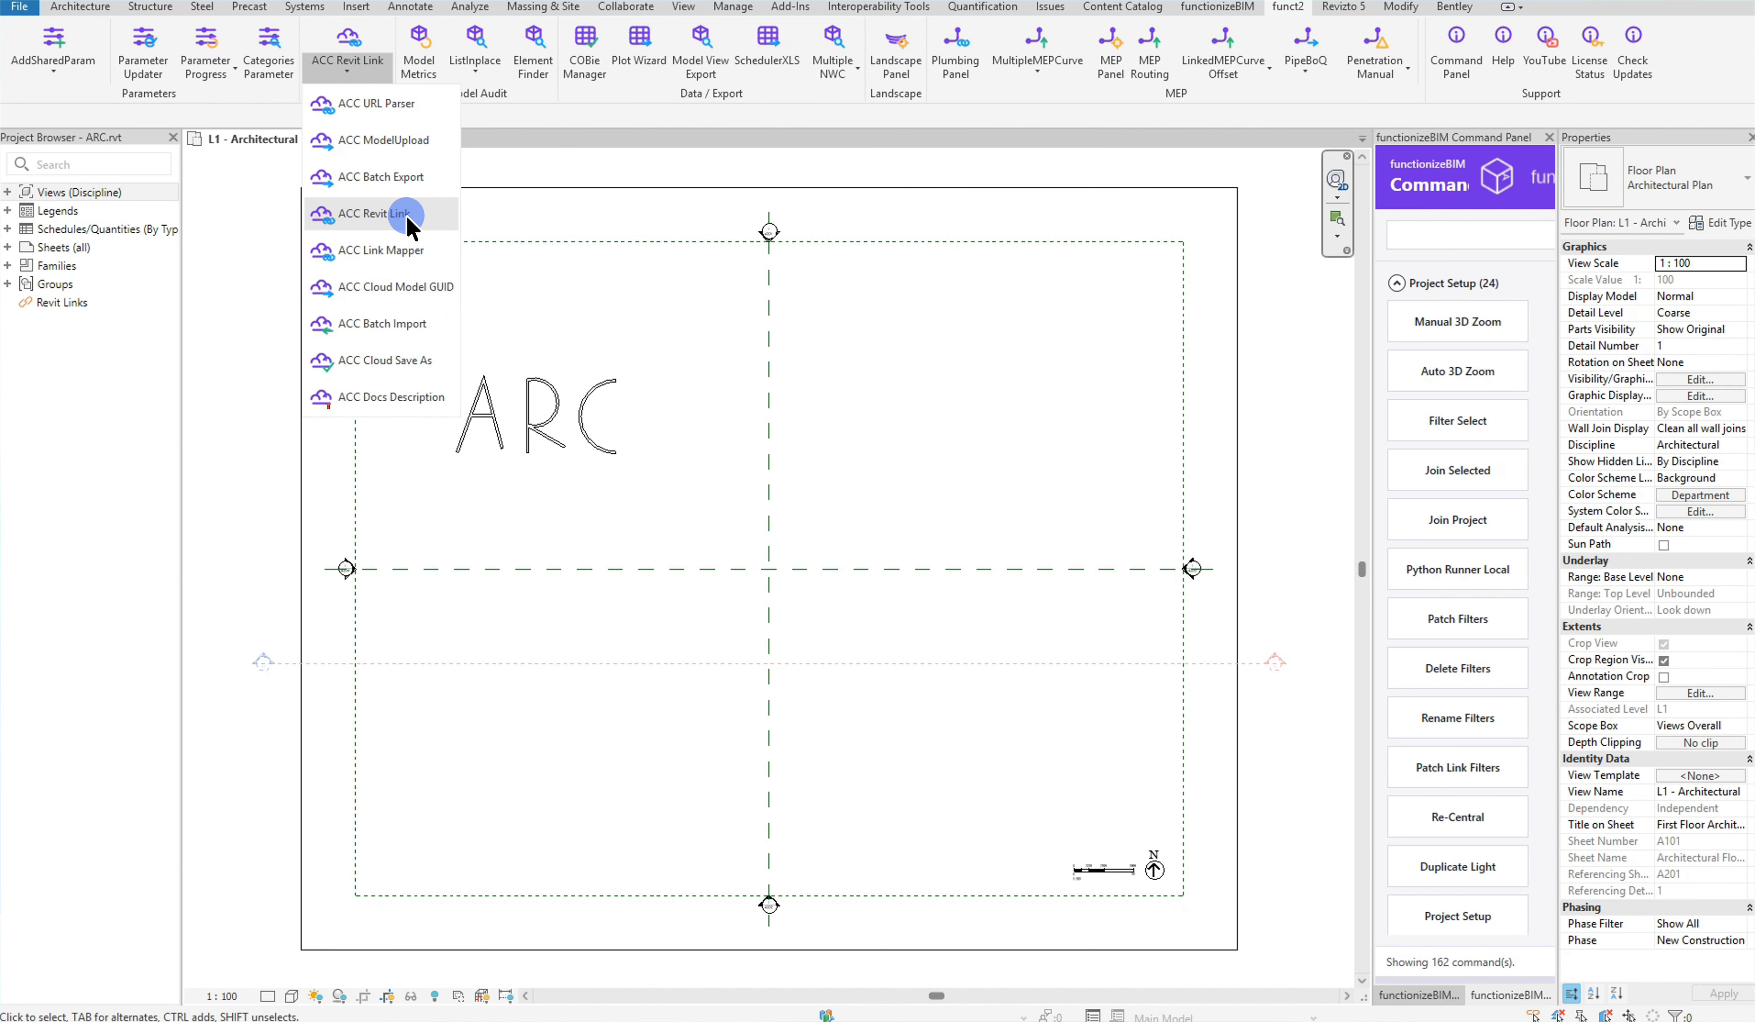
left_click(375, 213)
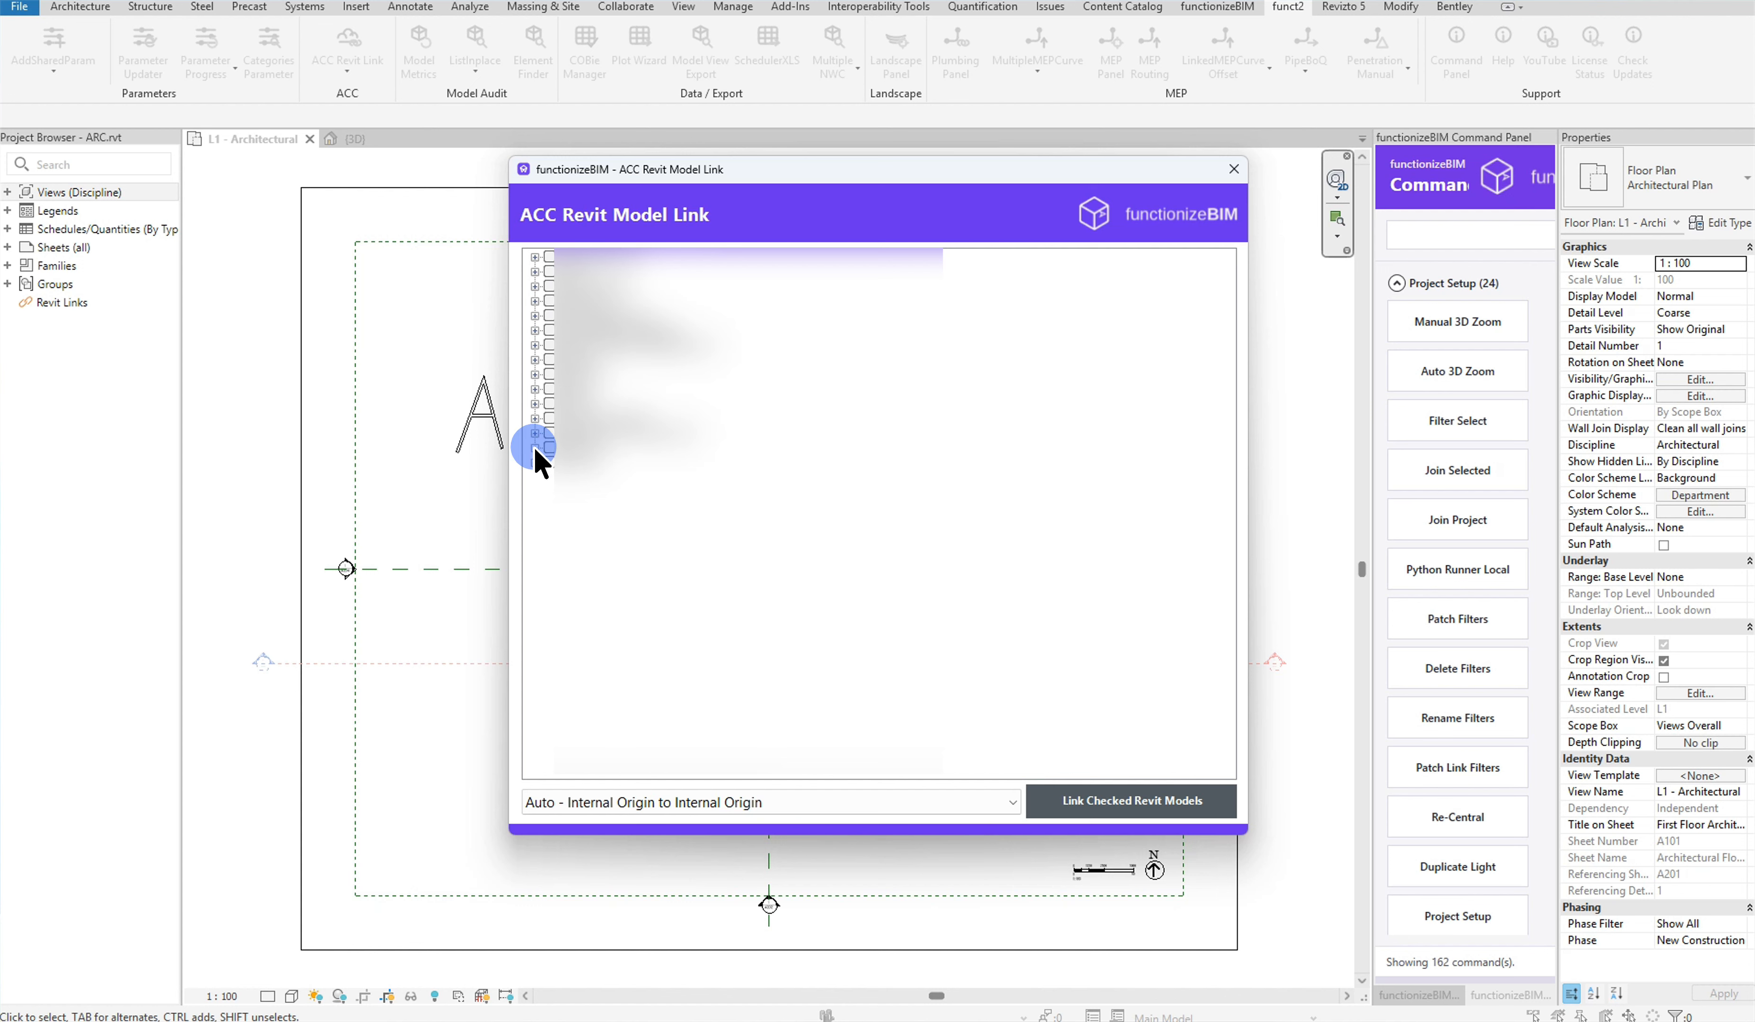
Step: Expand the cloud hub and the project folder in the ACC Revit Model Link tree to reach the Revit models
left_click(535, 374)
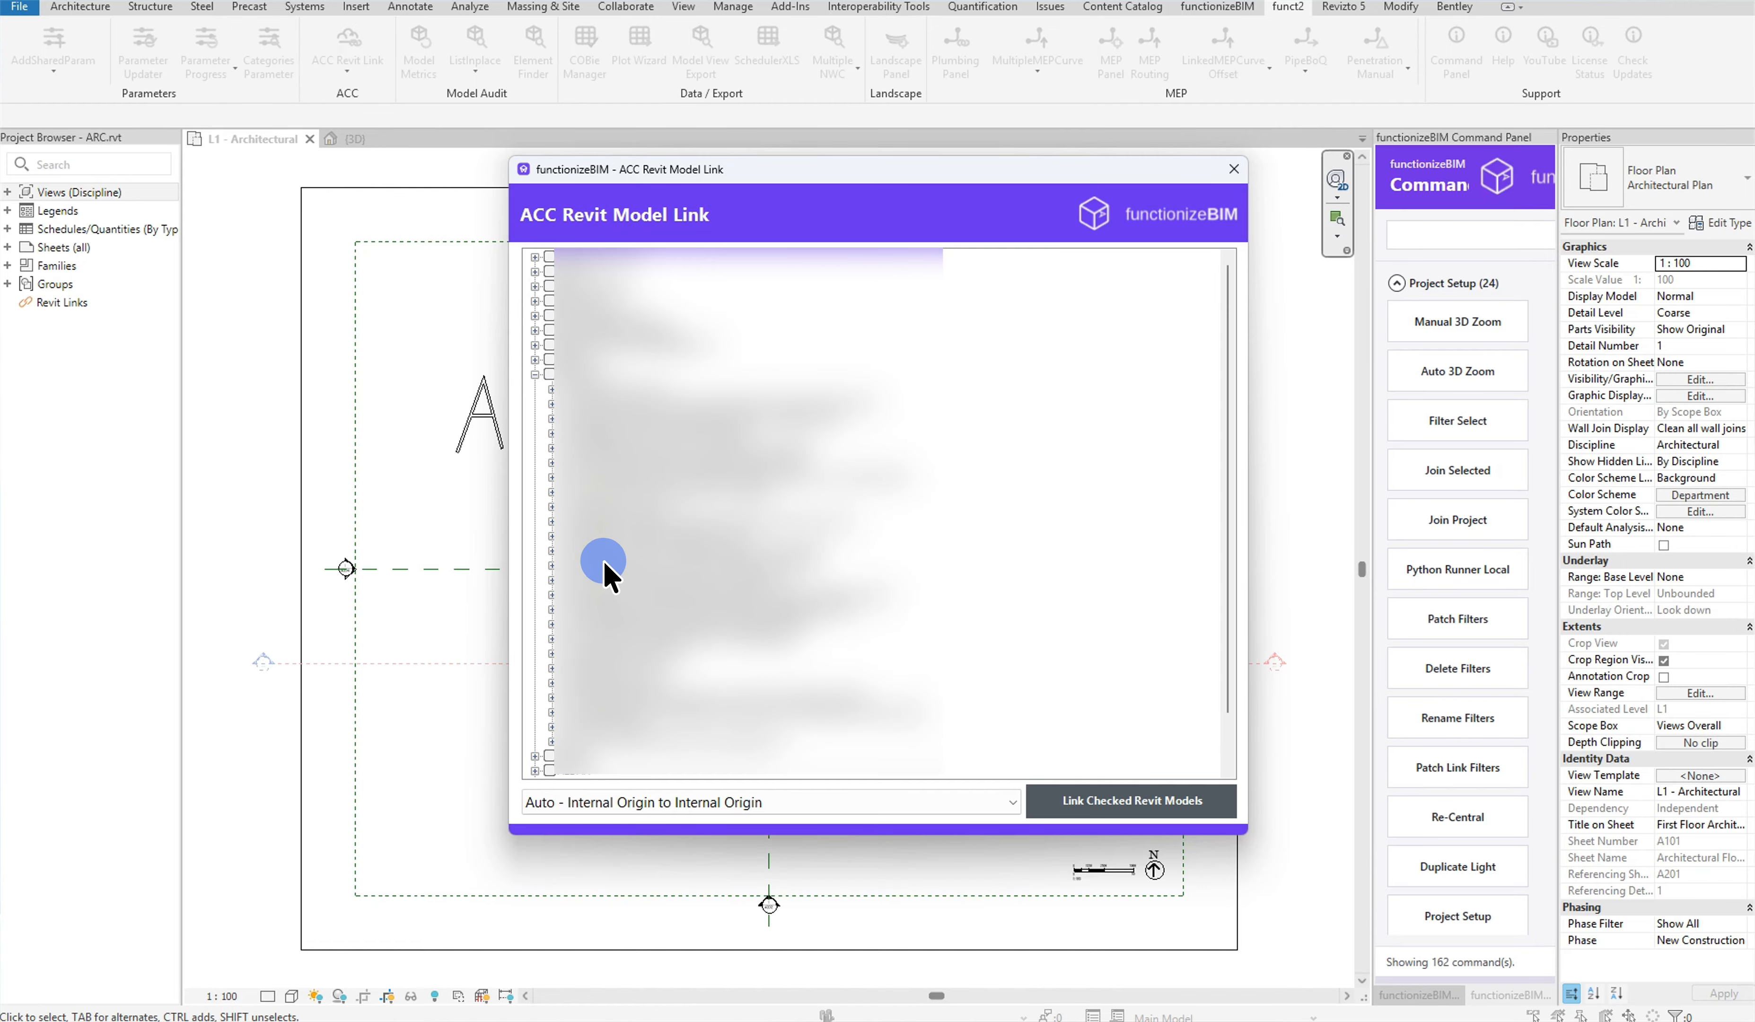
scroll(603, 561, "down", 2)
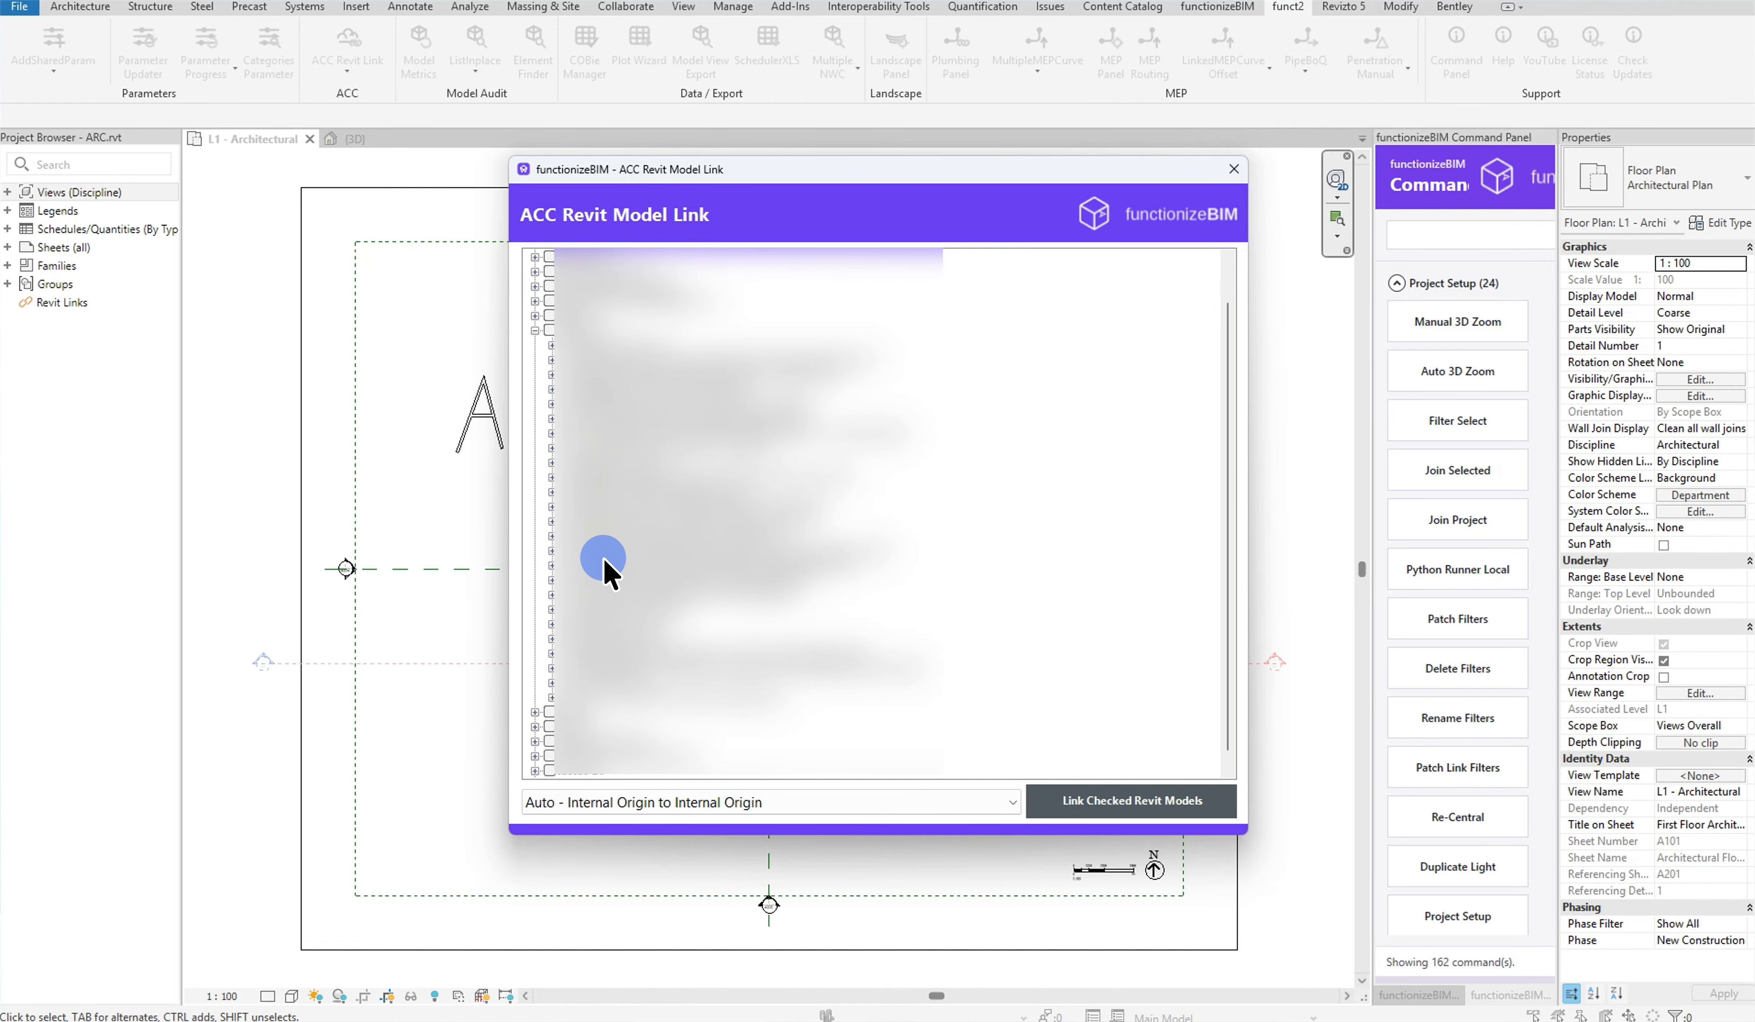
left_click(552, 595)
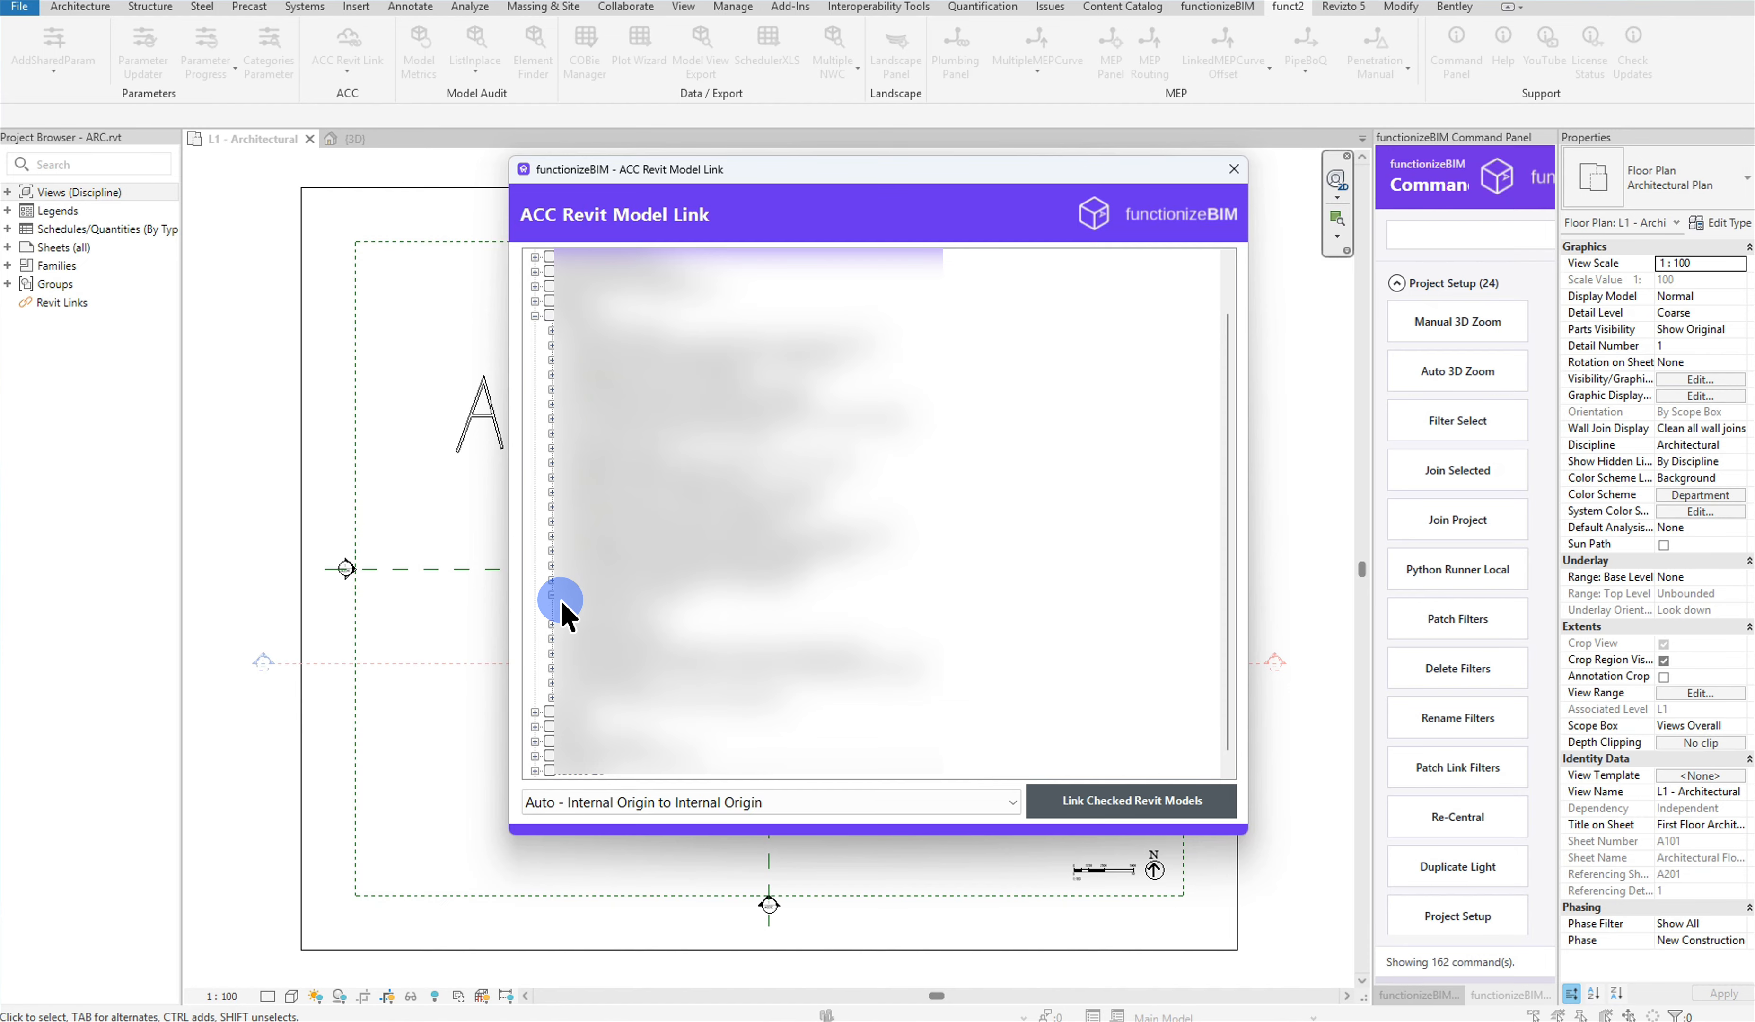
scroll(572, 622, "down", 1)
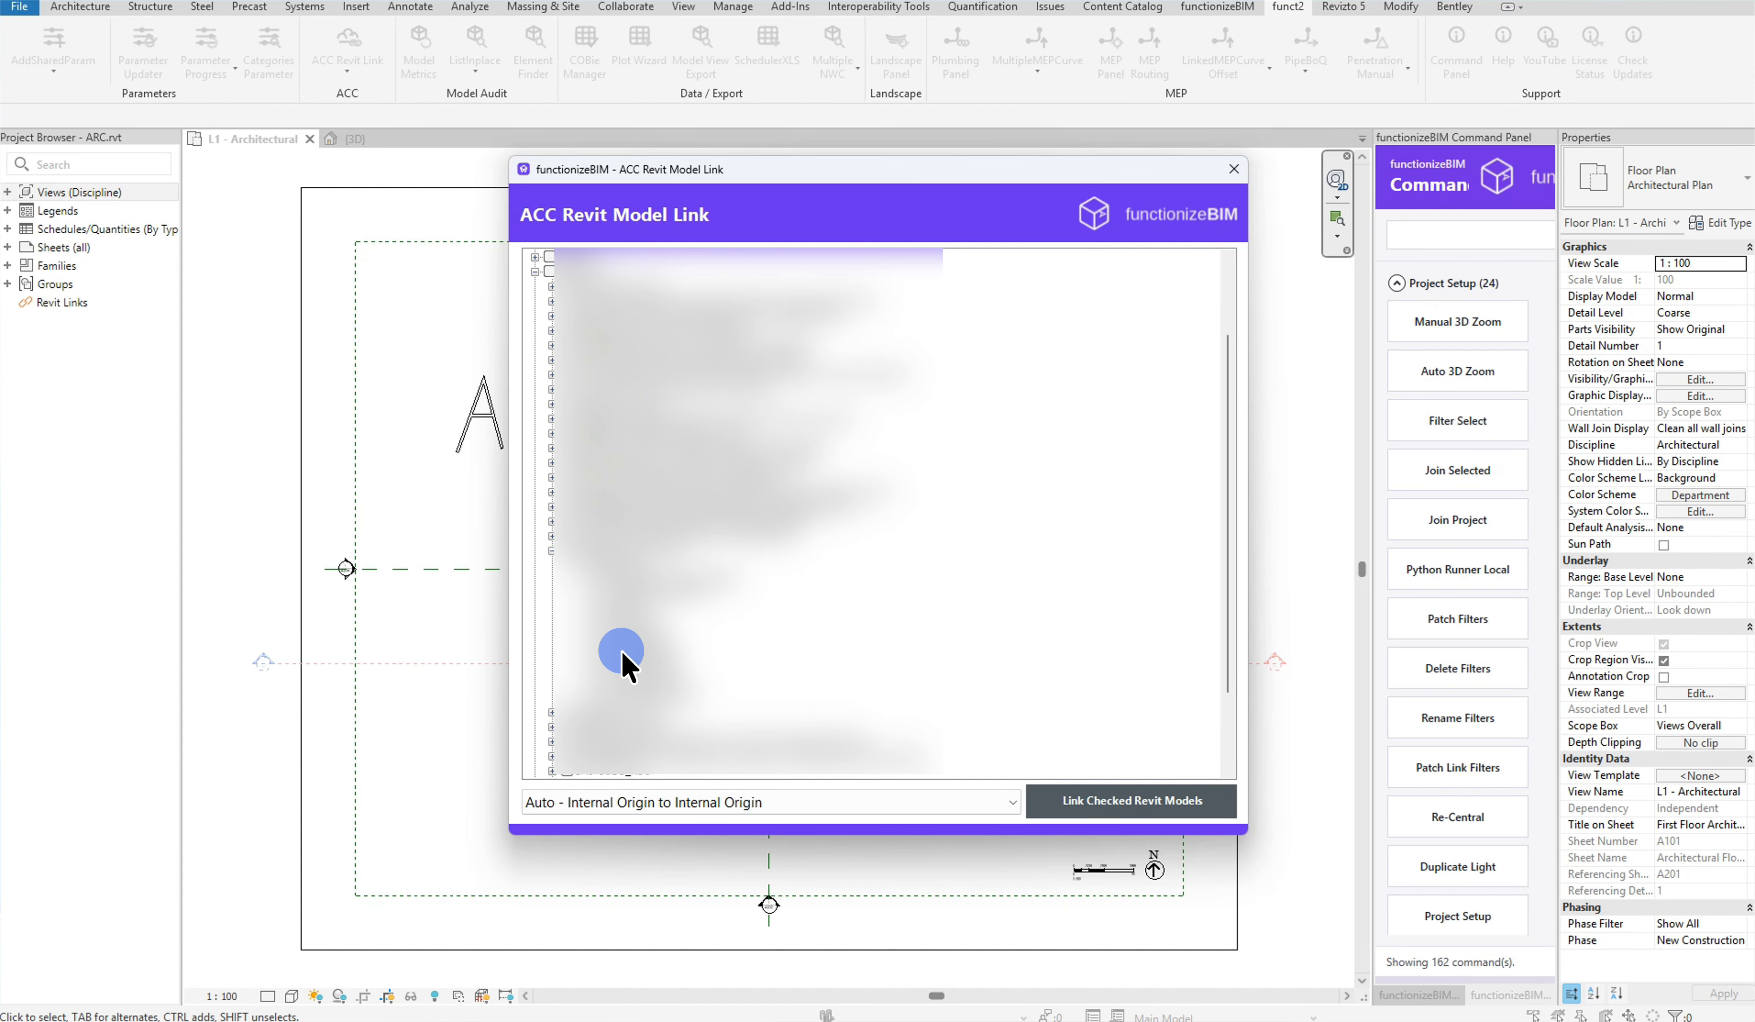
scroll(589, 615, "down", 2)
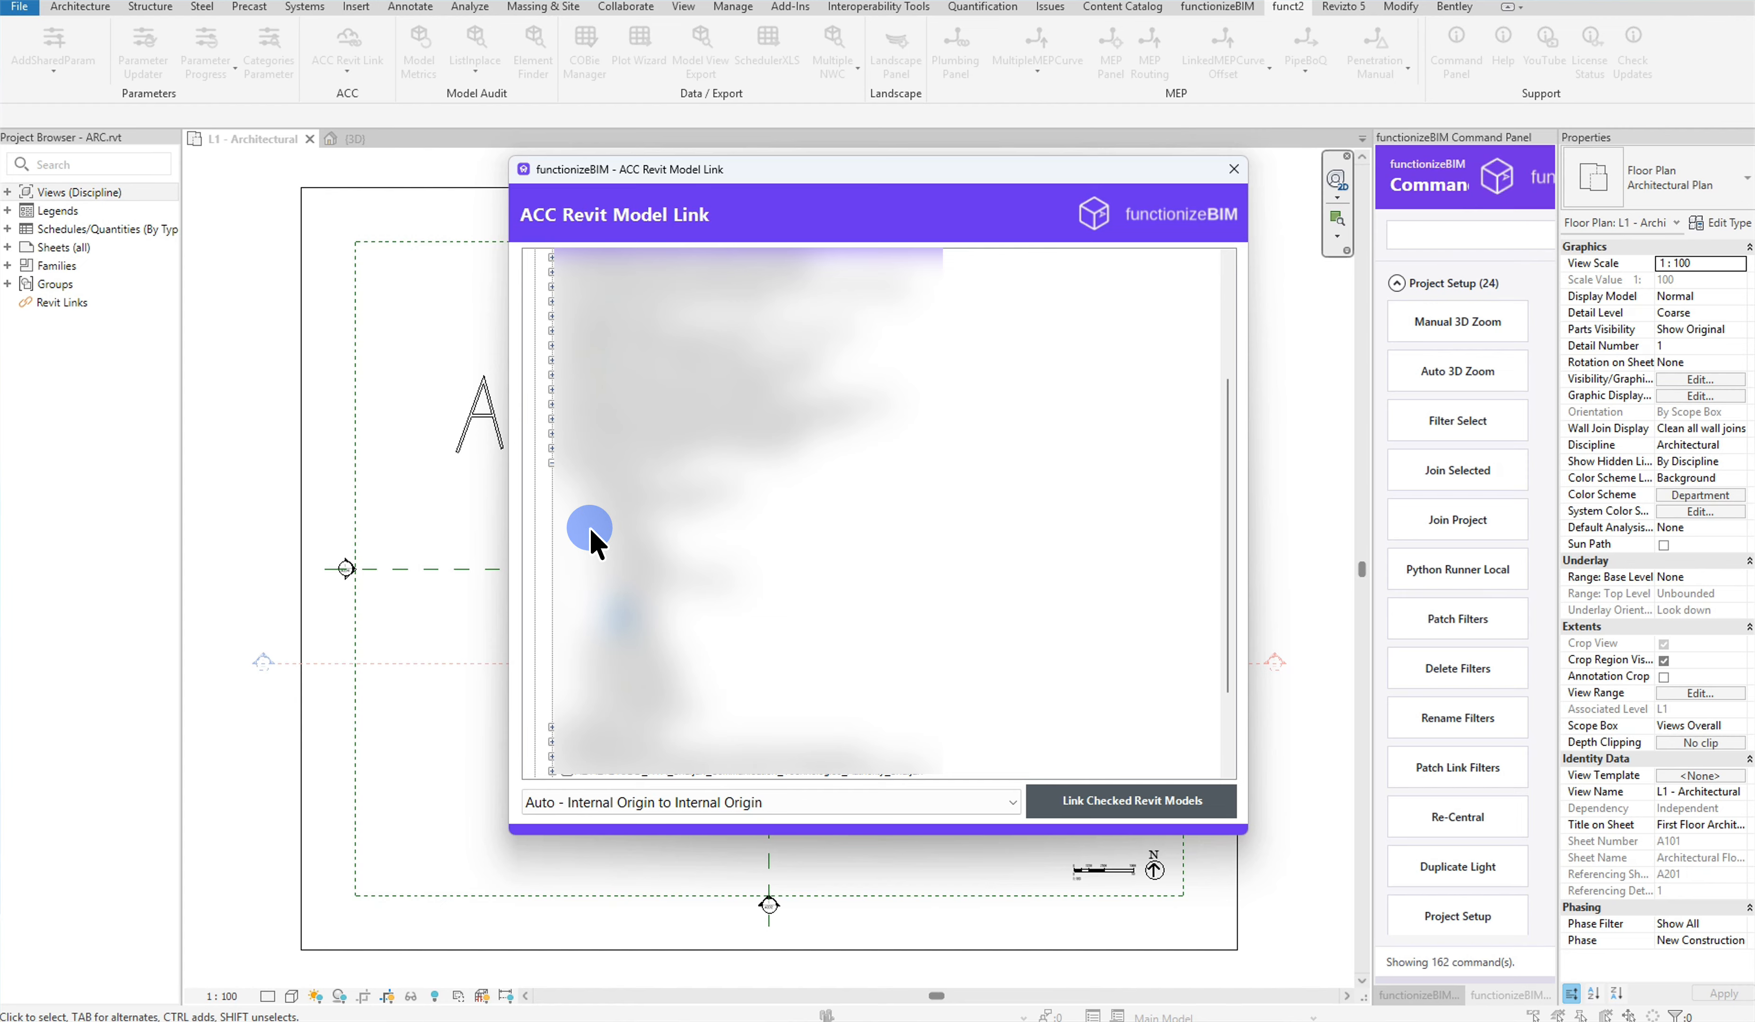
Step: Link the MEP.rvt and STR.rvt cloud models with Auto - Internal Origin to Internal Origin positioning and dismiss the report
left_click(778, 804)
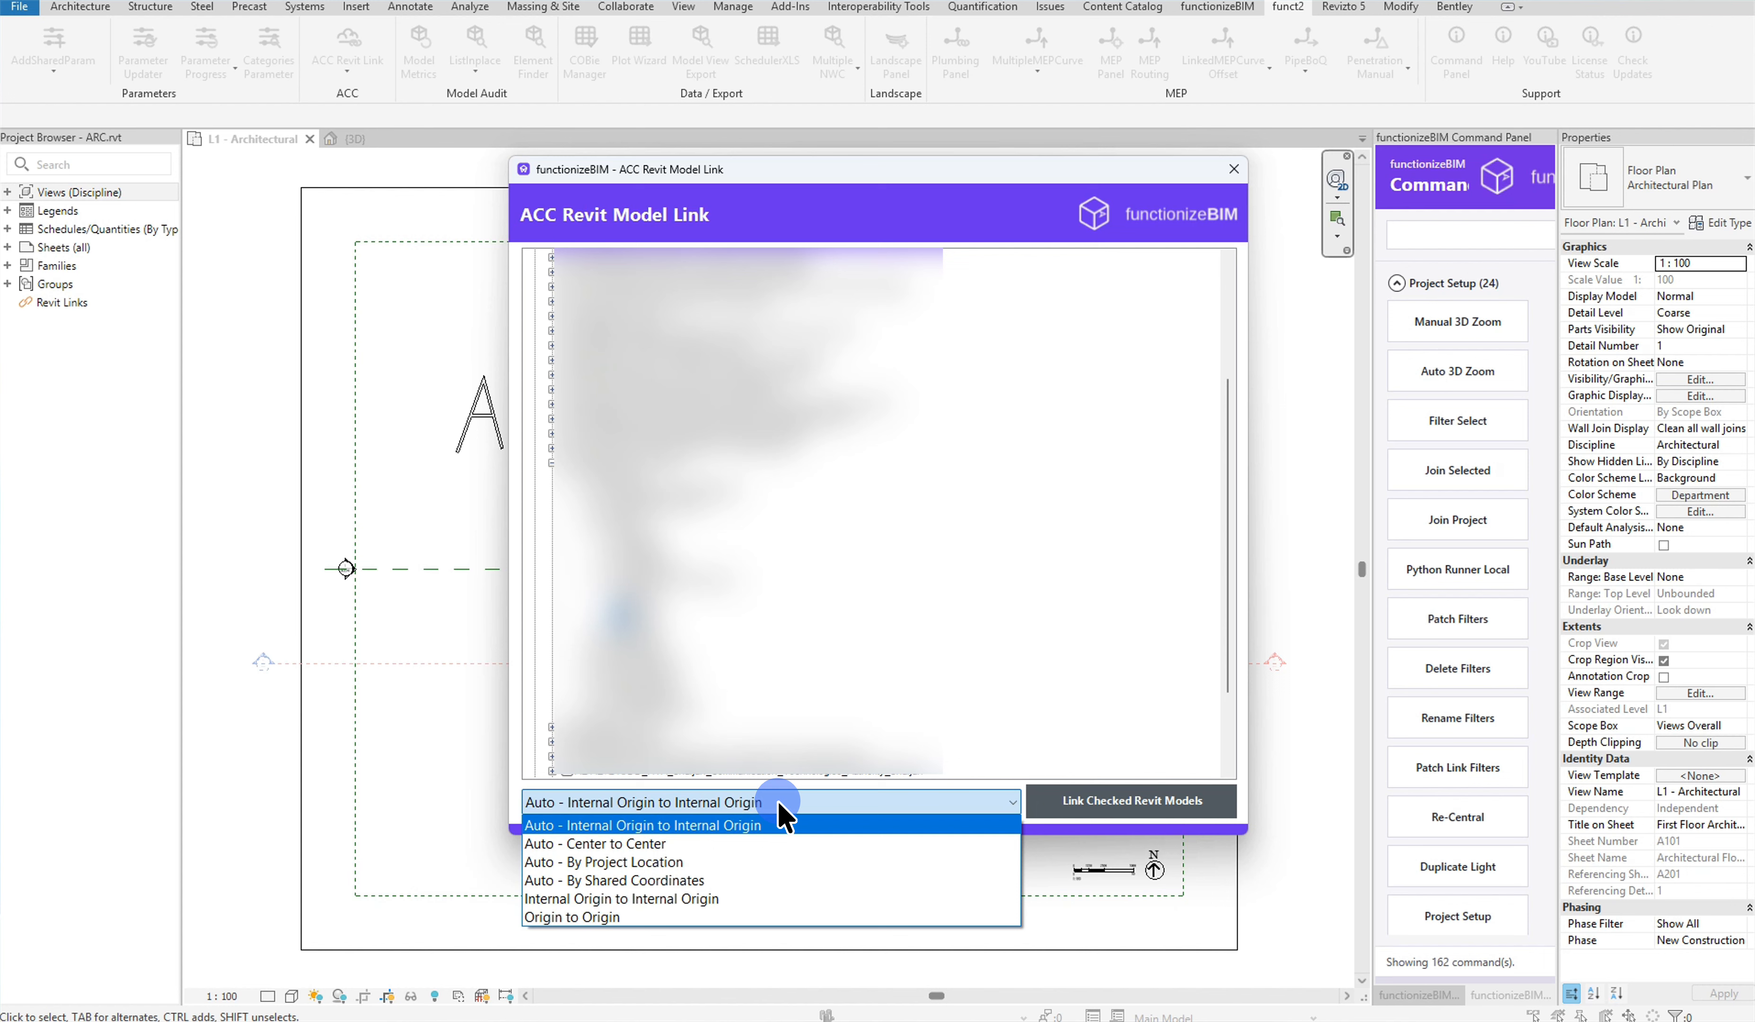
left_click(779, 805)
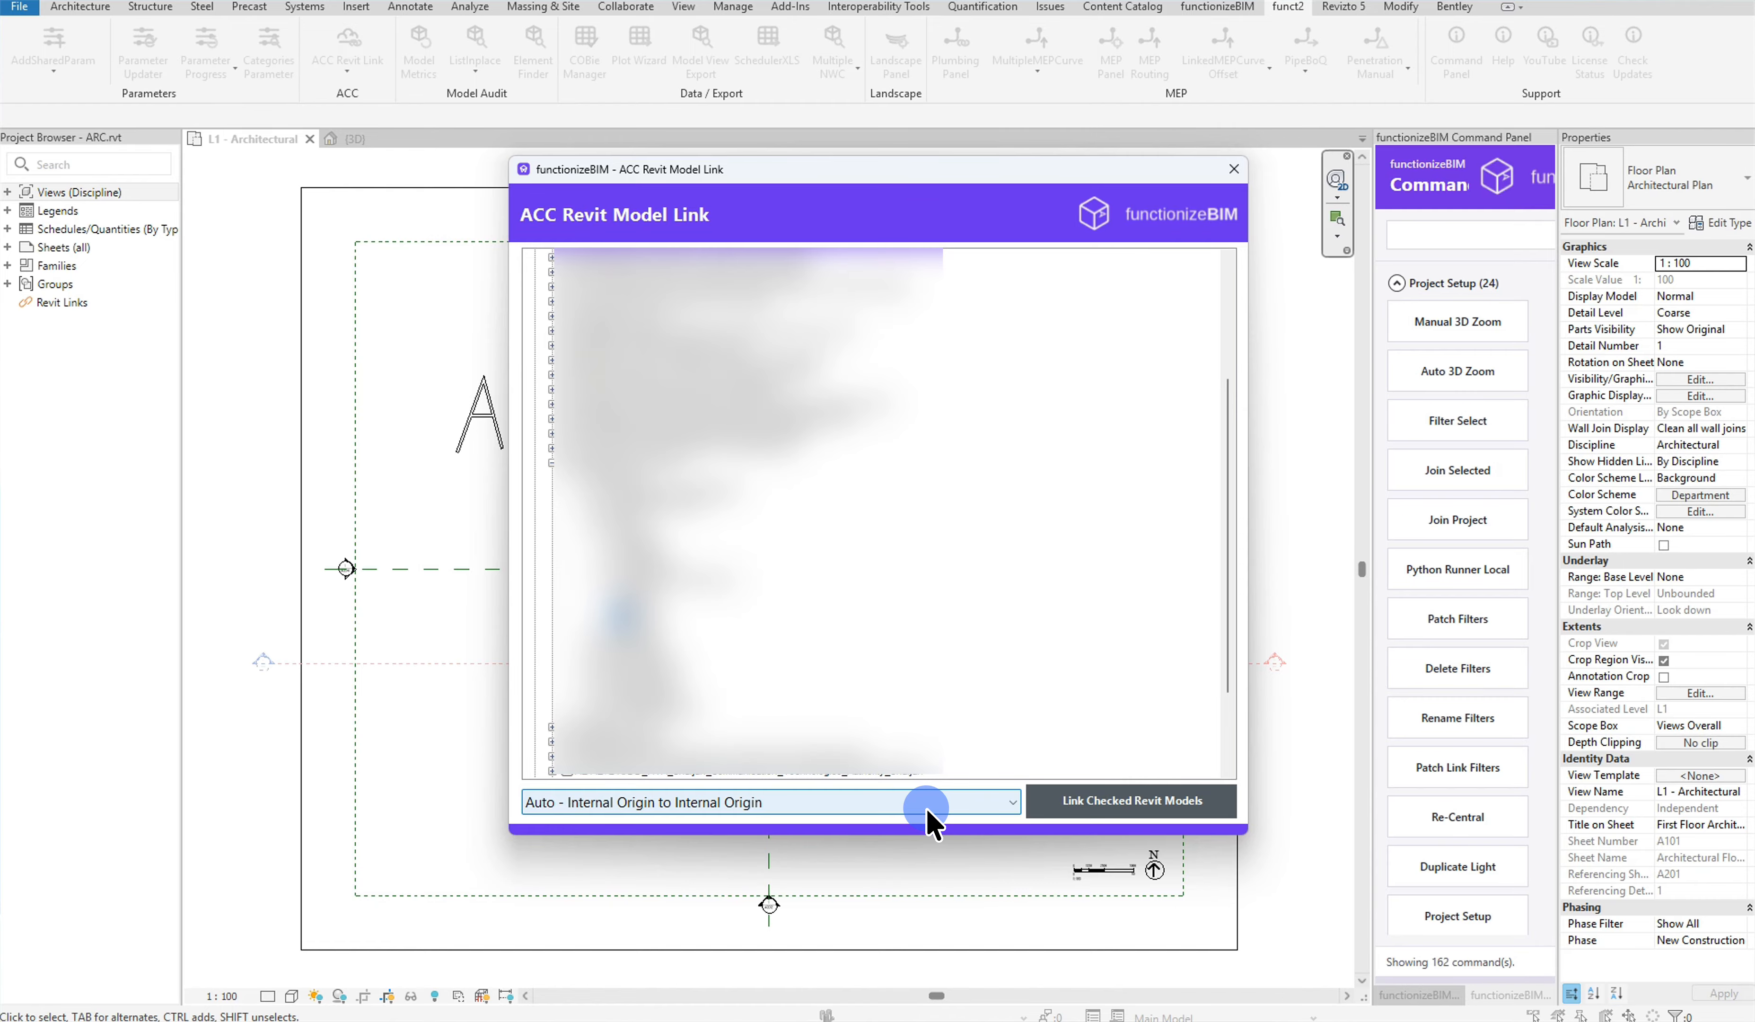
left_click(1100, 806)
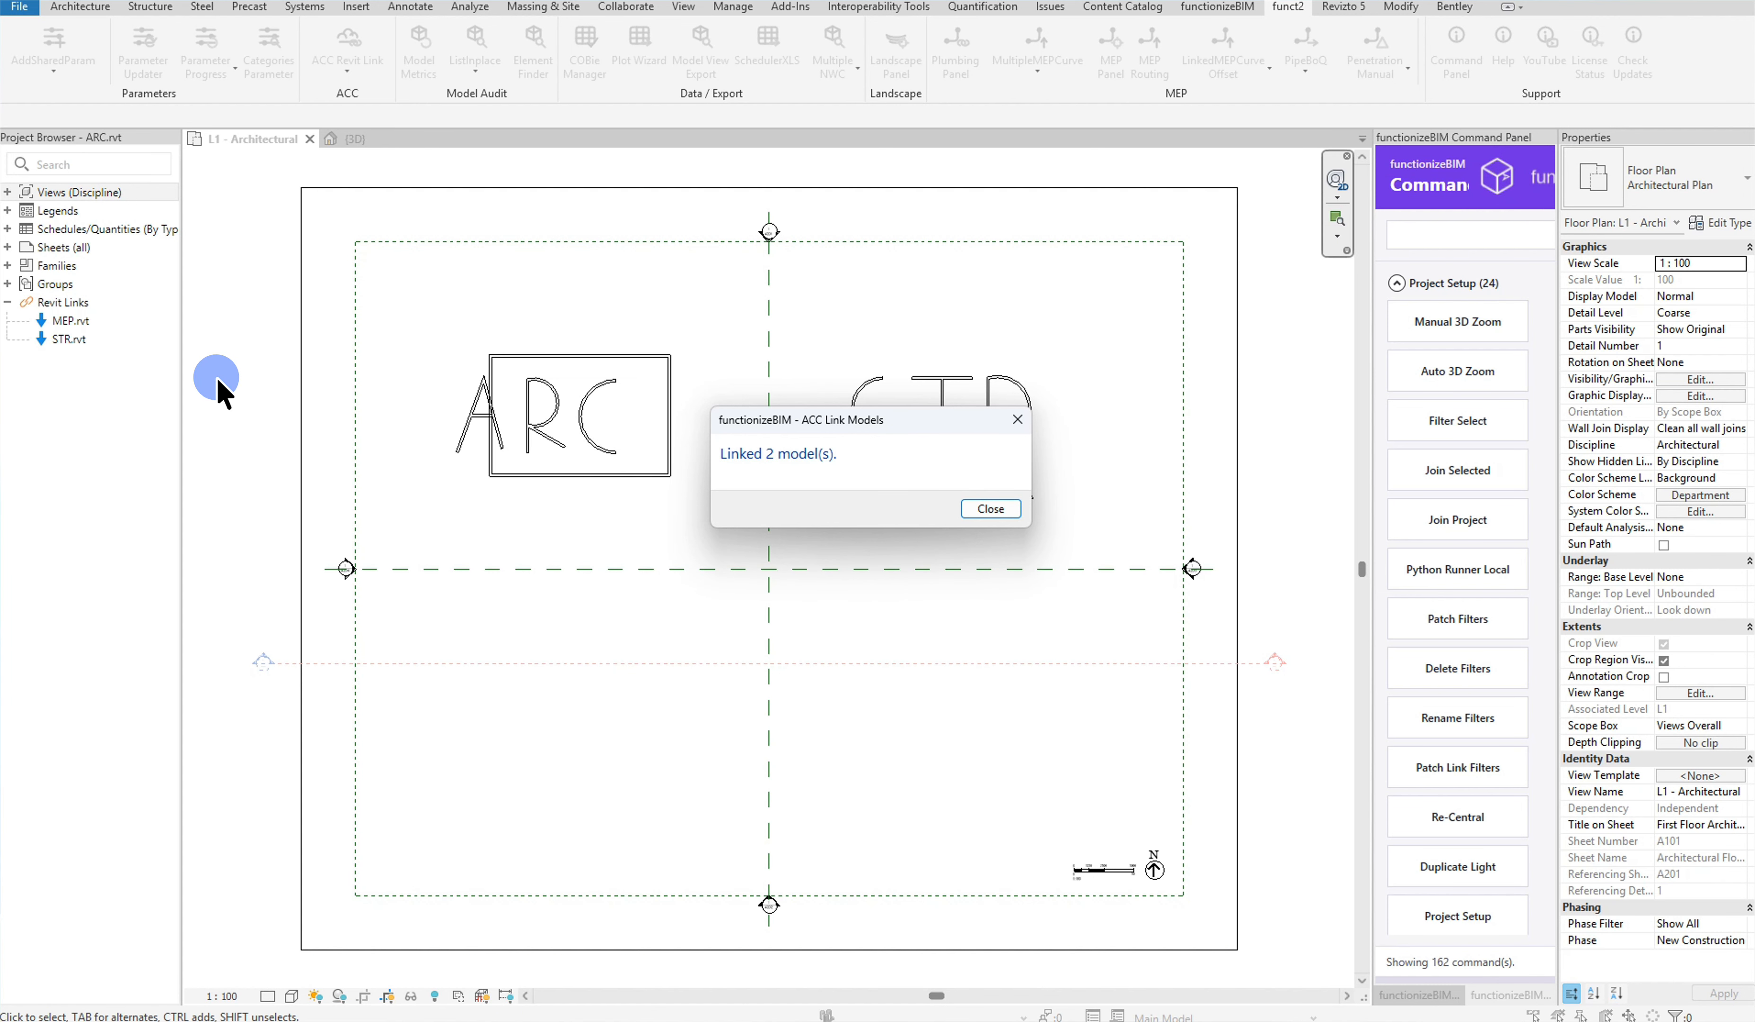
left_click(996, 506)
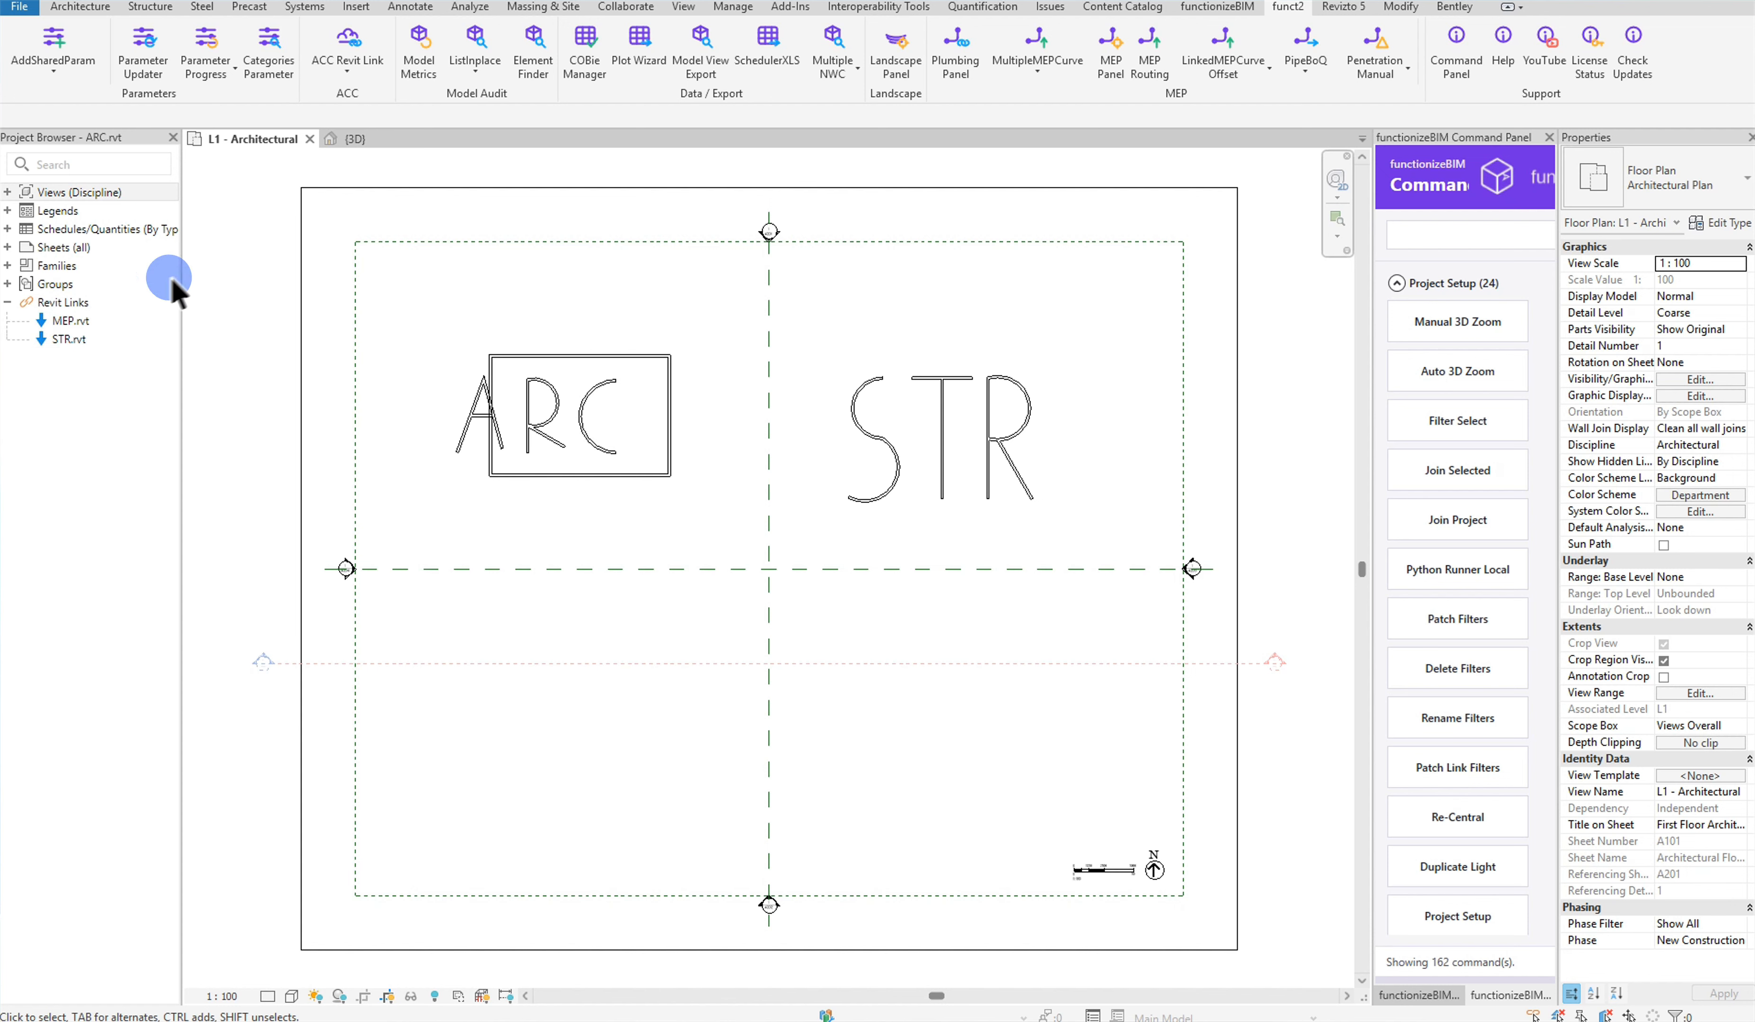
Step: Review the status, reference type and saved paths of the linked Revit models in Manage Links
left_click(734, 16)
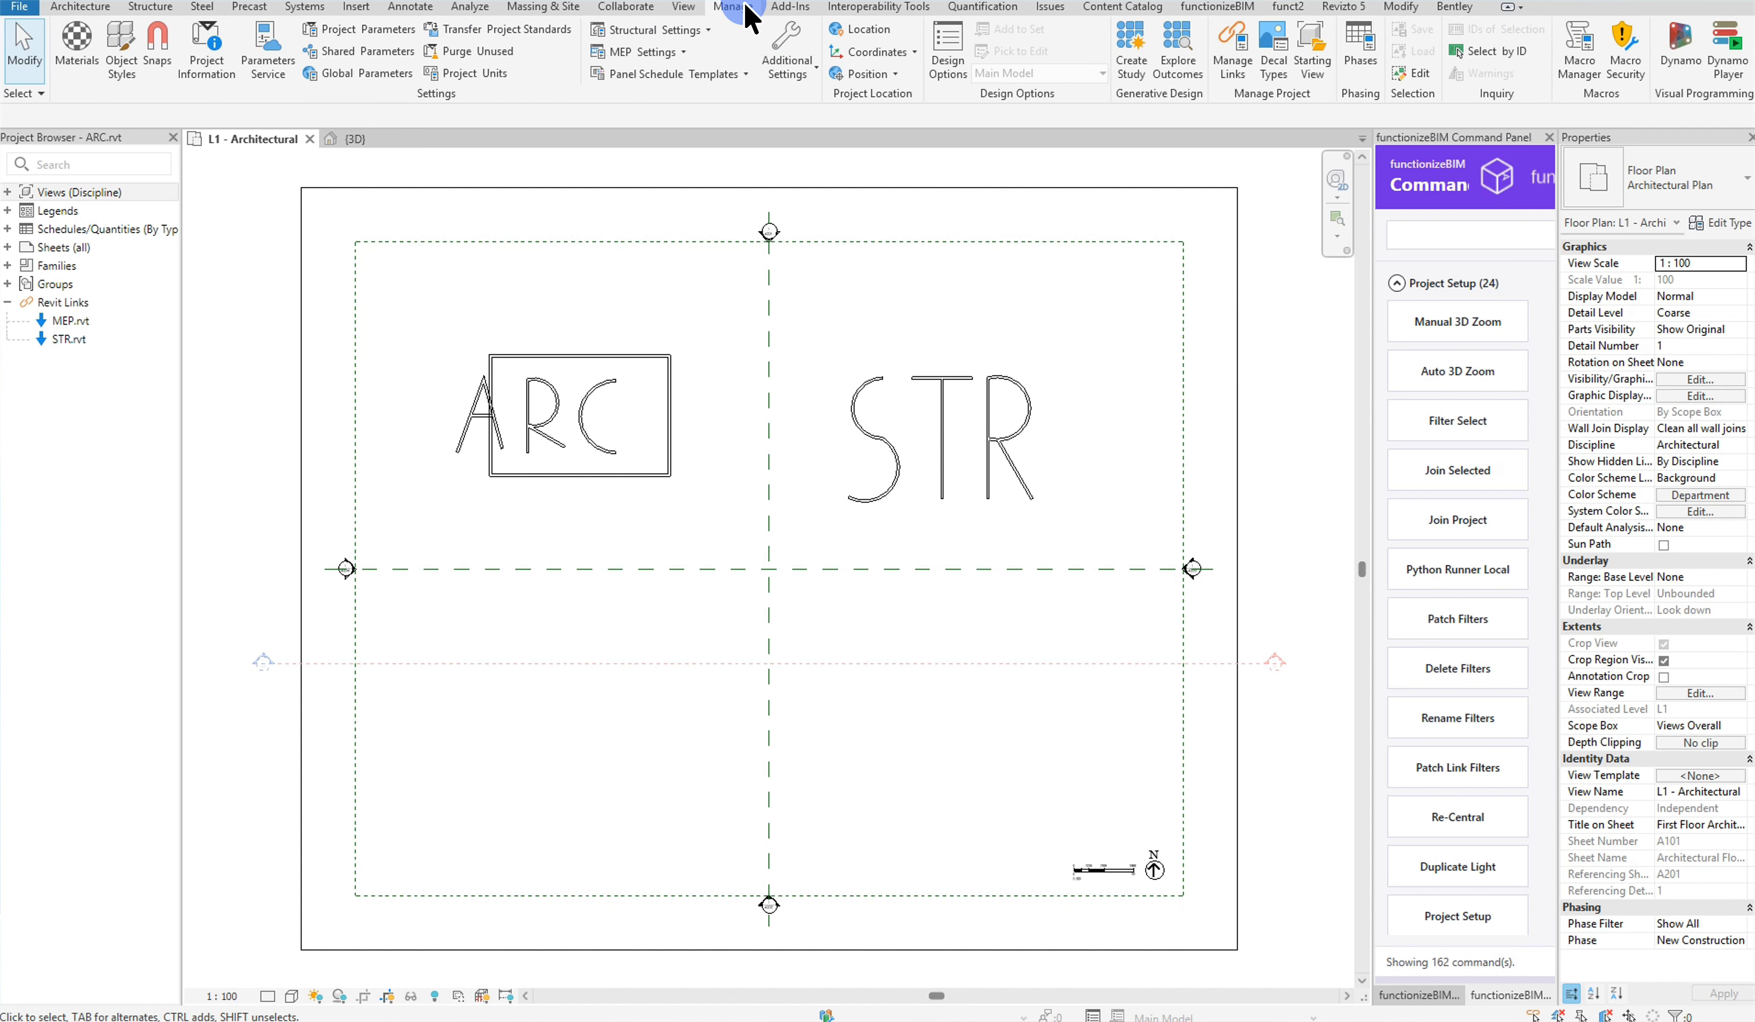
left_click(1233, 71)
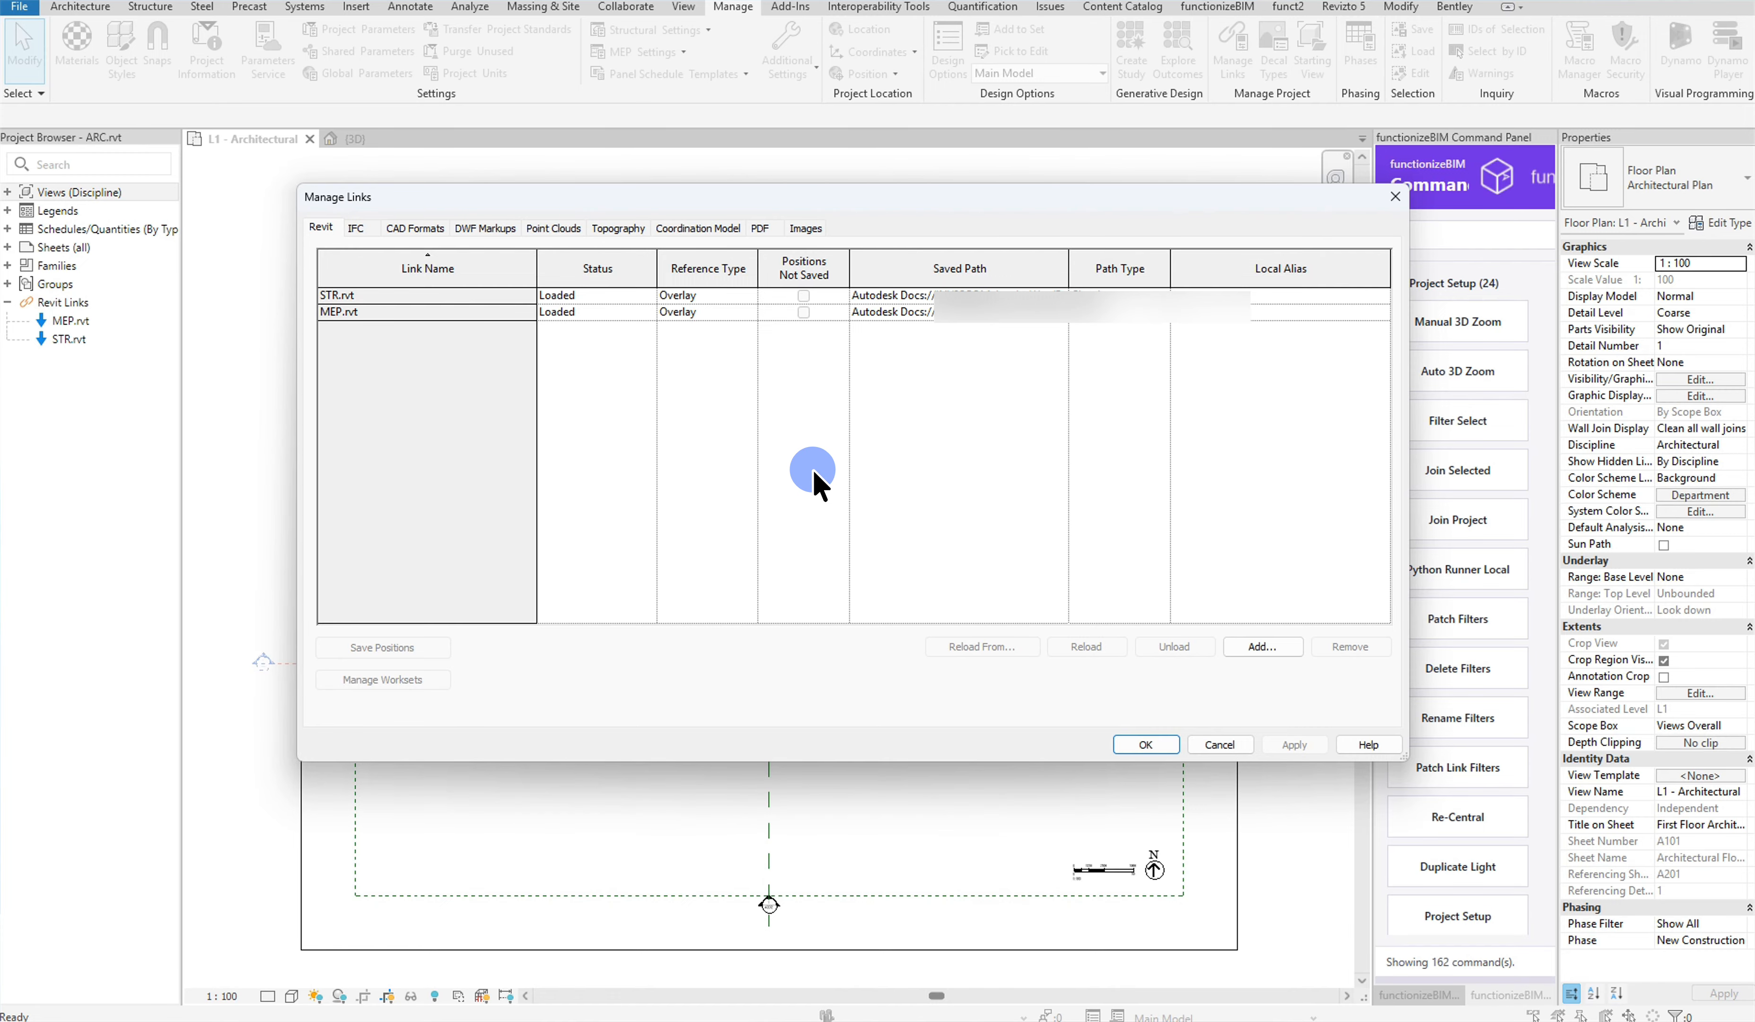
left_click(1146, 744)
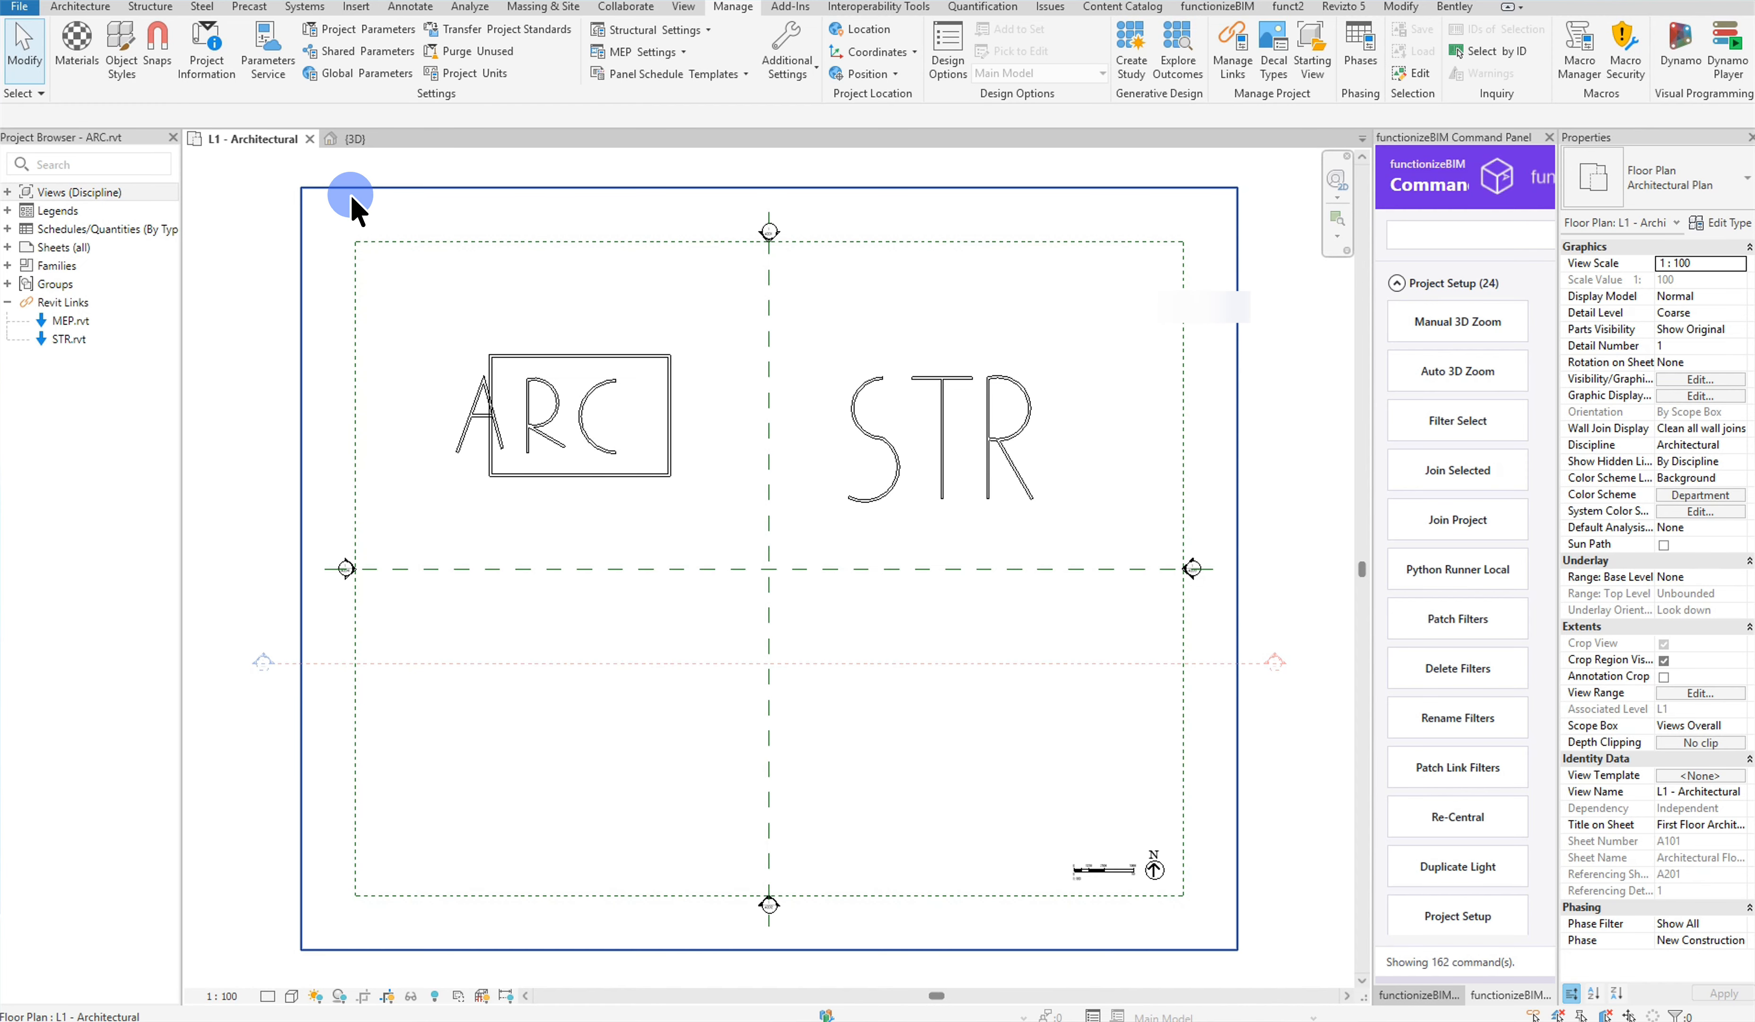
Step: Switch to the 3D view and dismiss the reminder about saving the project
left_click(362, 143)
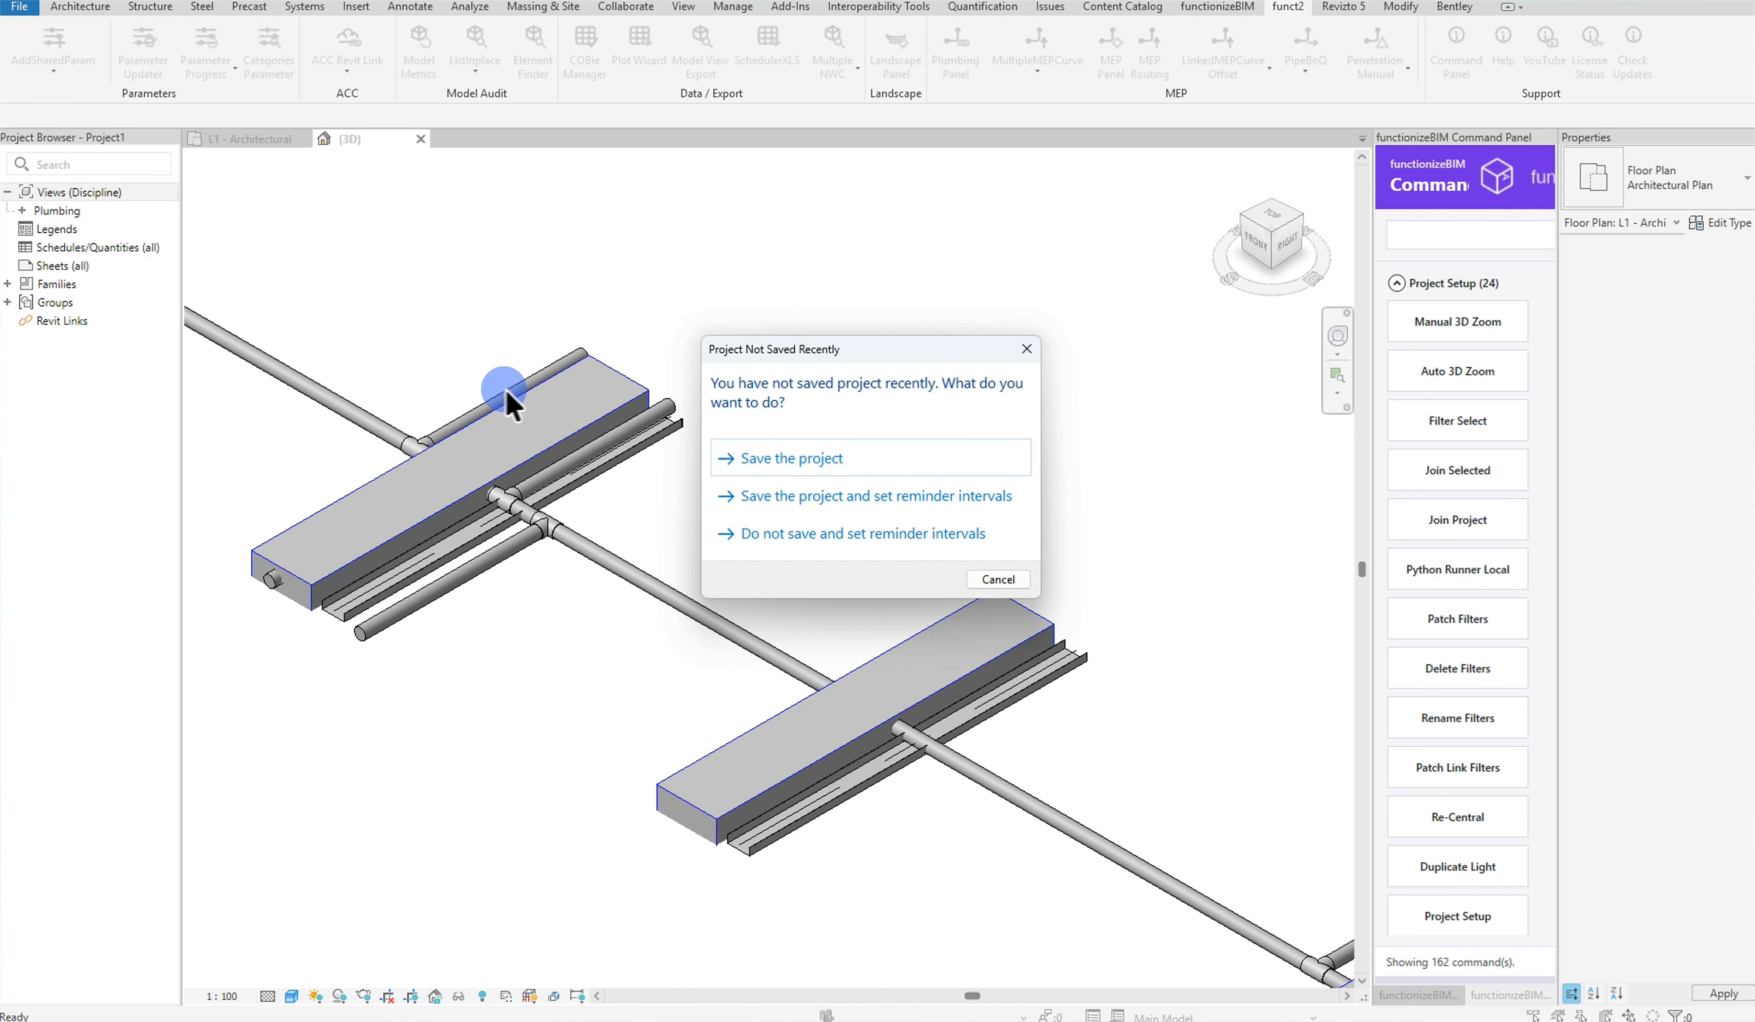
left_click(1026, 349)
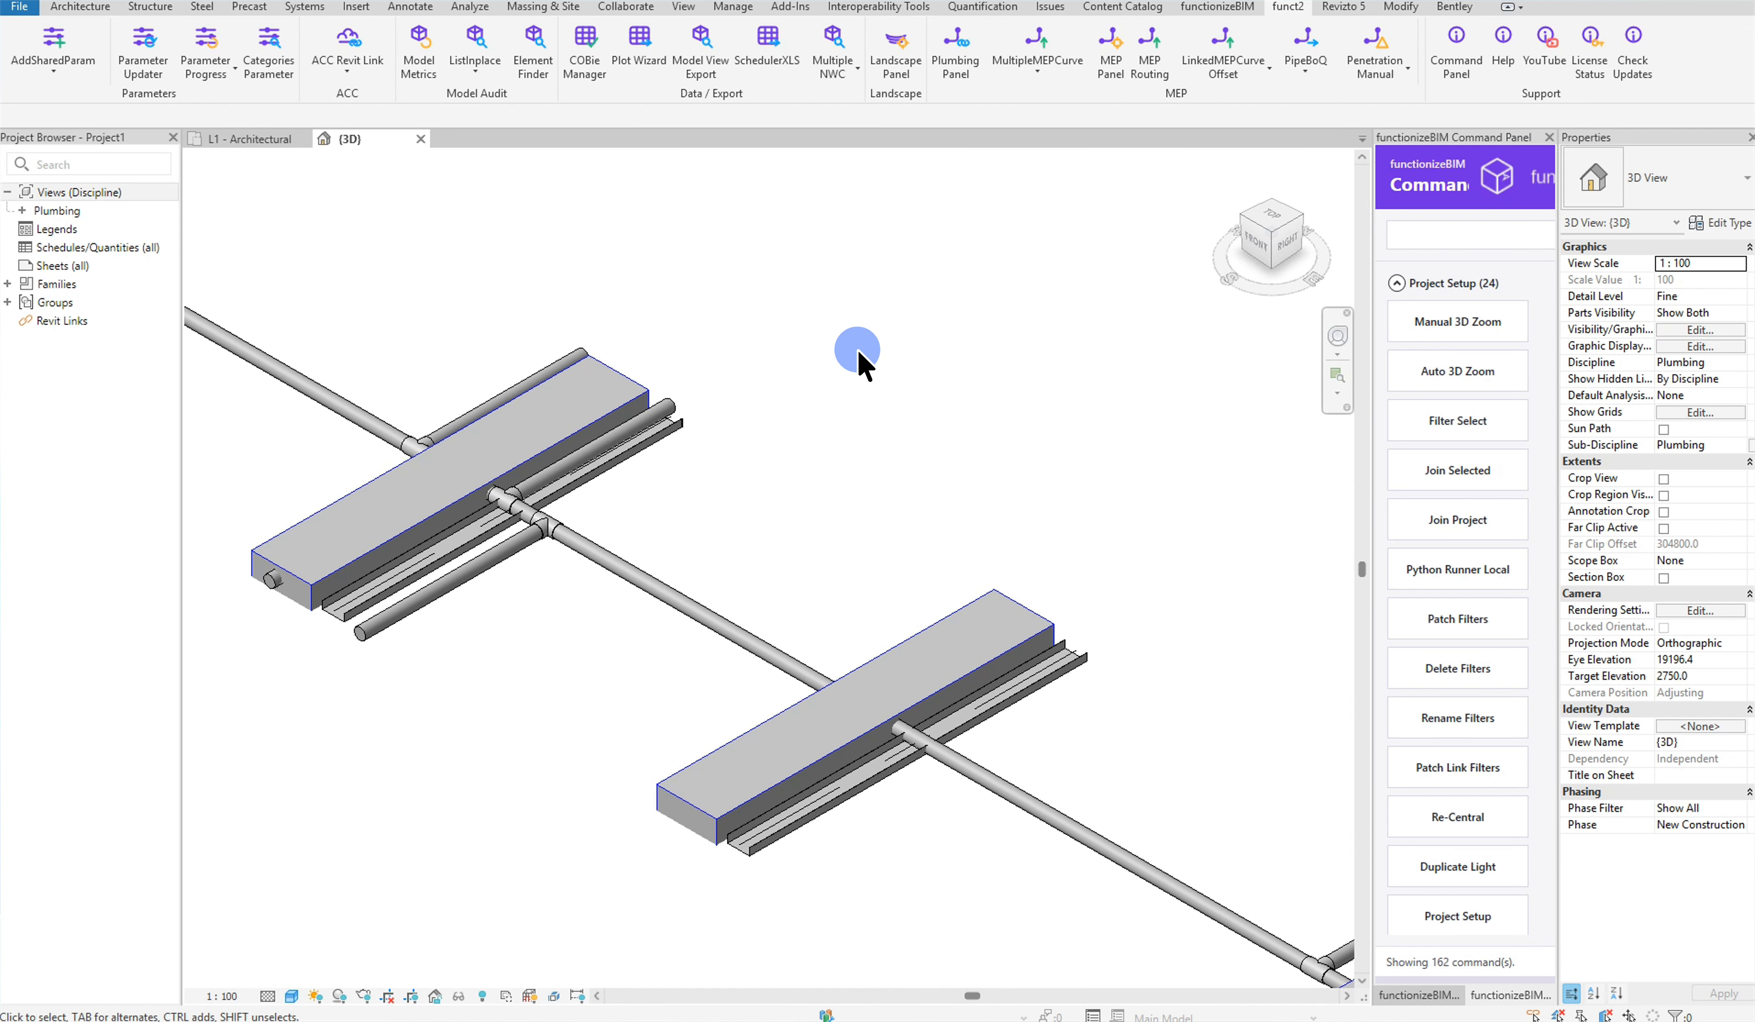
Step: Open the Multiple MEP Curve Crossing tool and move its dialog clear of the pipe crossing the duct and cable tray
middle_click_drag(873, 498, 732, 314)
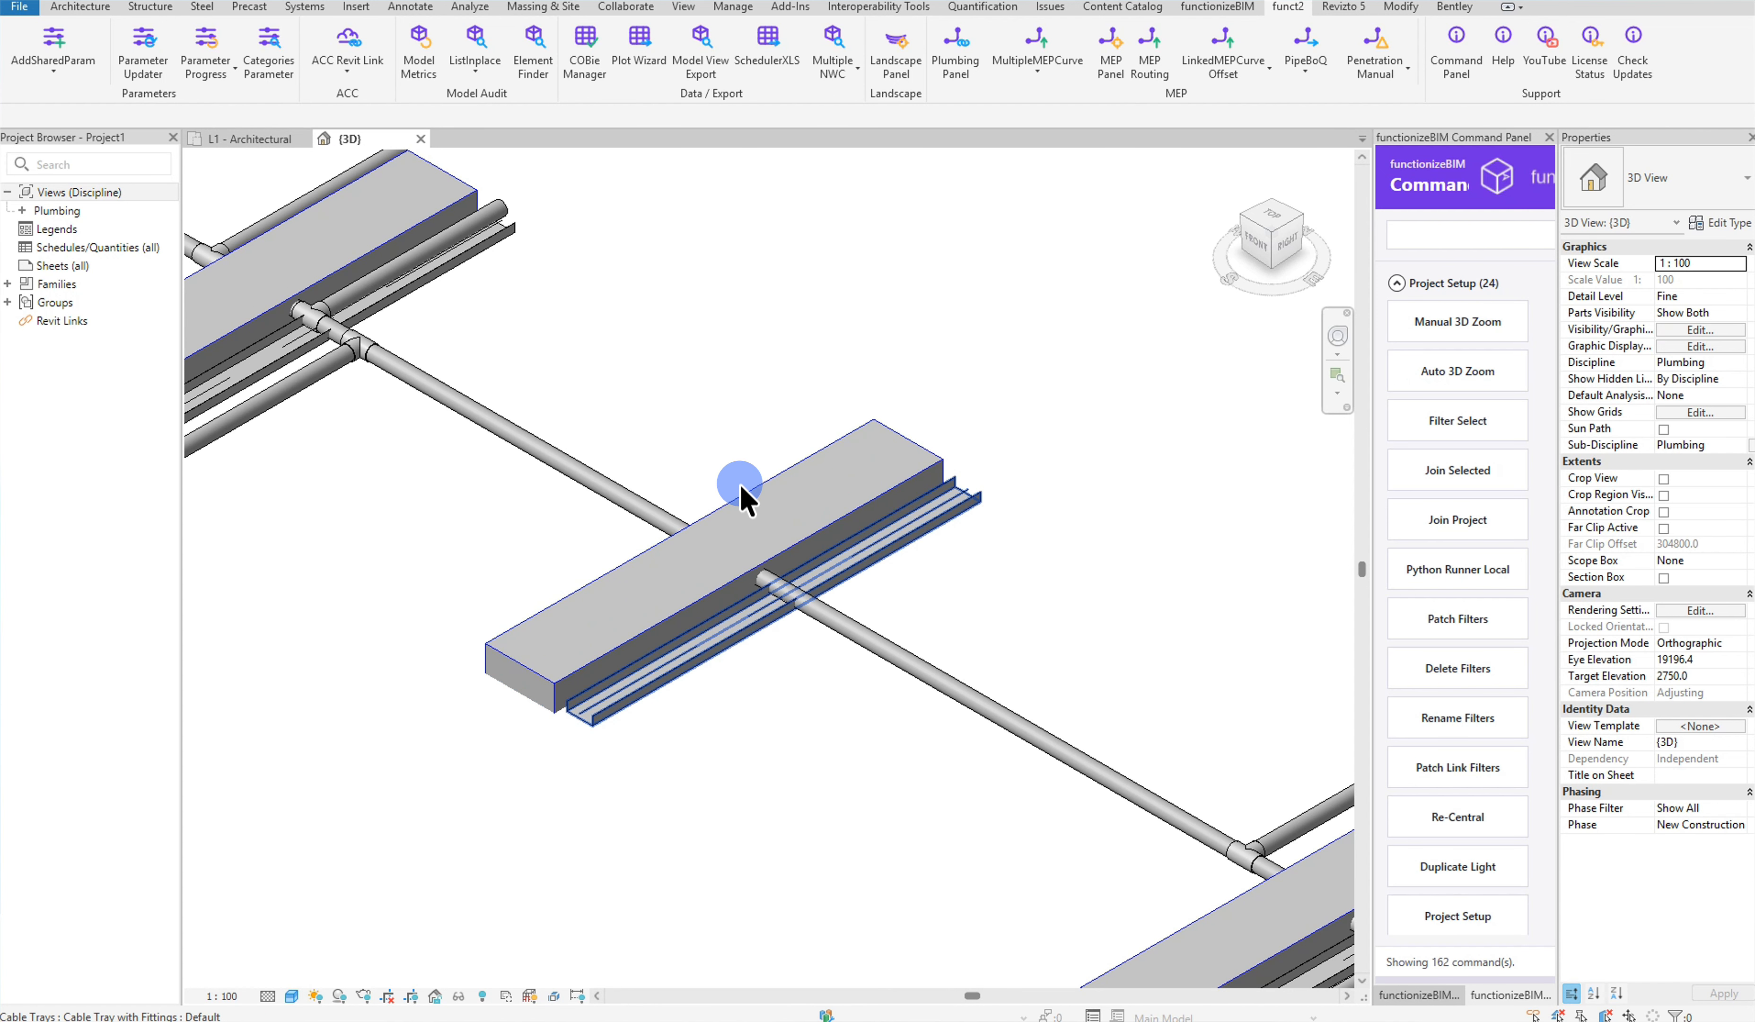
scroll(792, 664, "up", 4)
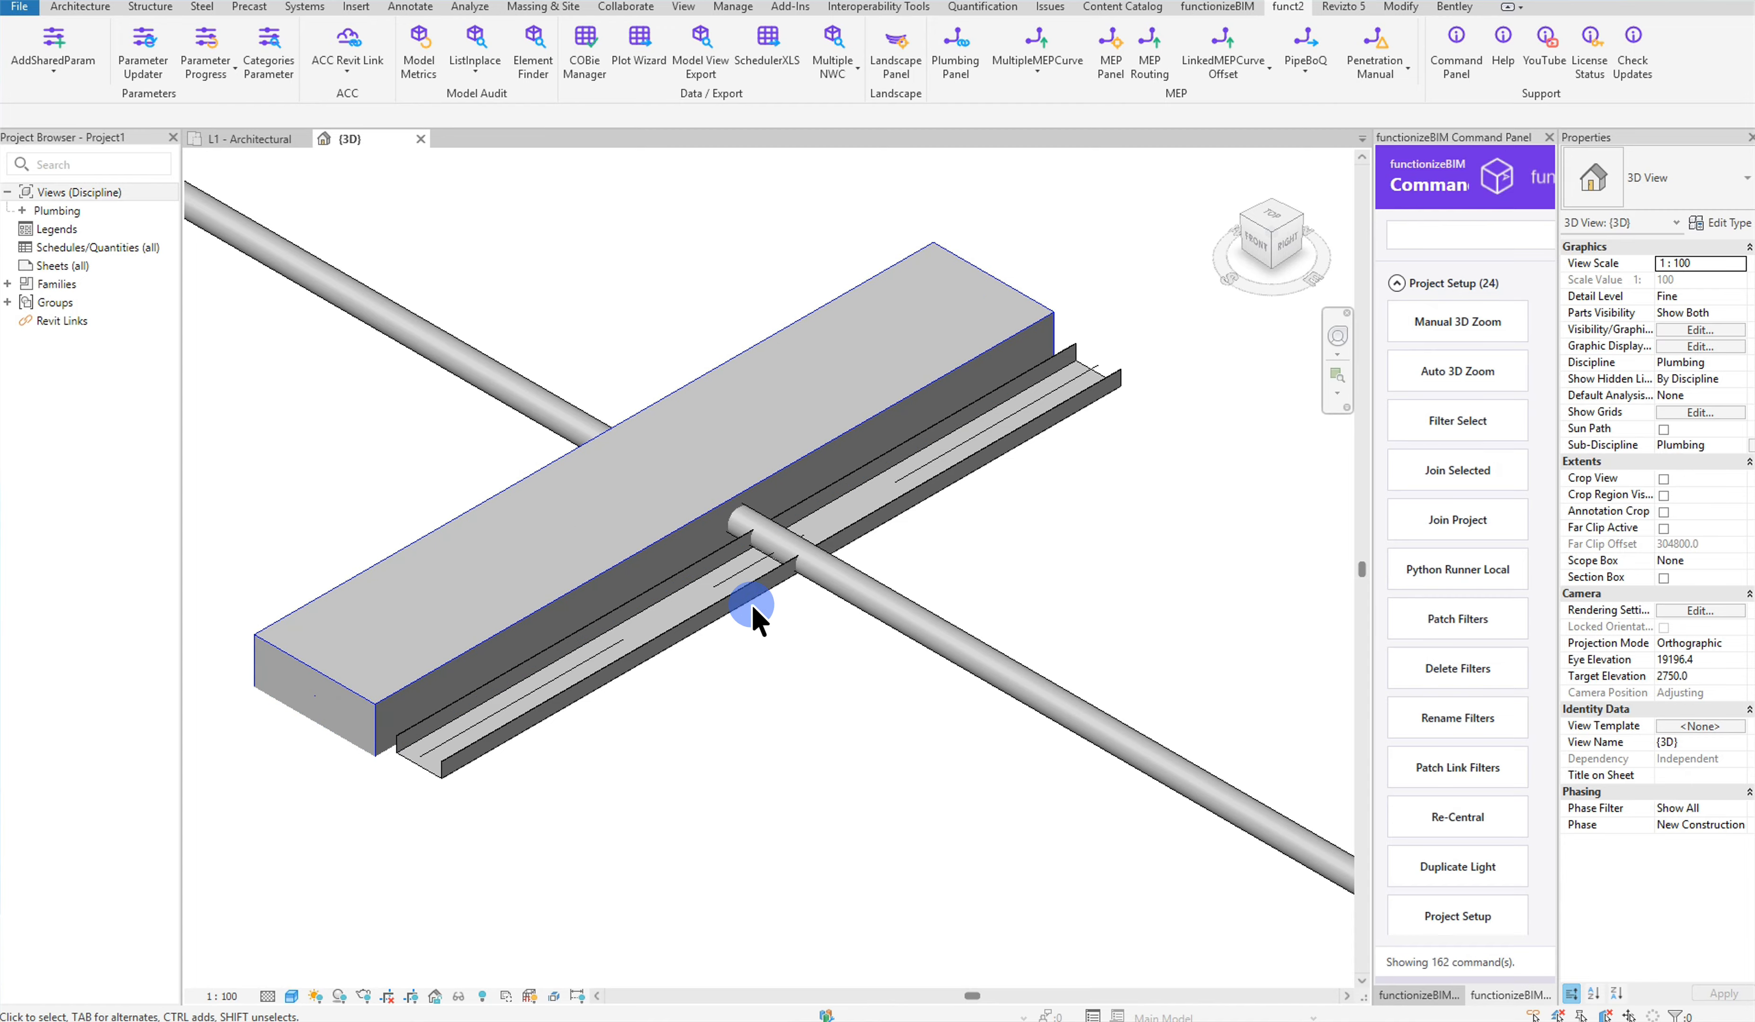
left_click(1035, 73)
left_click(1061, 103)
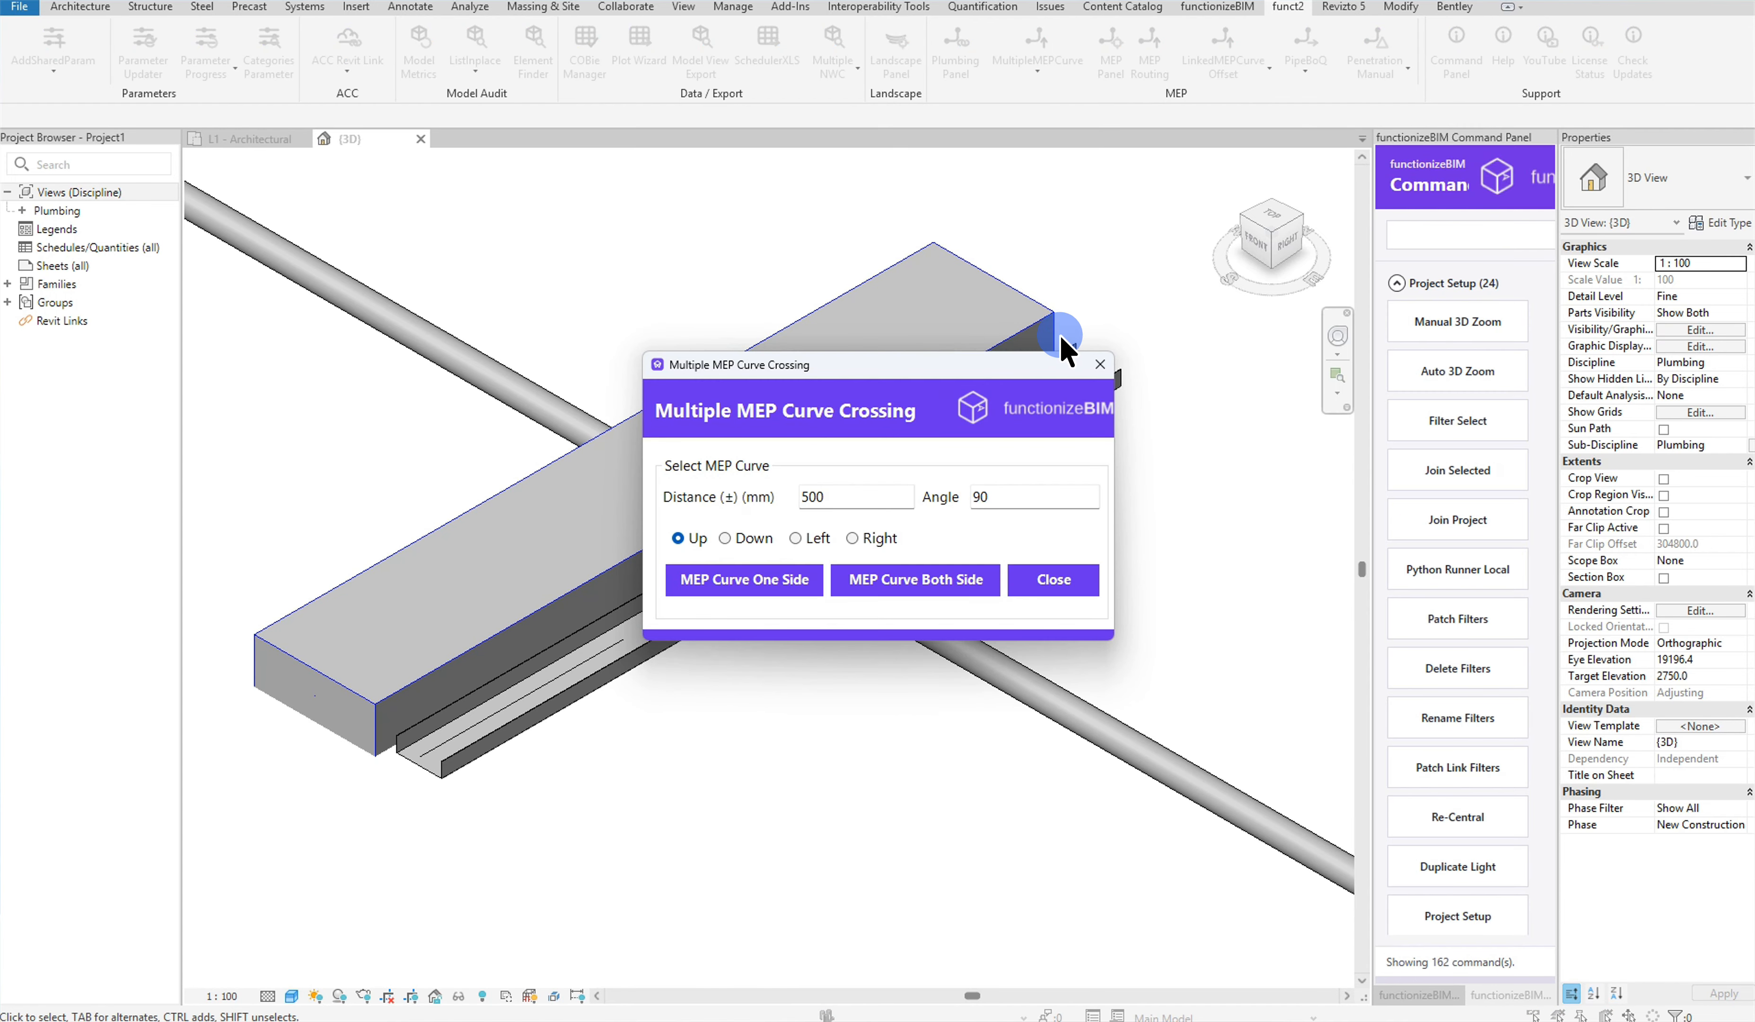
left_click_drag(896, 370, 1291, 349)
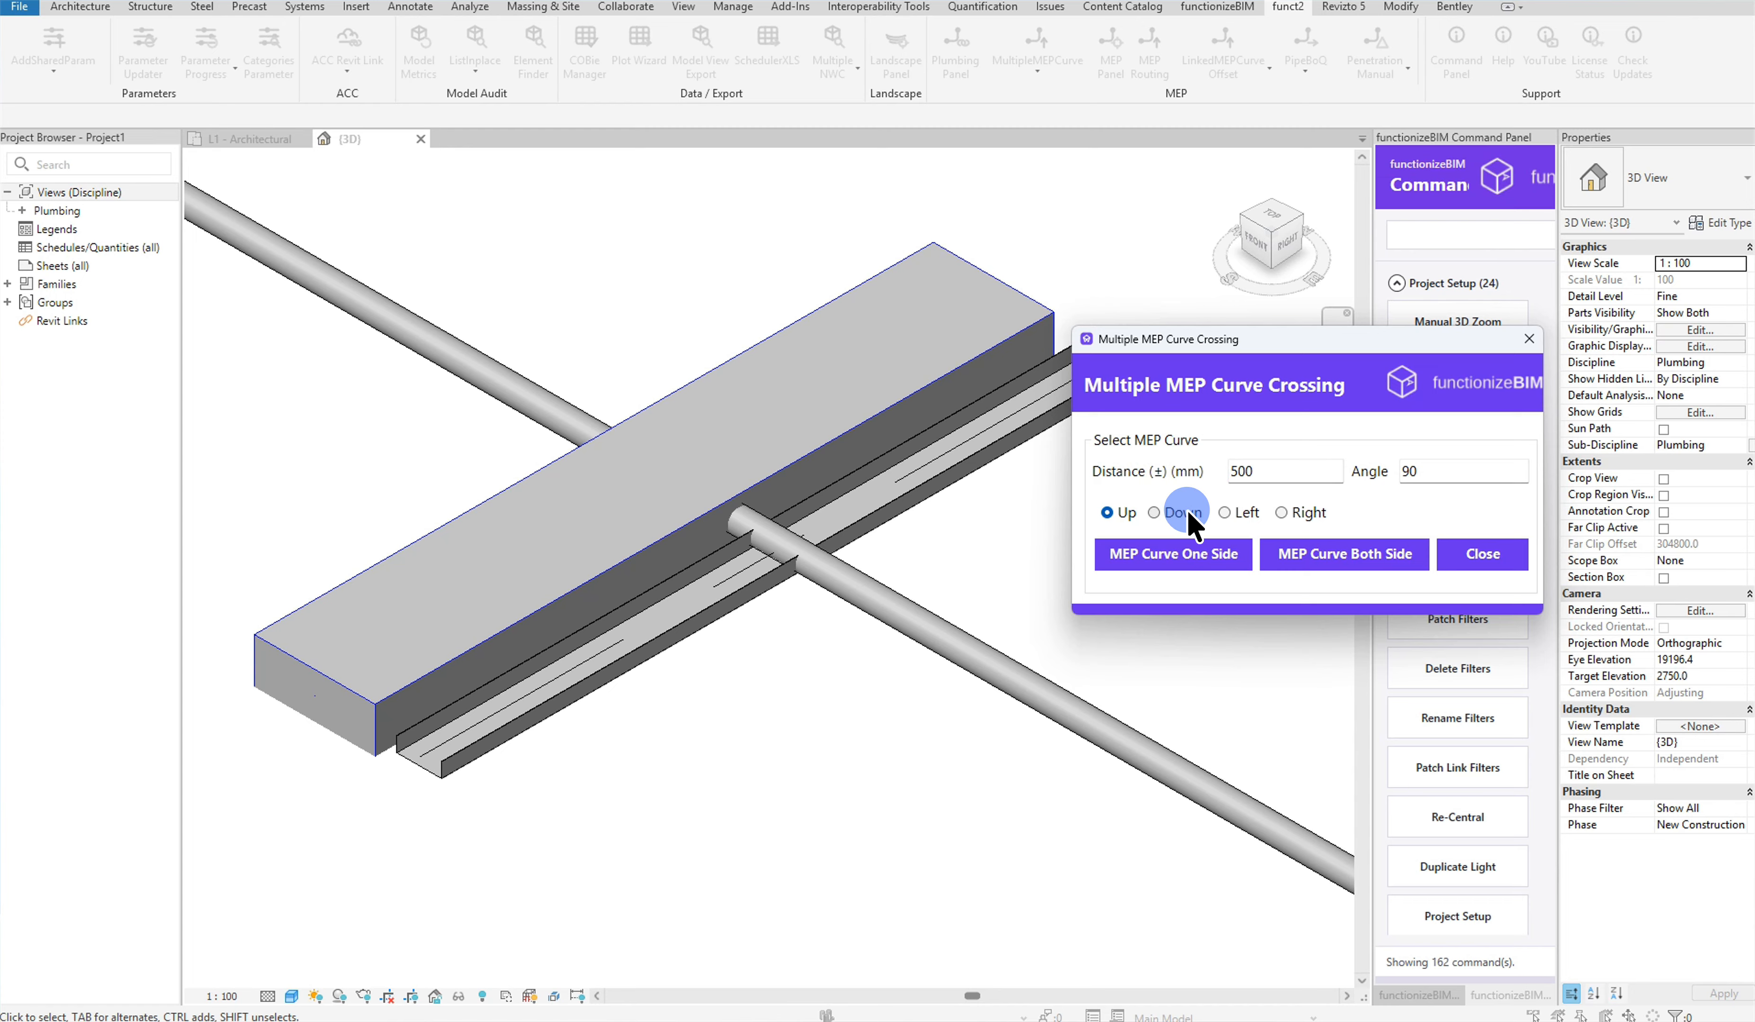
Step: Set the MEP curve crossing direction to Down, keeping the distance at 500 mm and the angle at 90
double_click(1407, 472)
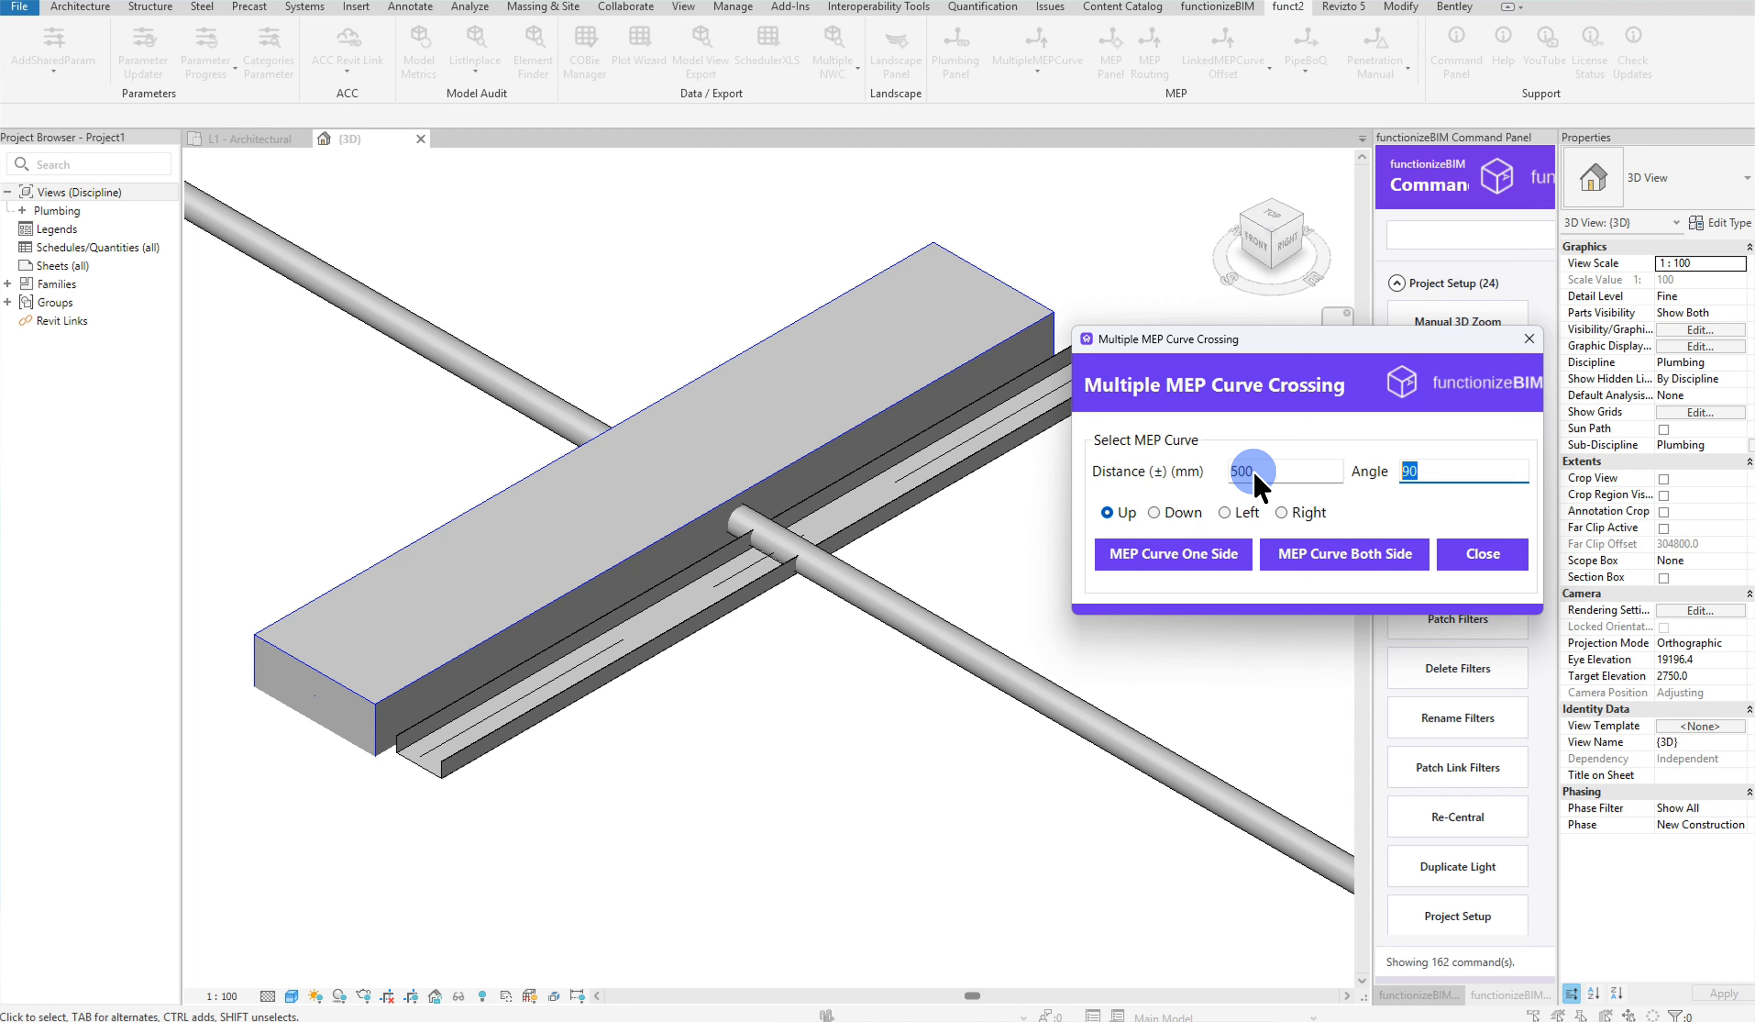
left_click(1173, 559)
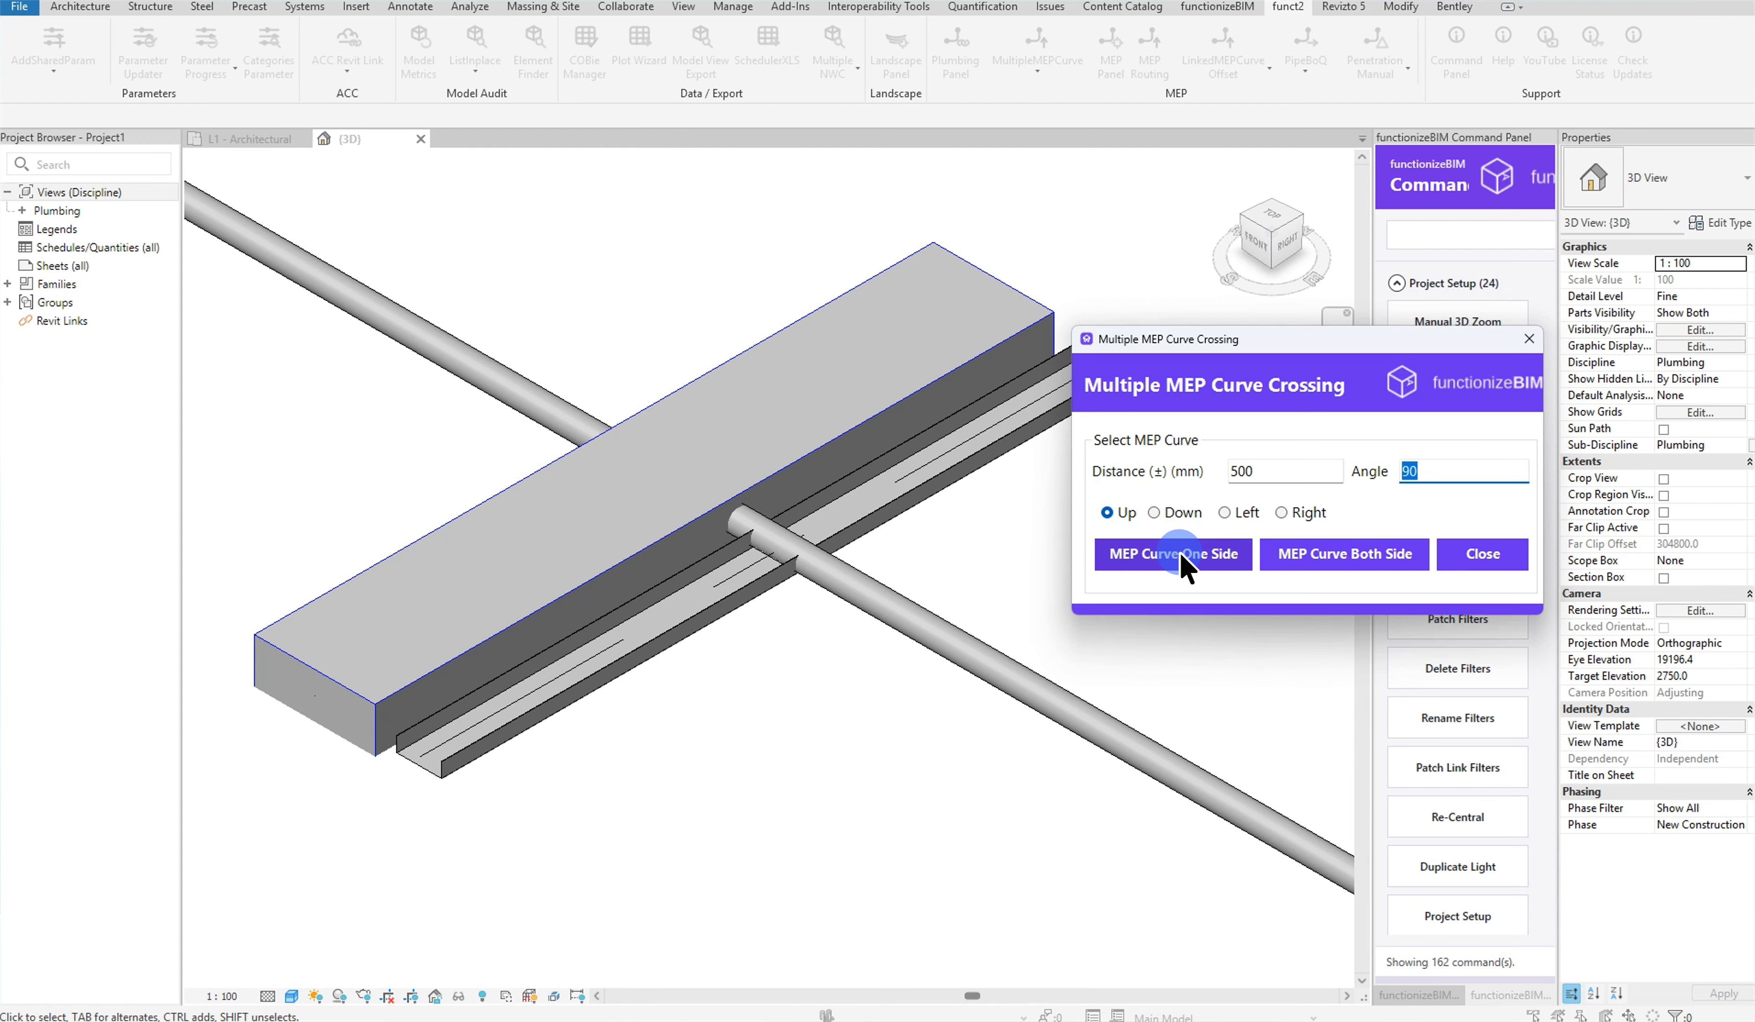
left_click(1343, 559)
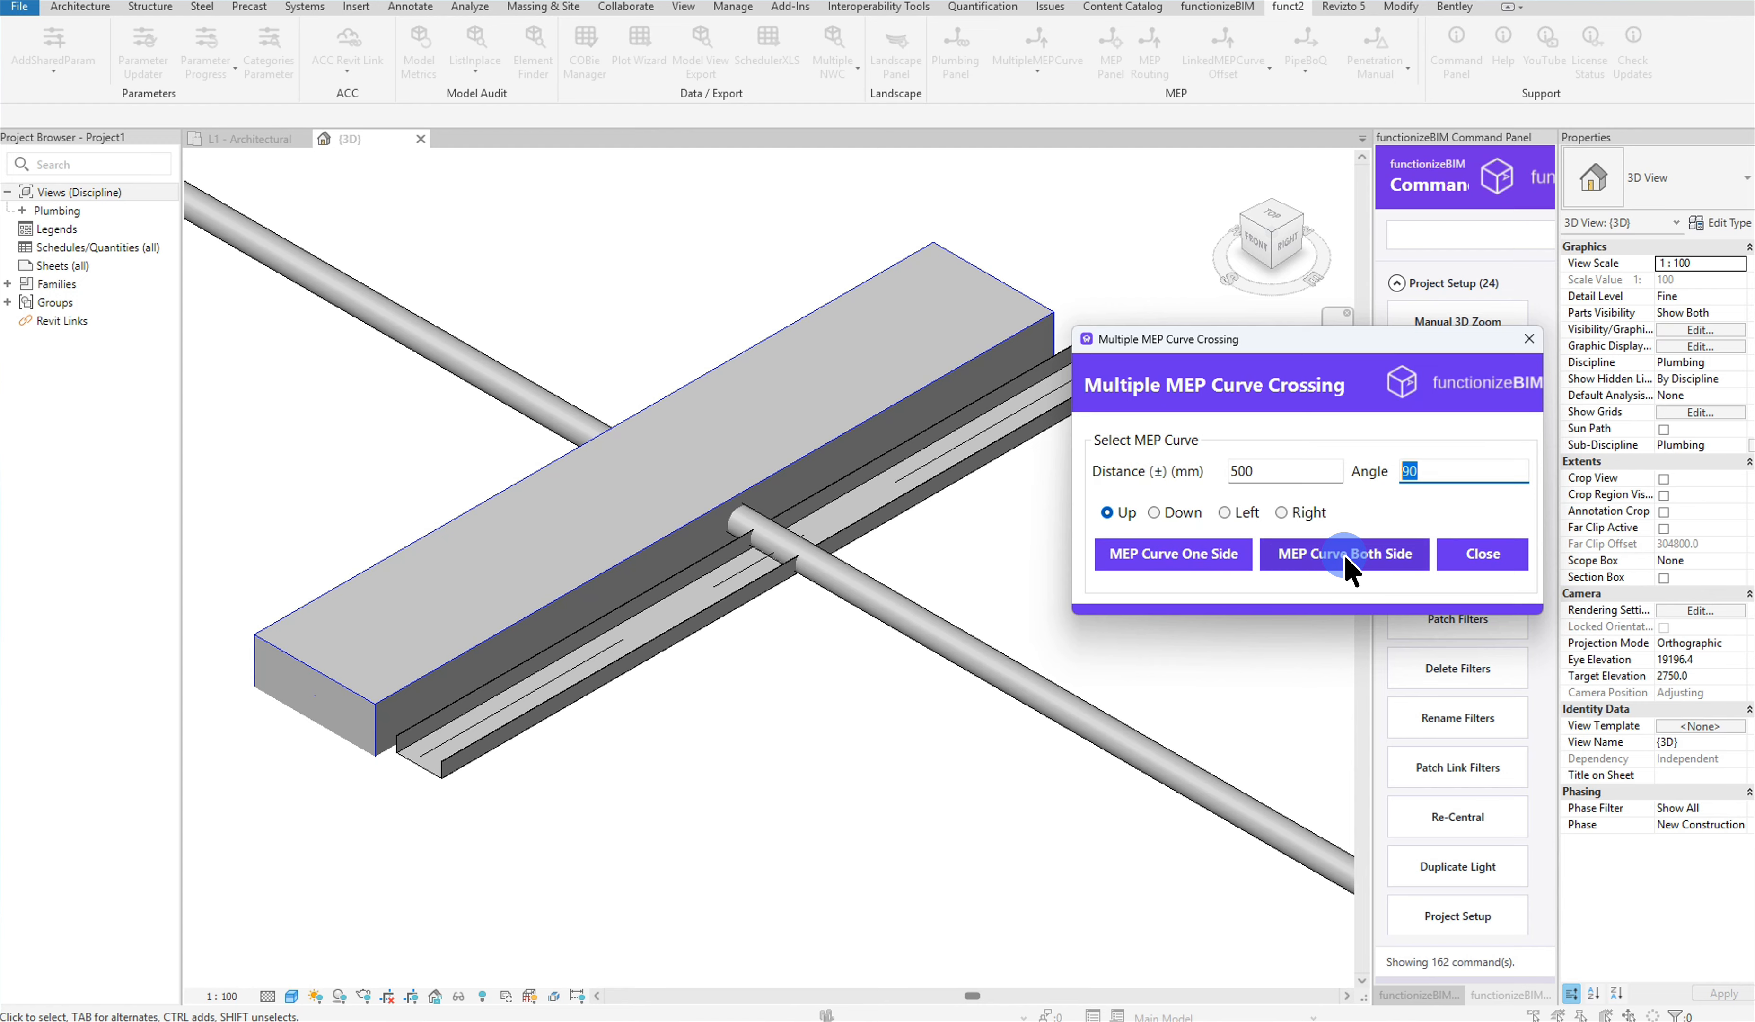
left_click(1177, 513)
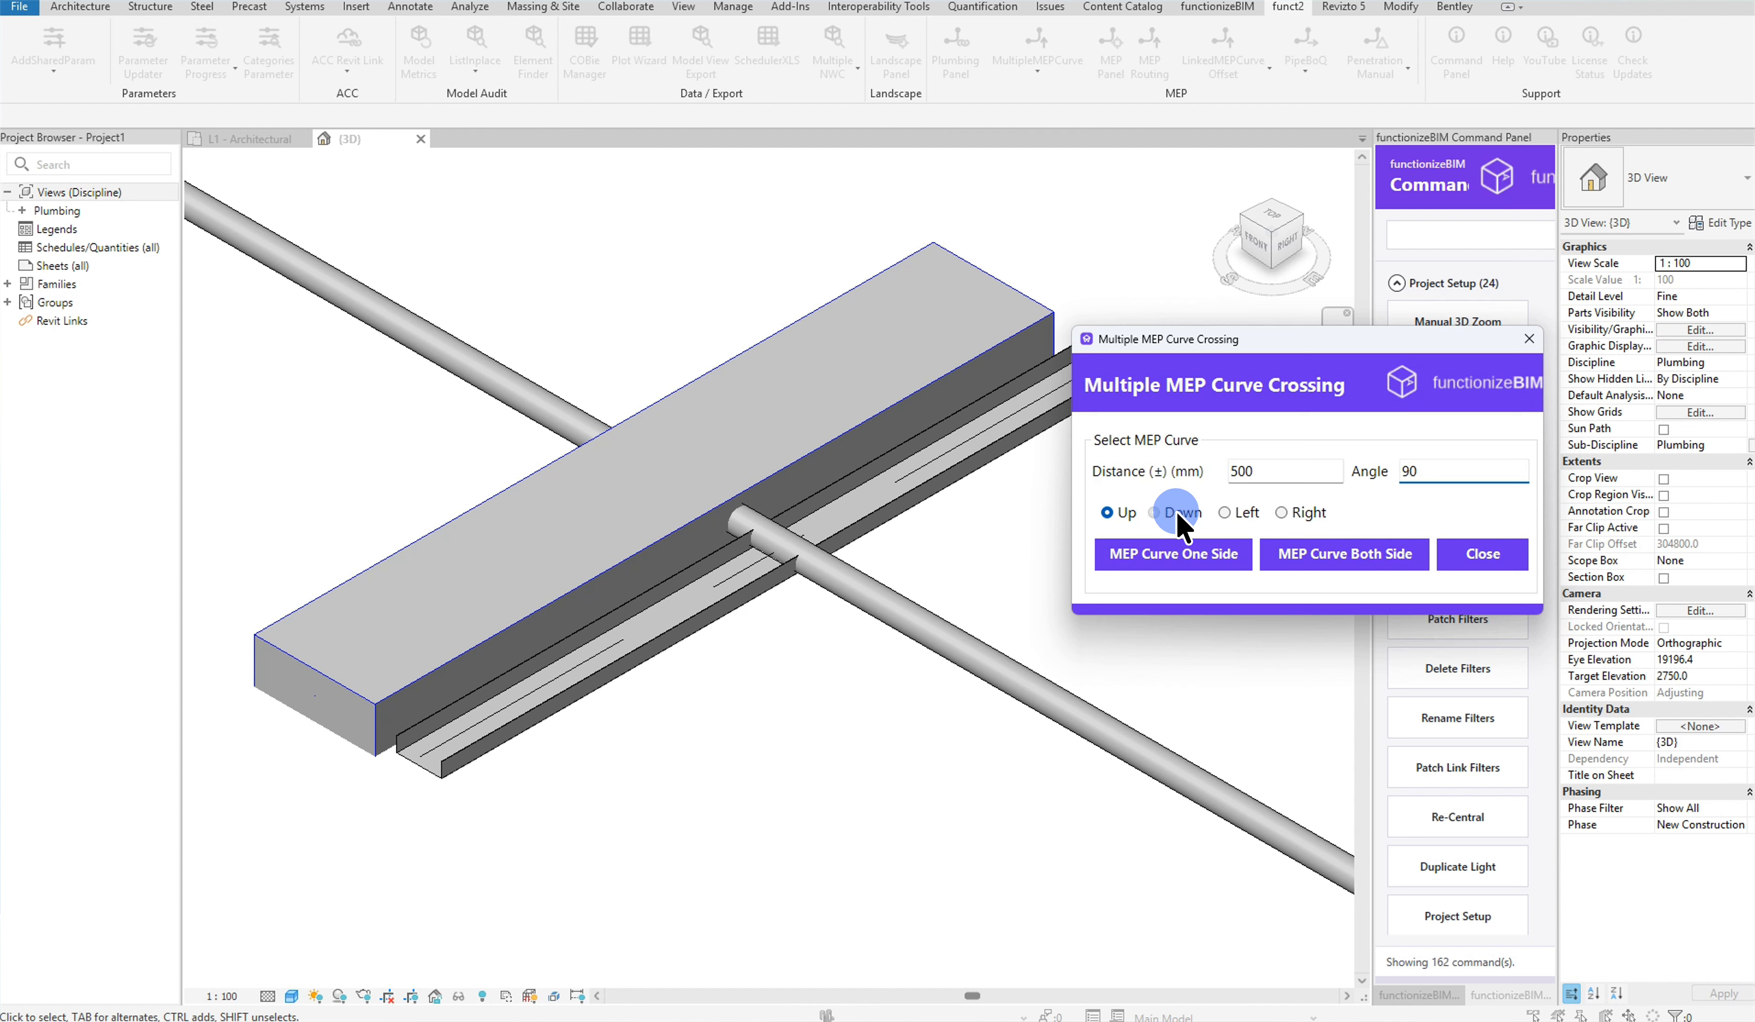
left_click(1242, 474)
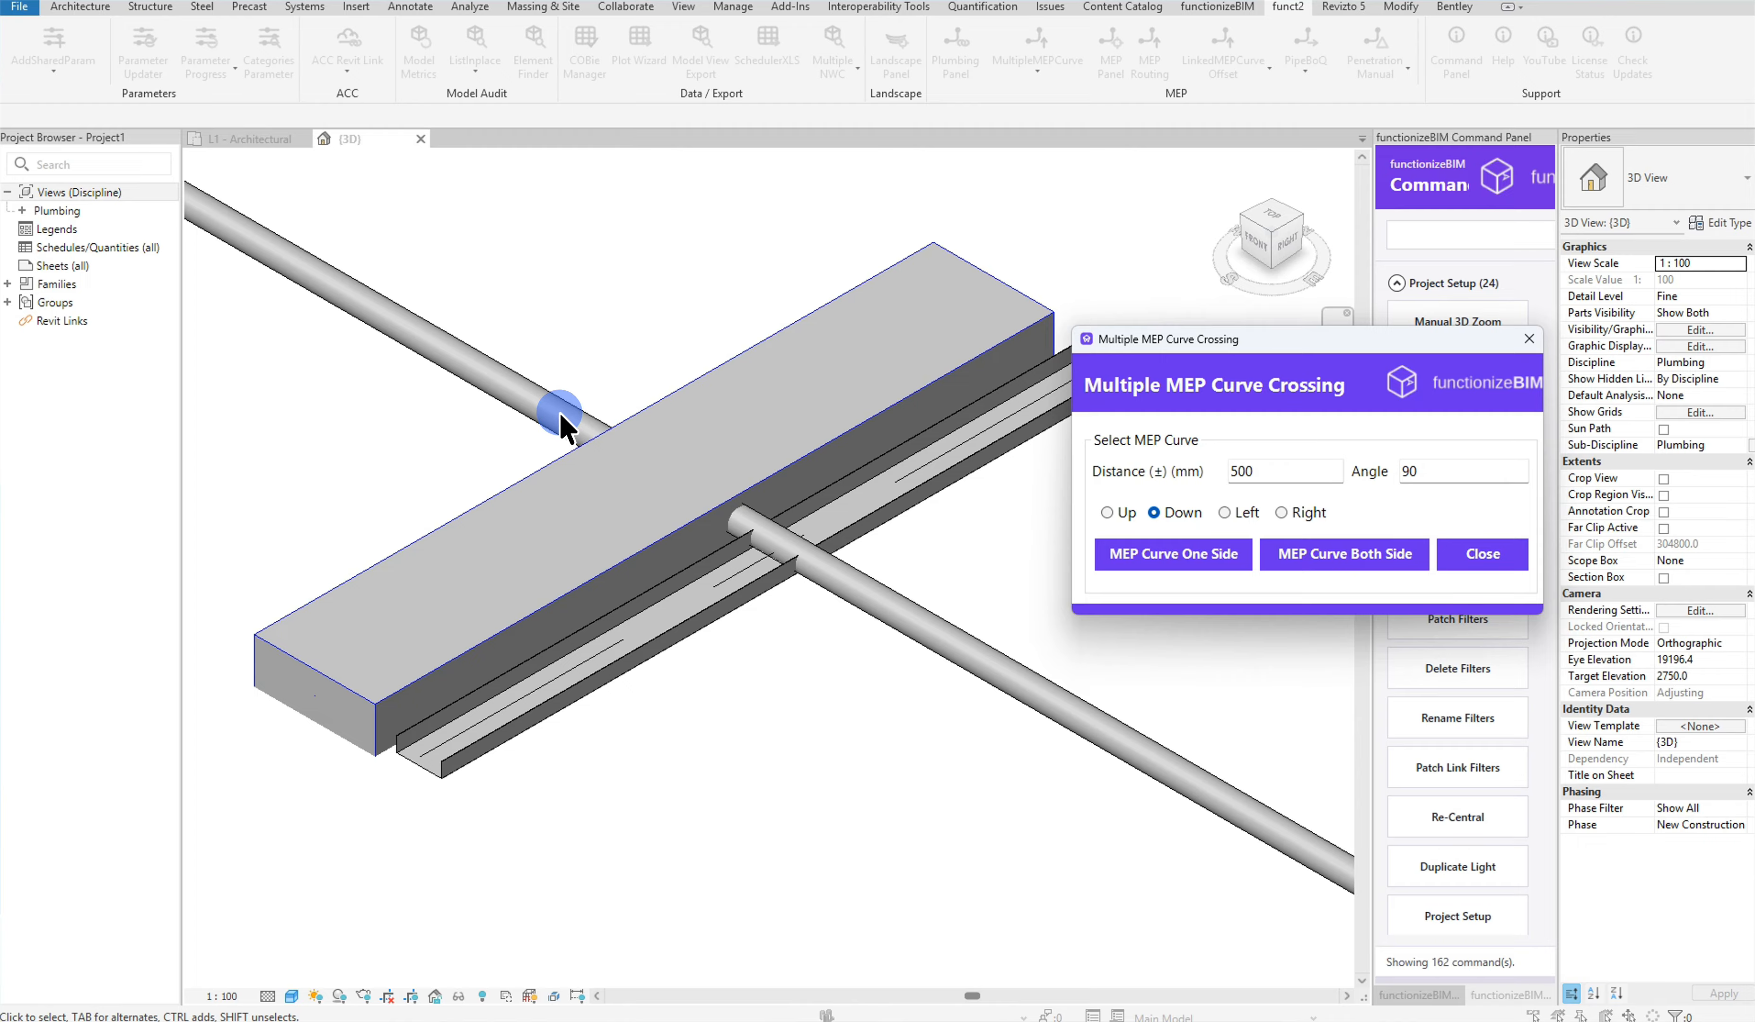
Step: Reroute the pipe below the duct and cable tray with a both-side MEP curve crossing, picking one point on each side
left_click(1343, 551)
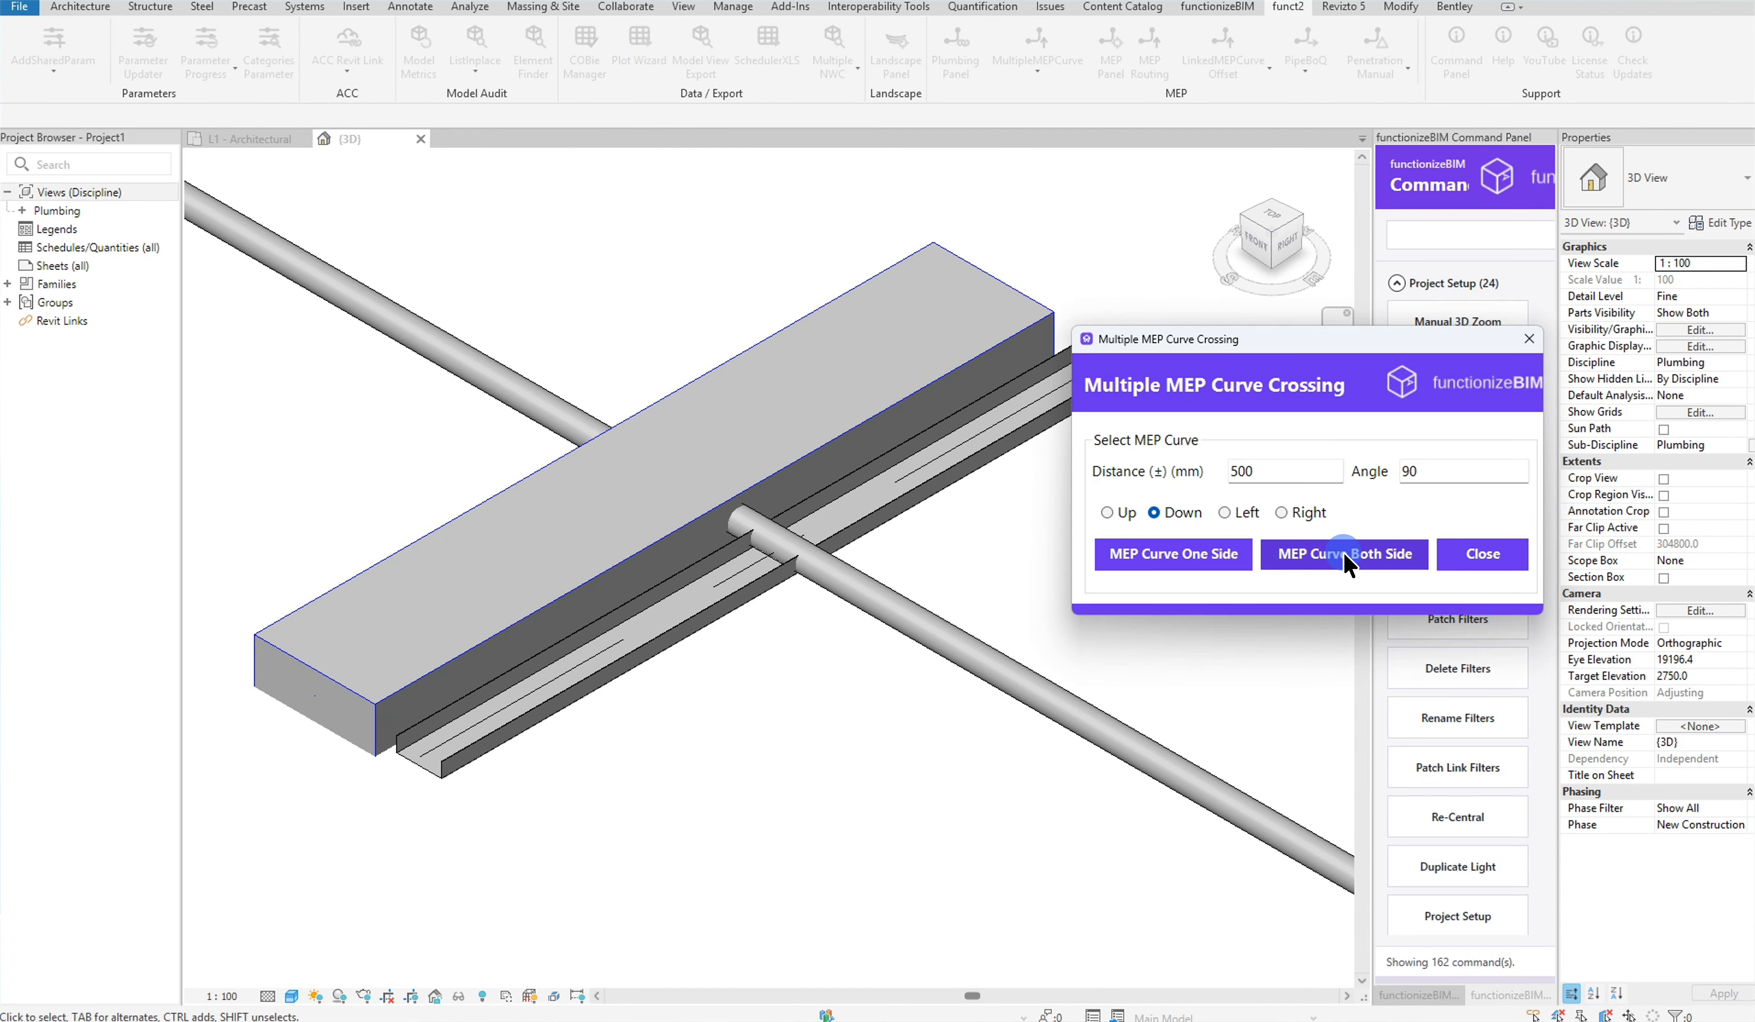
left_click(926, 623)
left_click(483, 368)
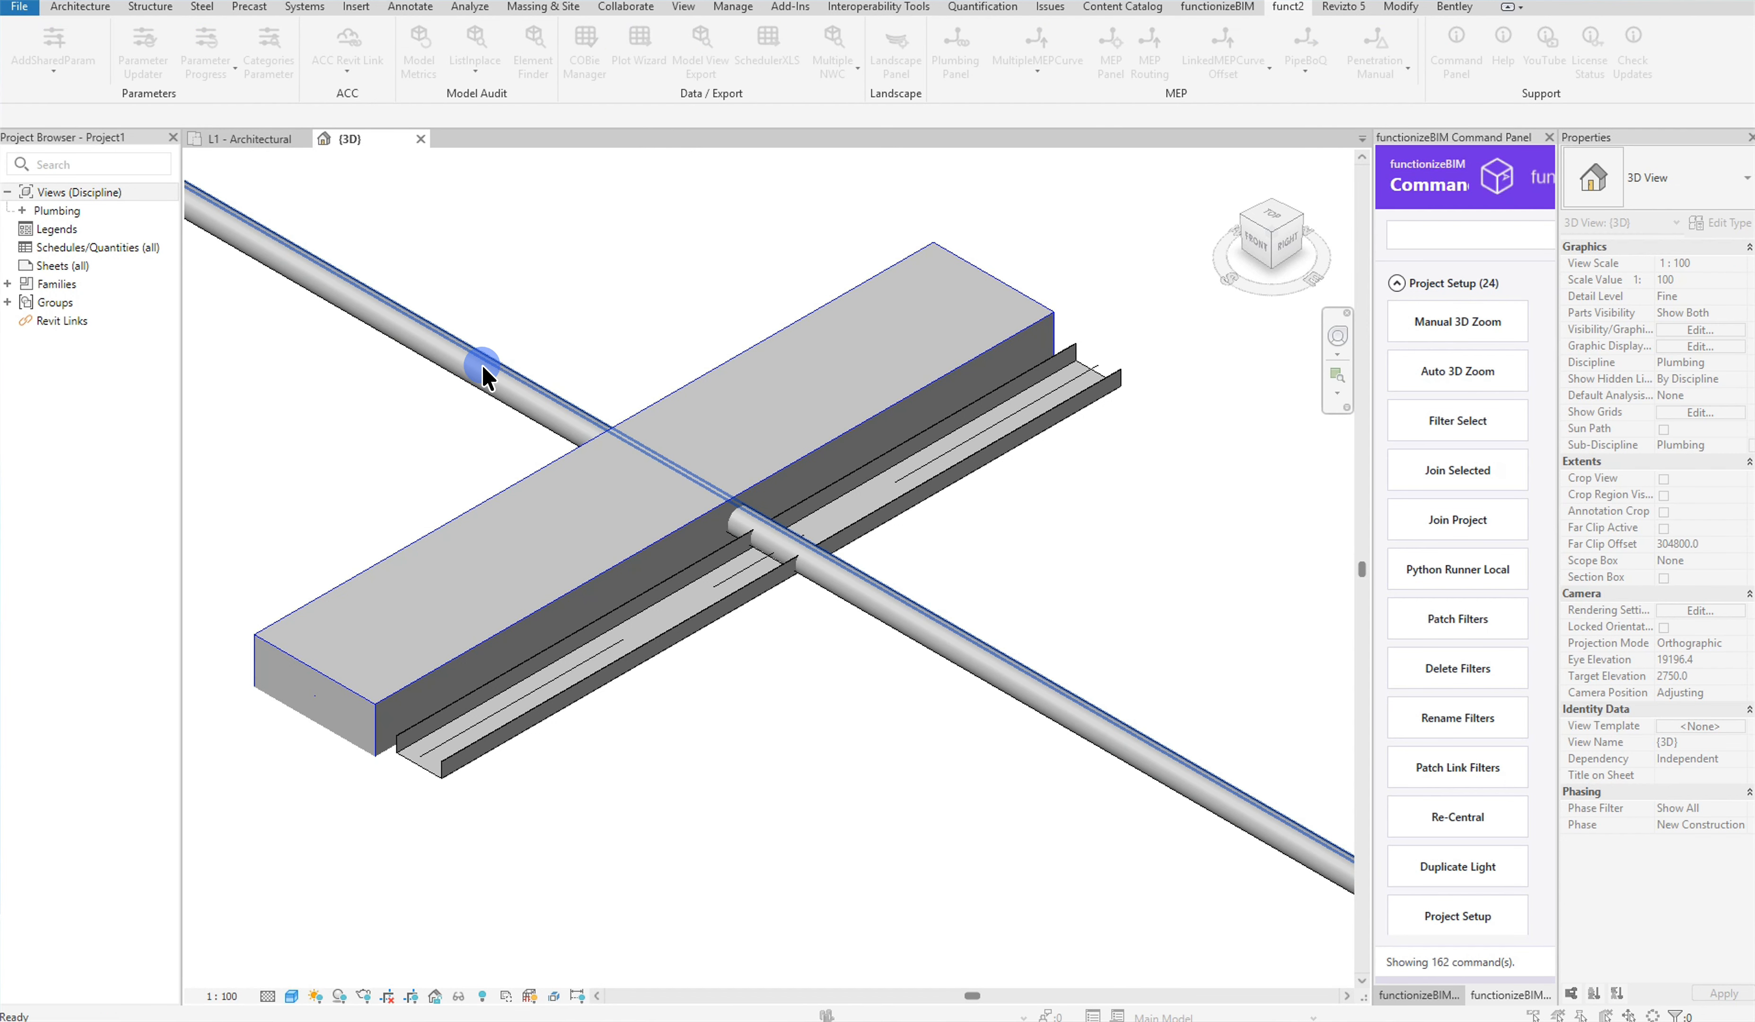
right_click(569, 333)
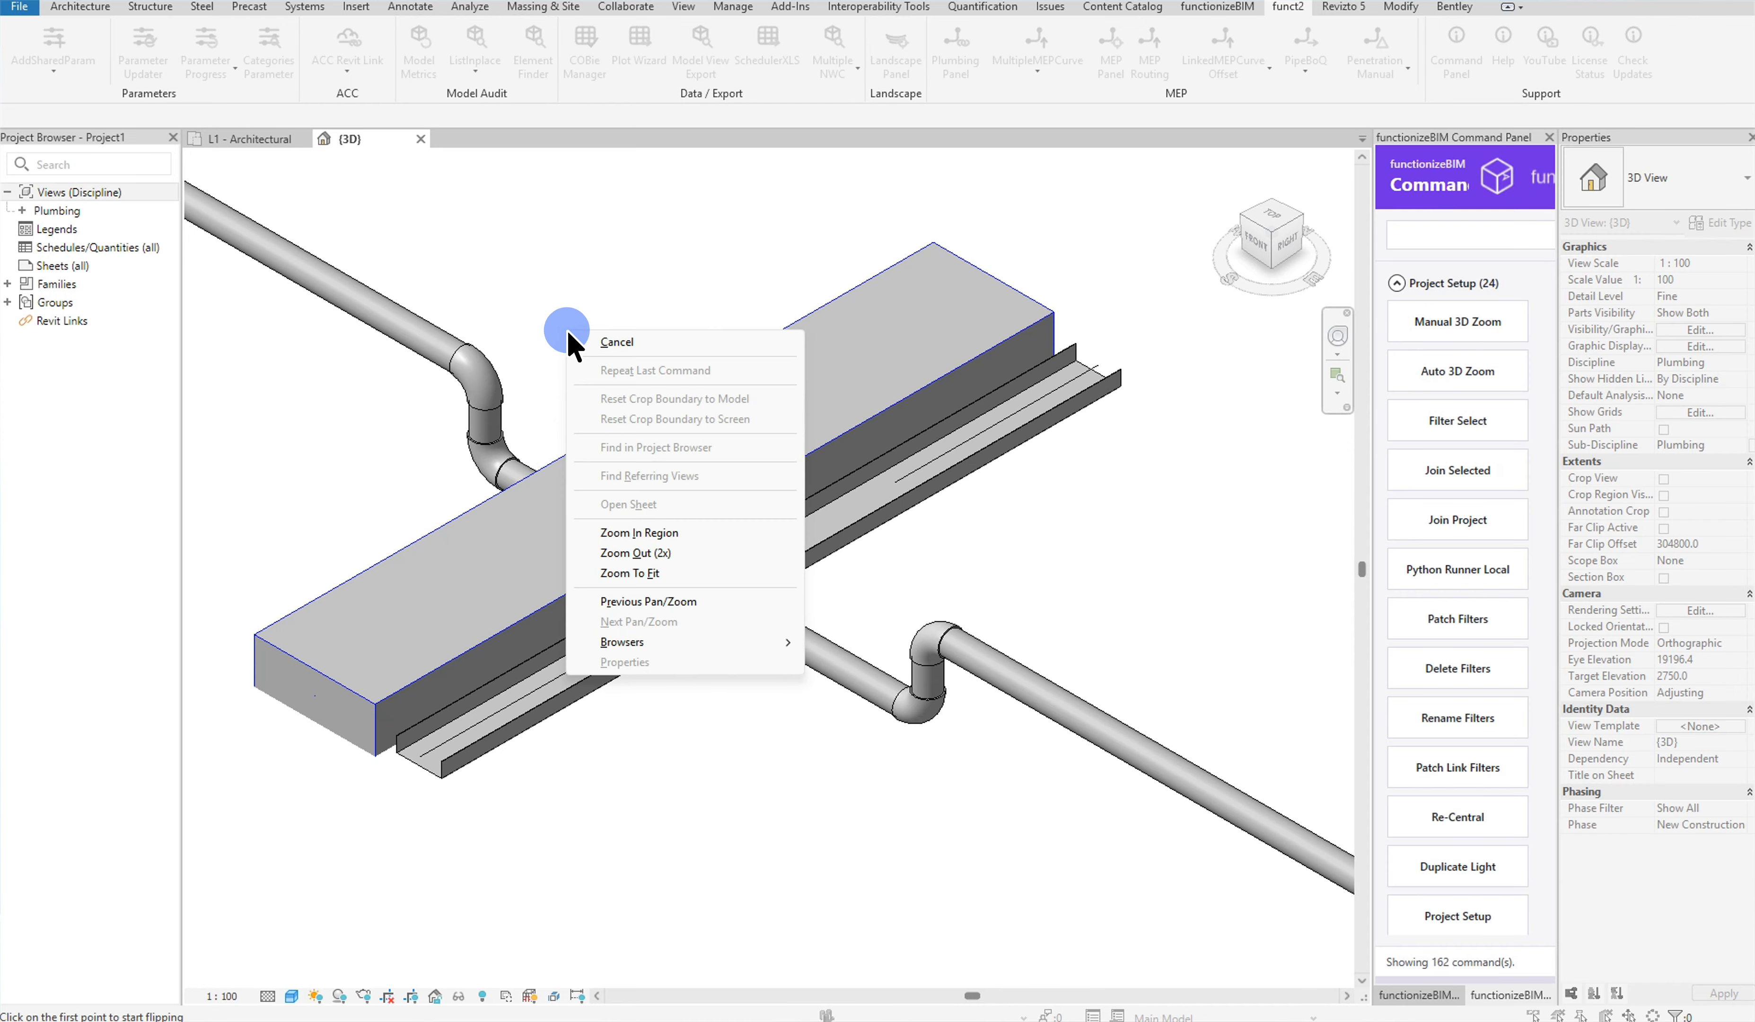
left_click(607, 342)
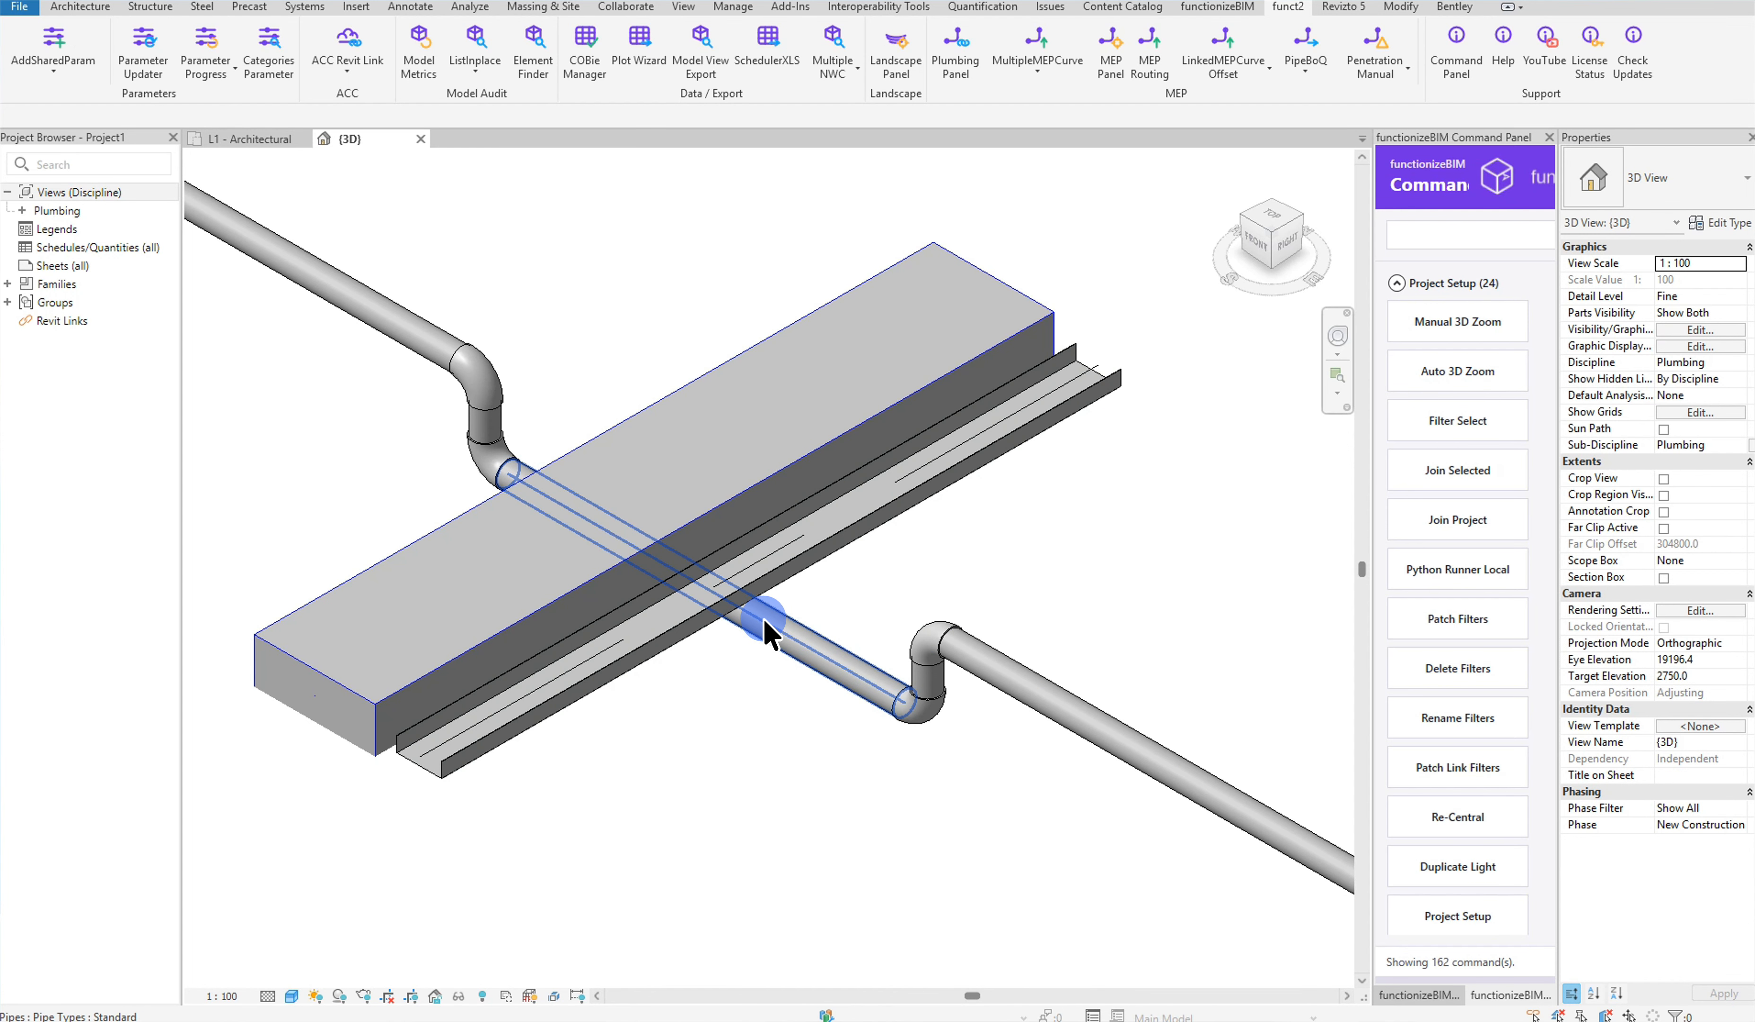
Step: Examine the rerouted pipe and the neighbouring duct and cable tray crossing with its branch pipes
scroll(1089, 608, "down", 4)
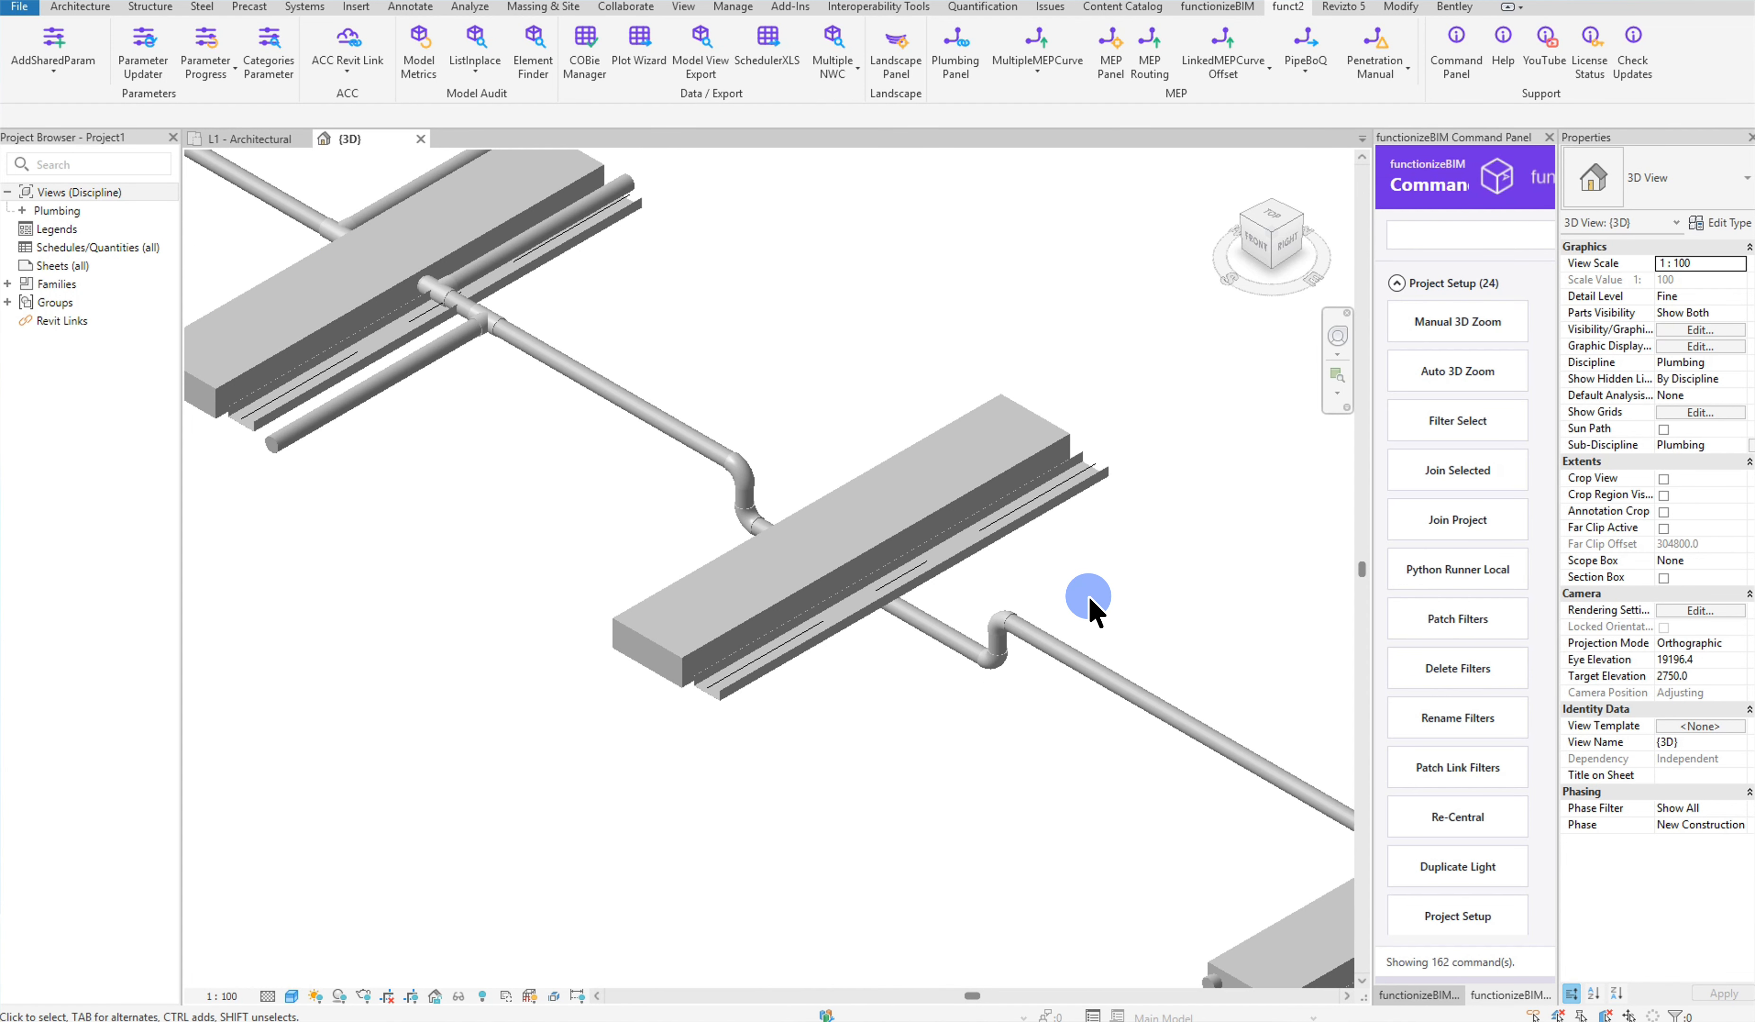
scroll(314, 204, "up", 3)
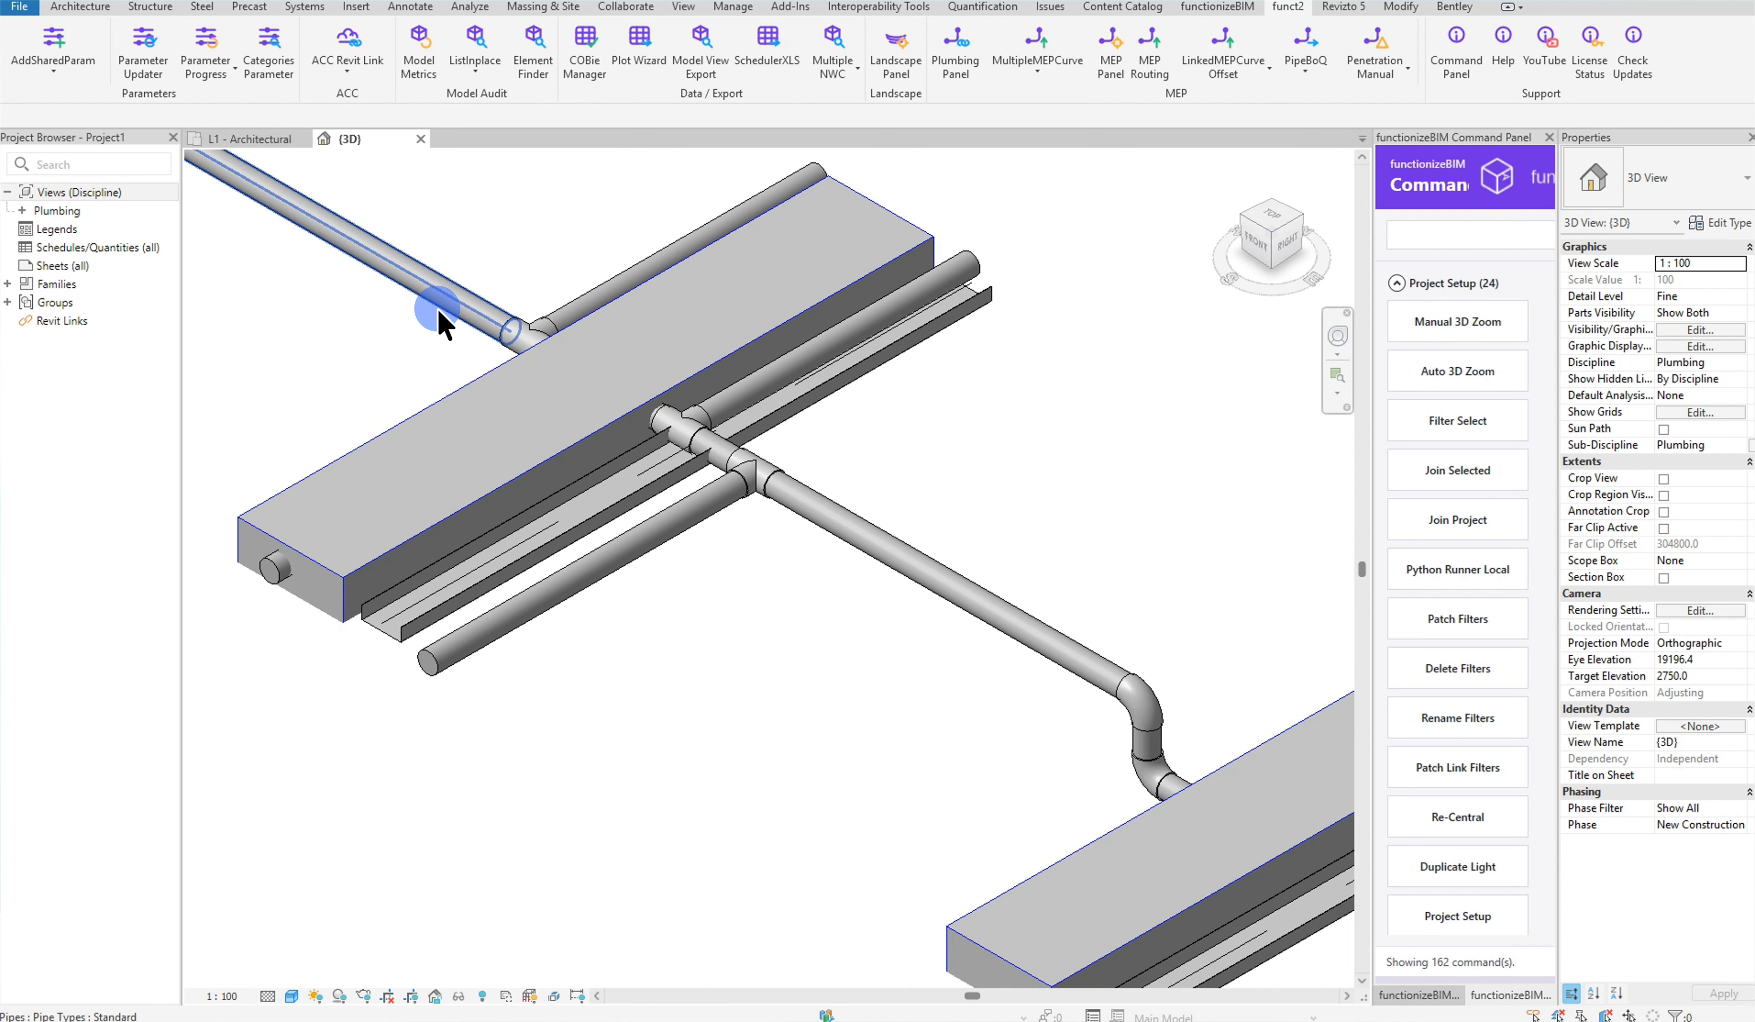
middle_click_drag(418, 335, 746, 351, "shift")
scroll(745, 351, "down", 4)
scroll(516, 330, "down", 2)
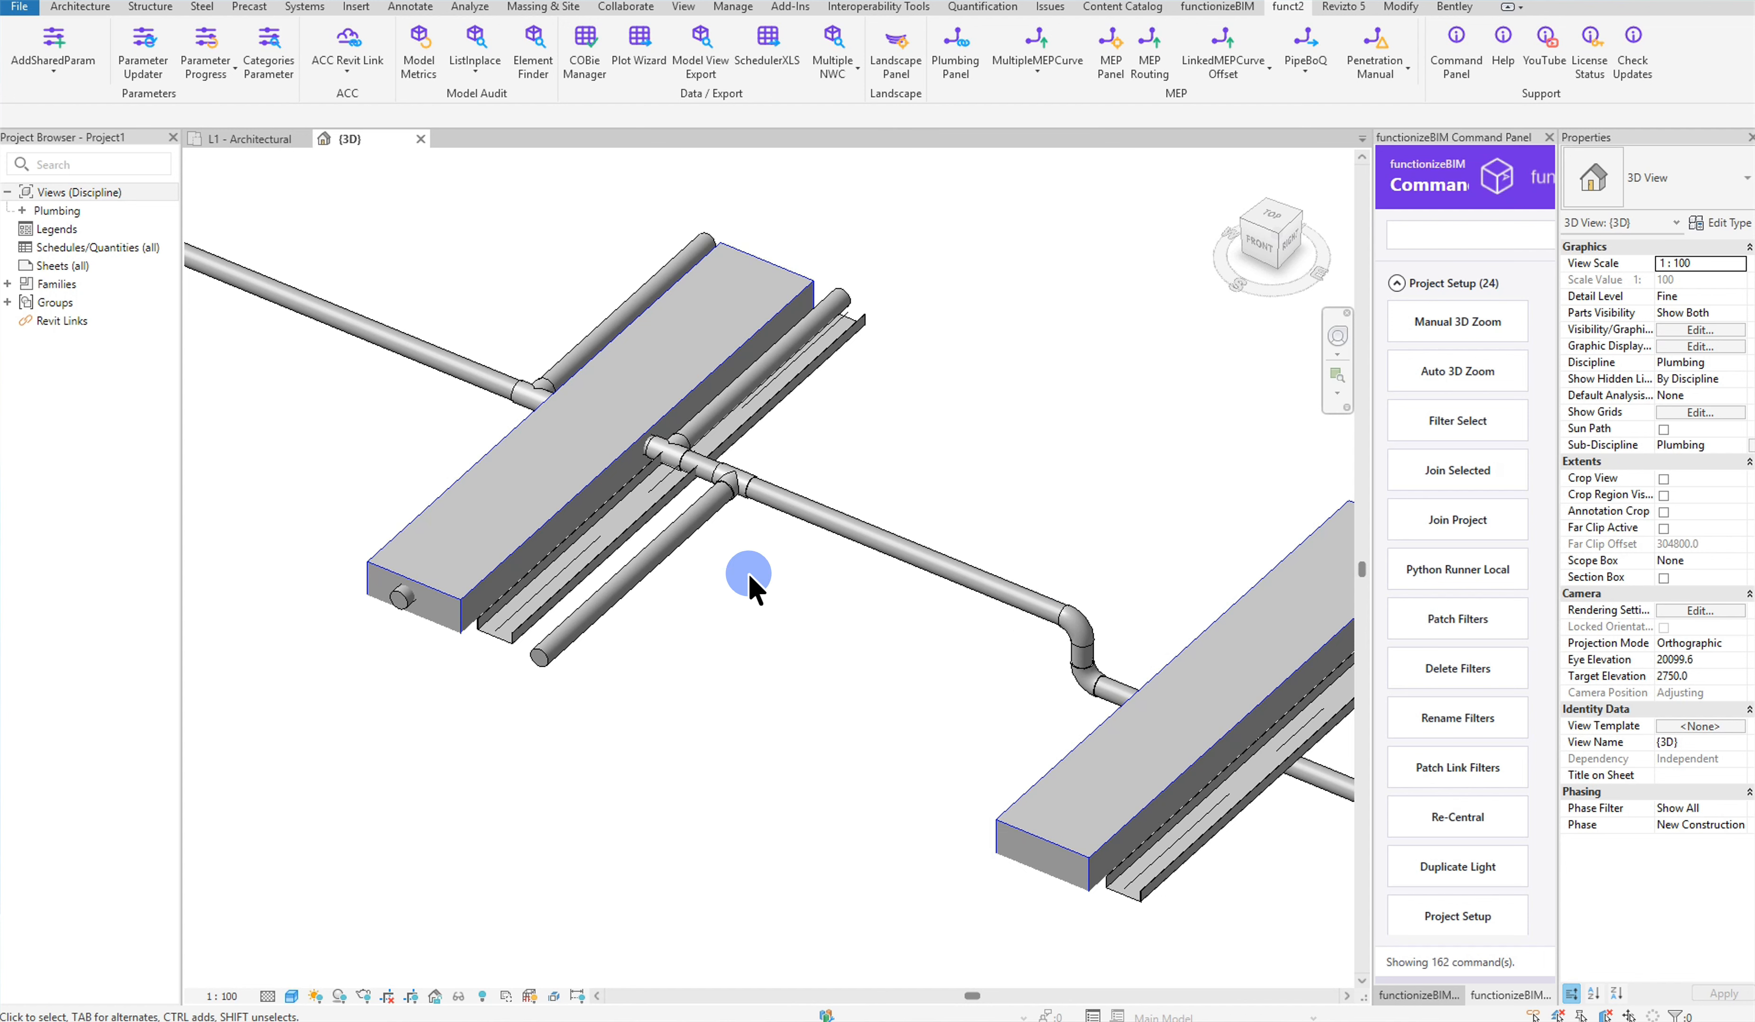
middle_click_drag(784, 621, 1037, 700)
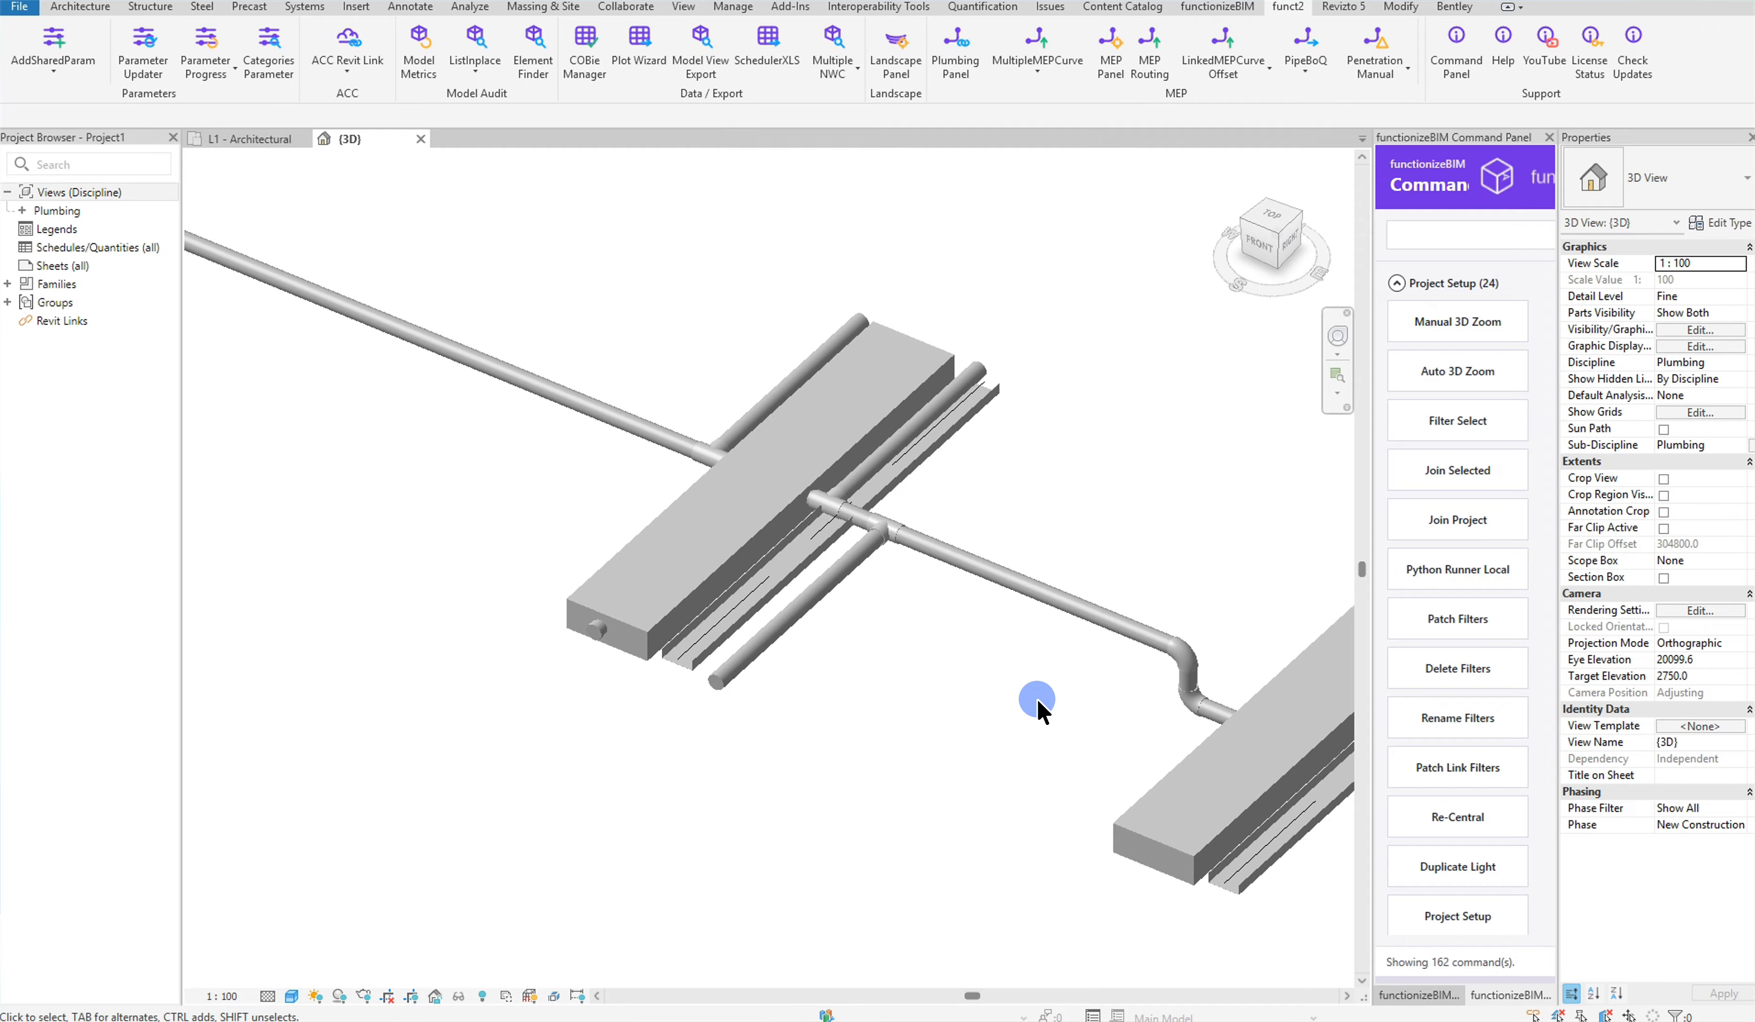
scroll(893, 587, "up", 3)
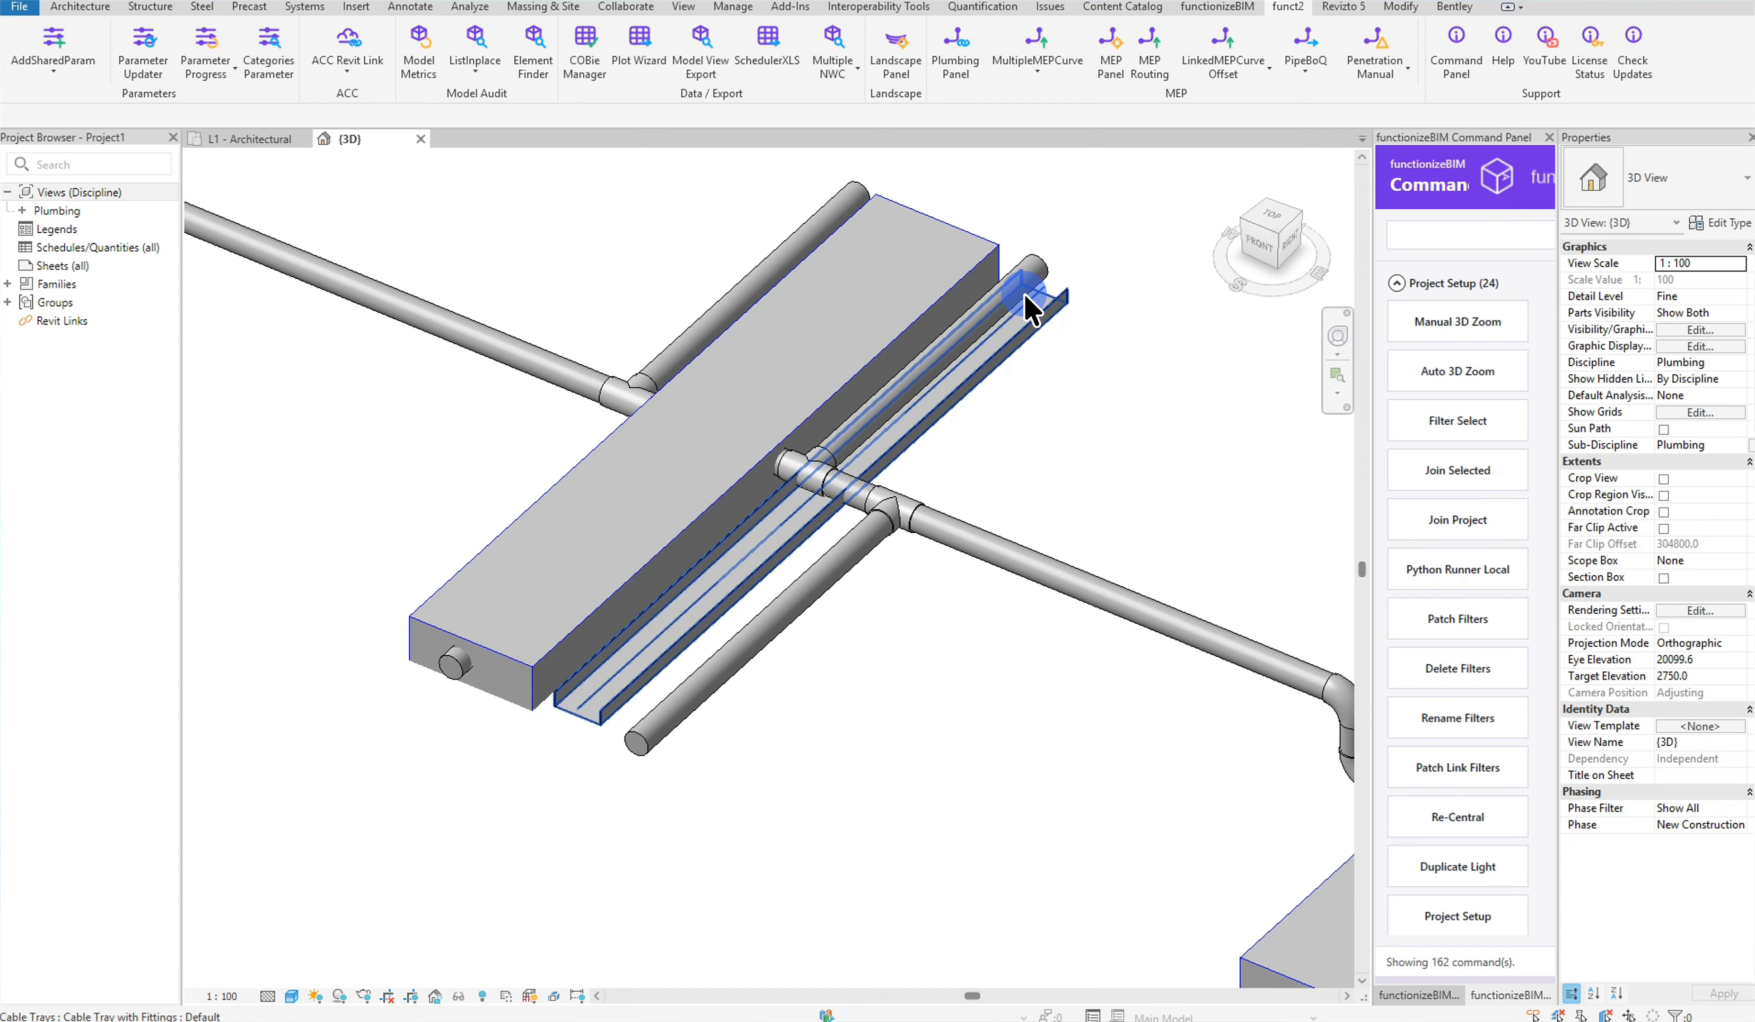
Step: Examine the branch pipes that run alongside the cable tray and through the duct from several angles
left_click(1038, 268)
middle_click_drag(753, 504, 843, 498, "shift")
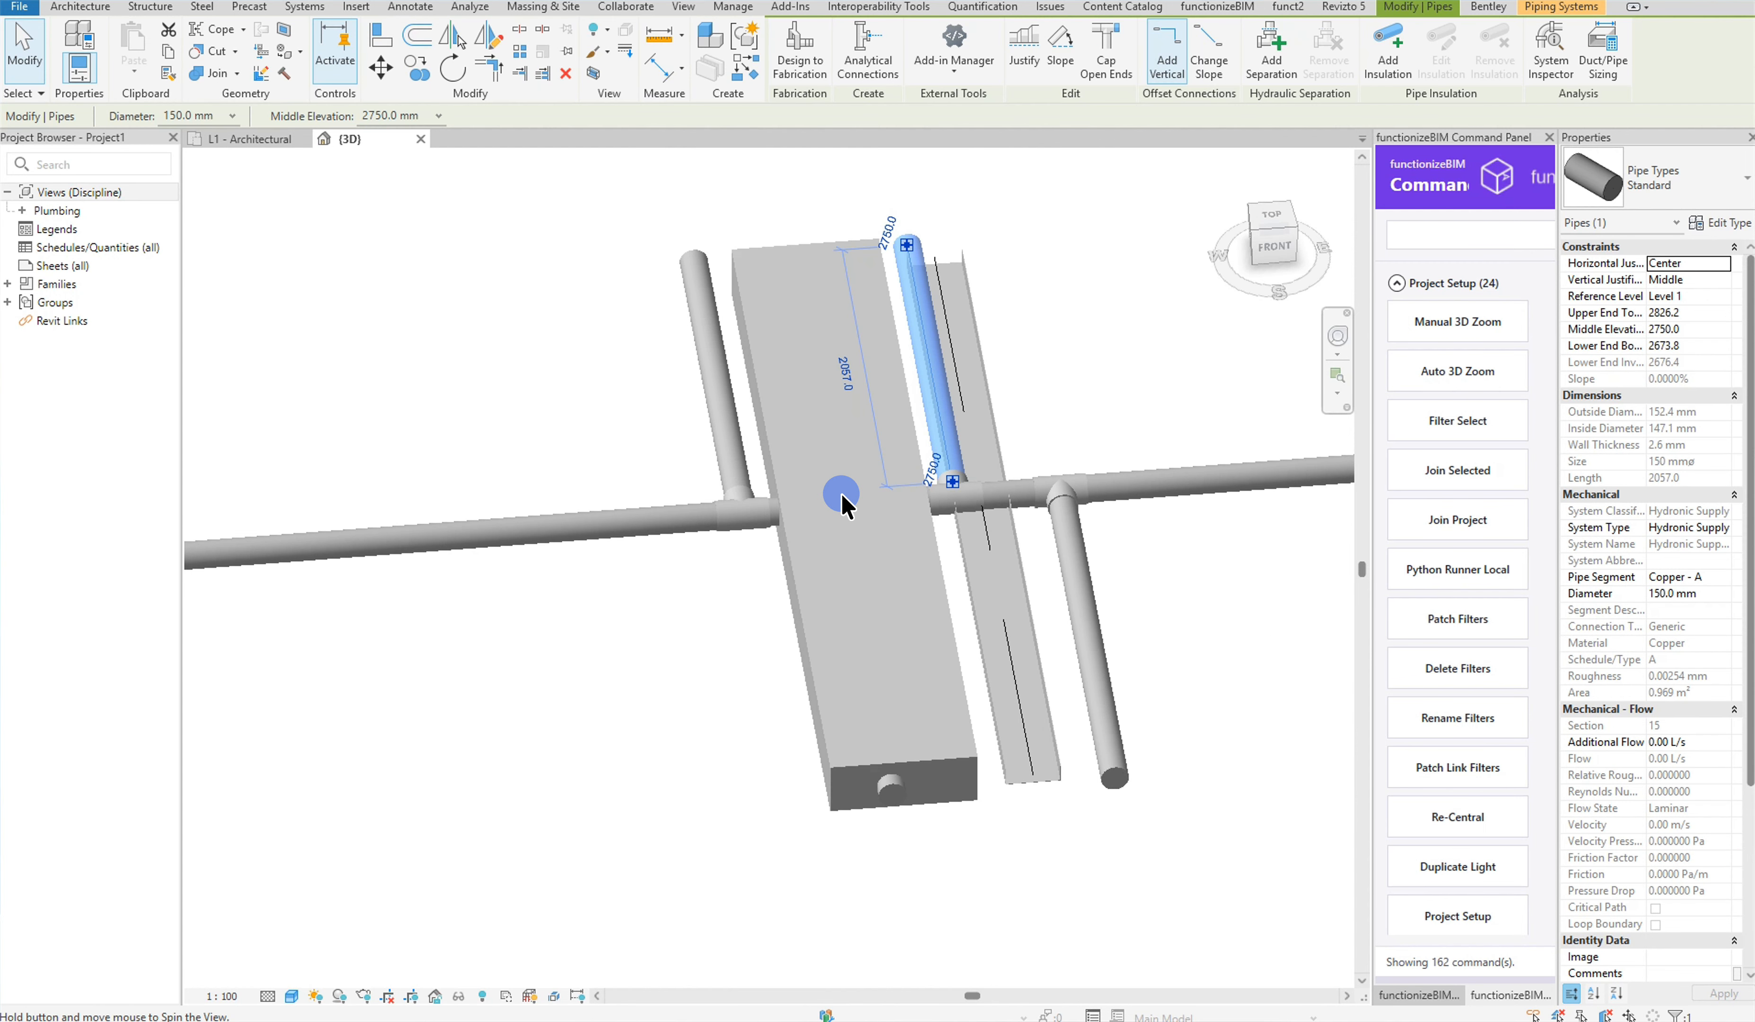
left_click(898, 803)
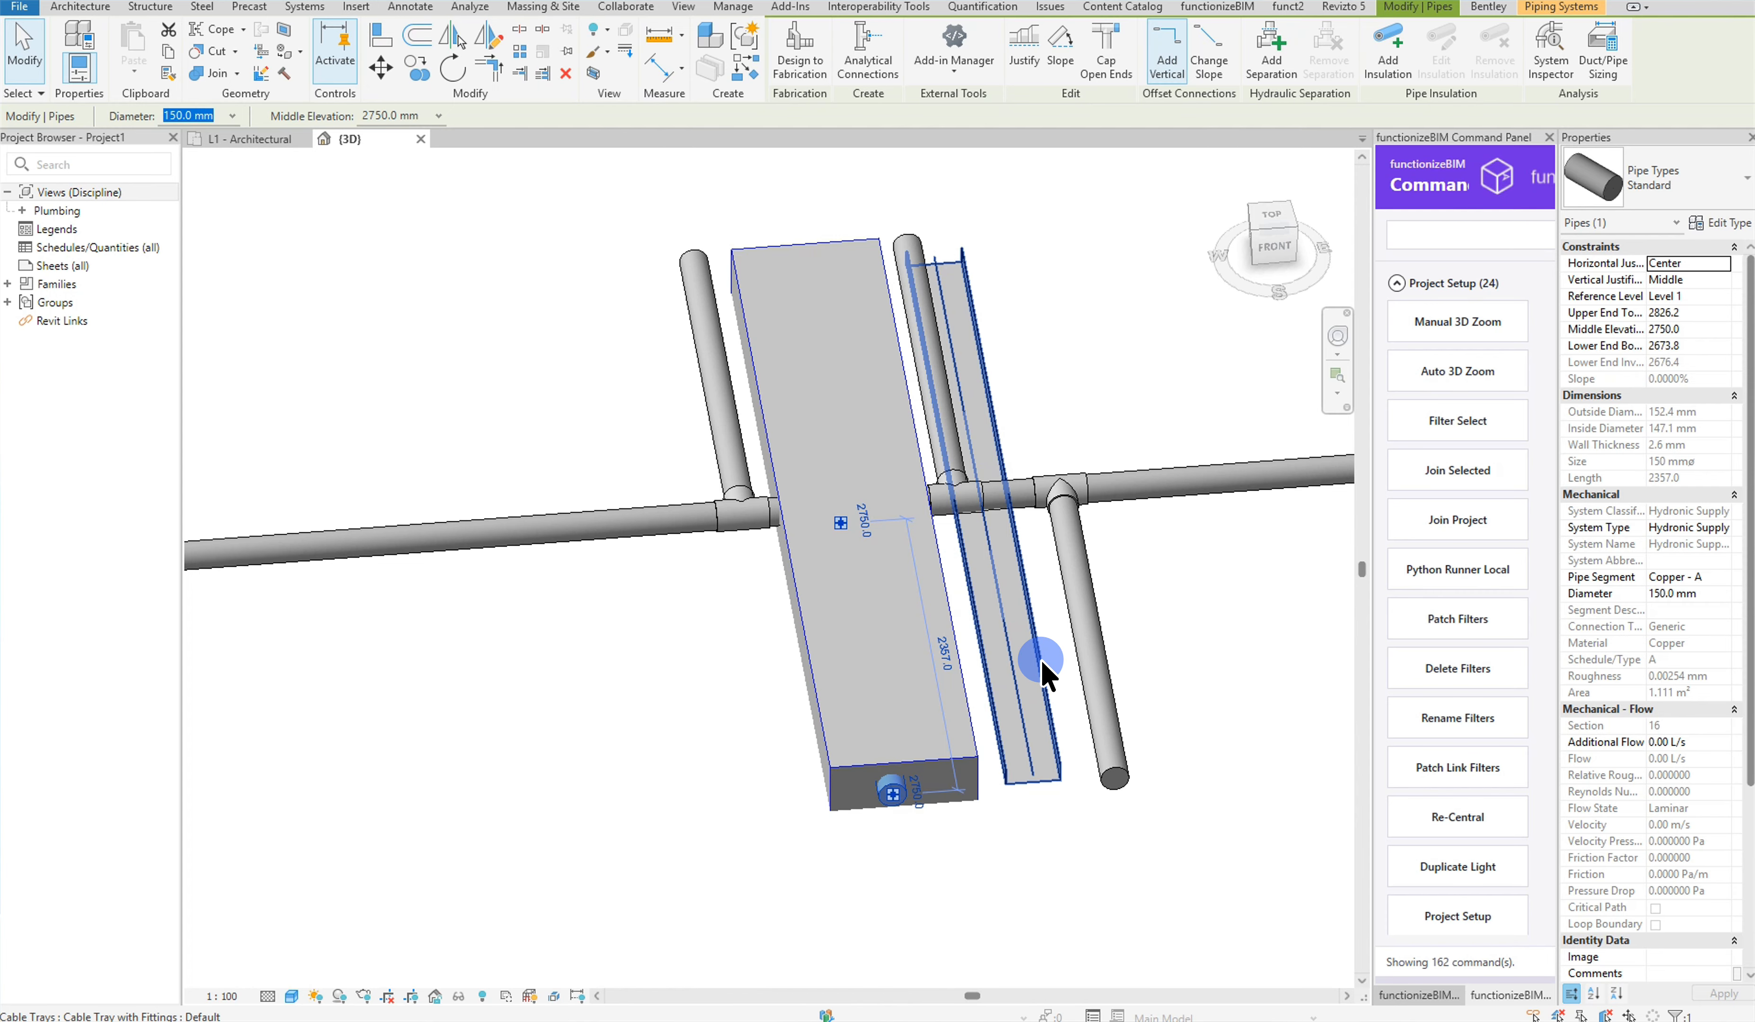
middle_click_drag(1085, 629, 630, 545, "shift")
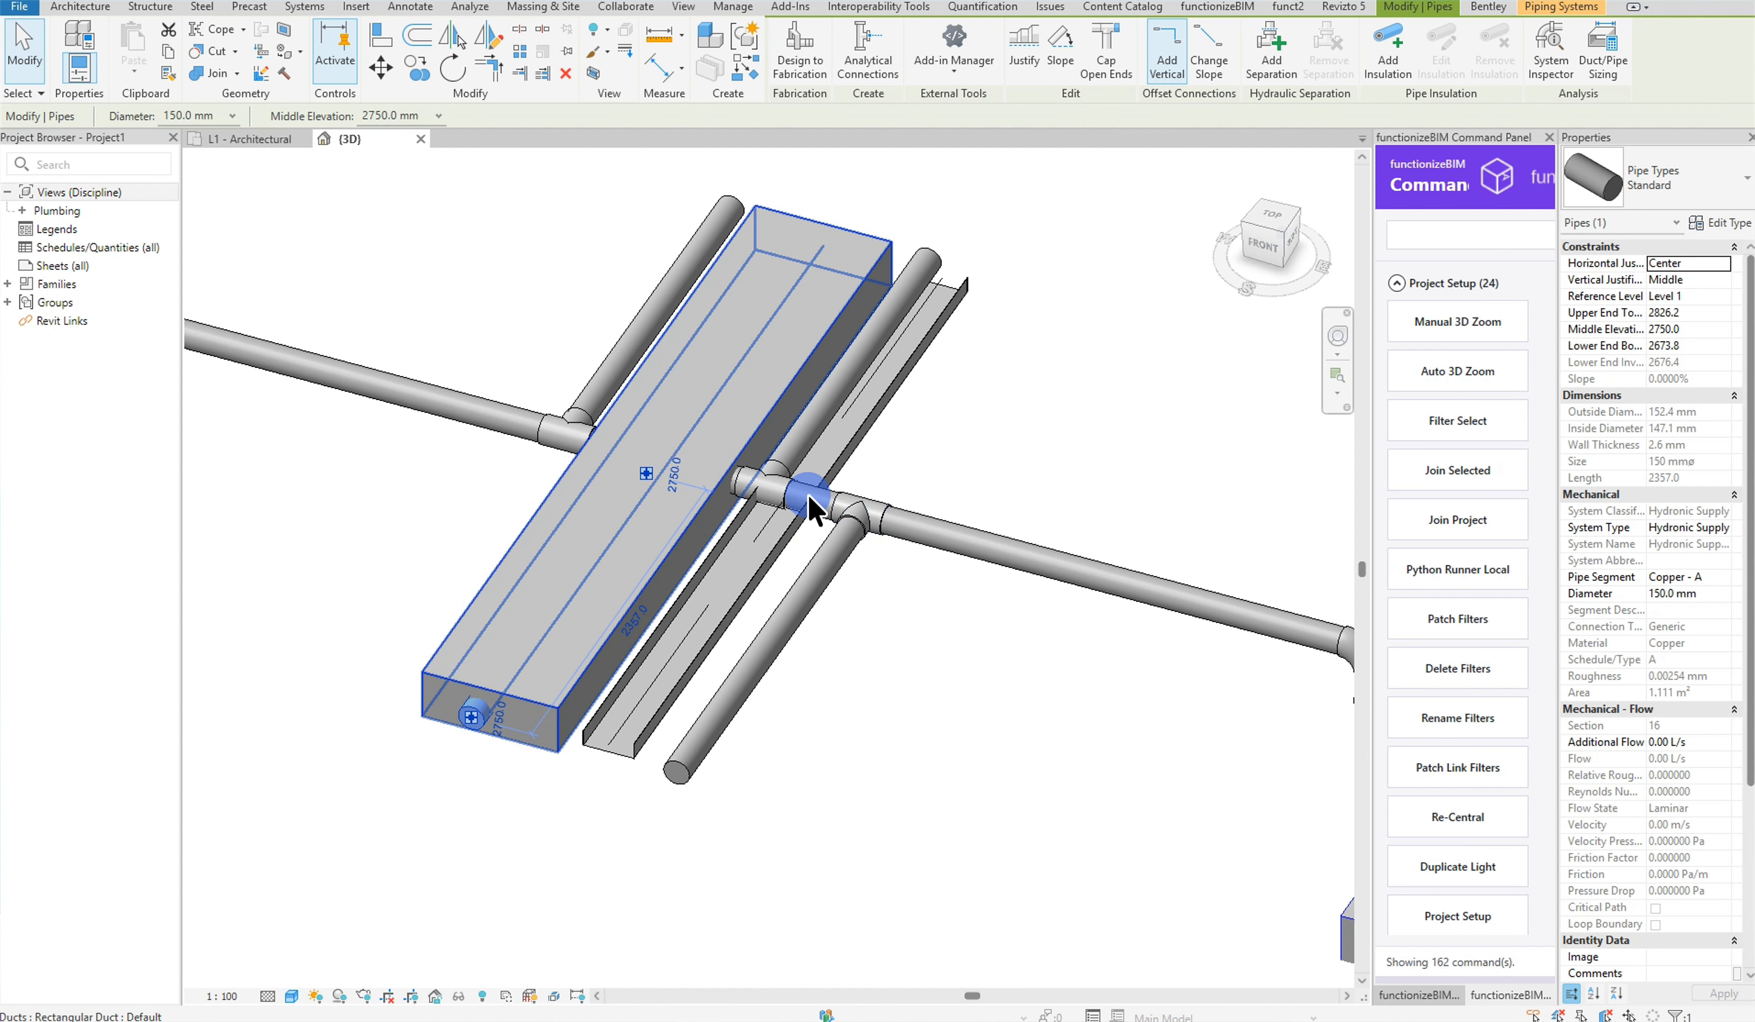
left_click(462, 504)
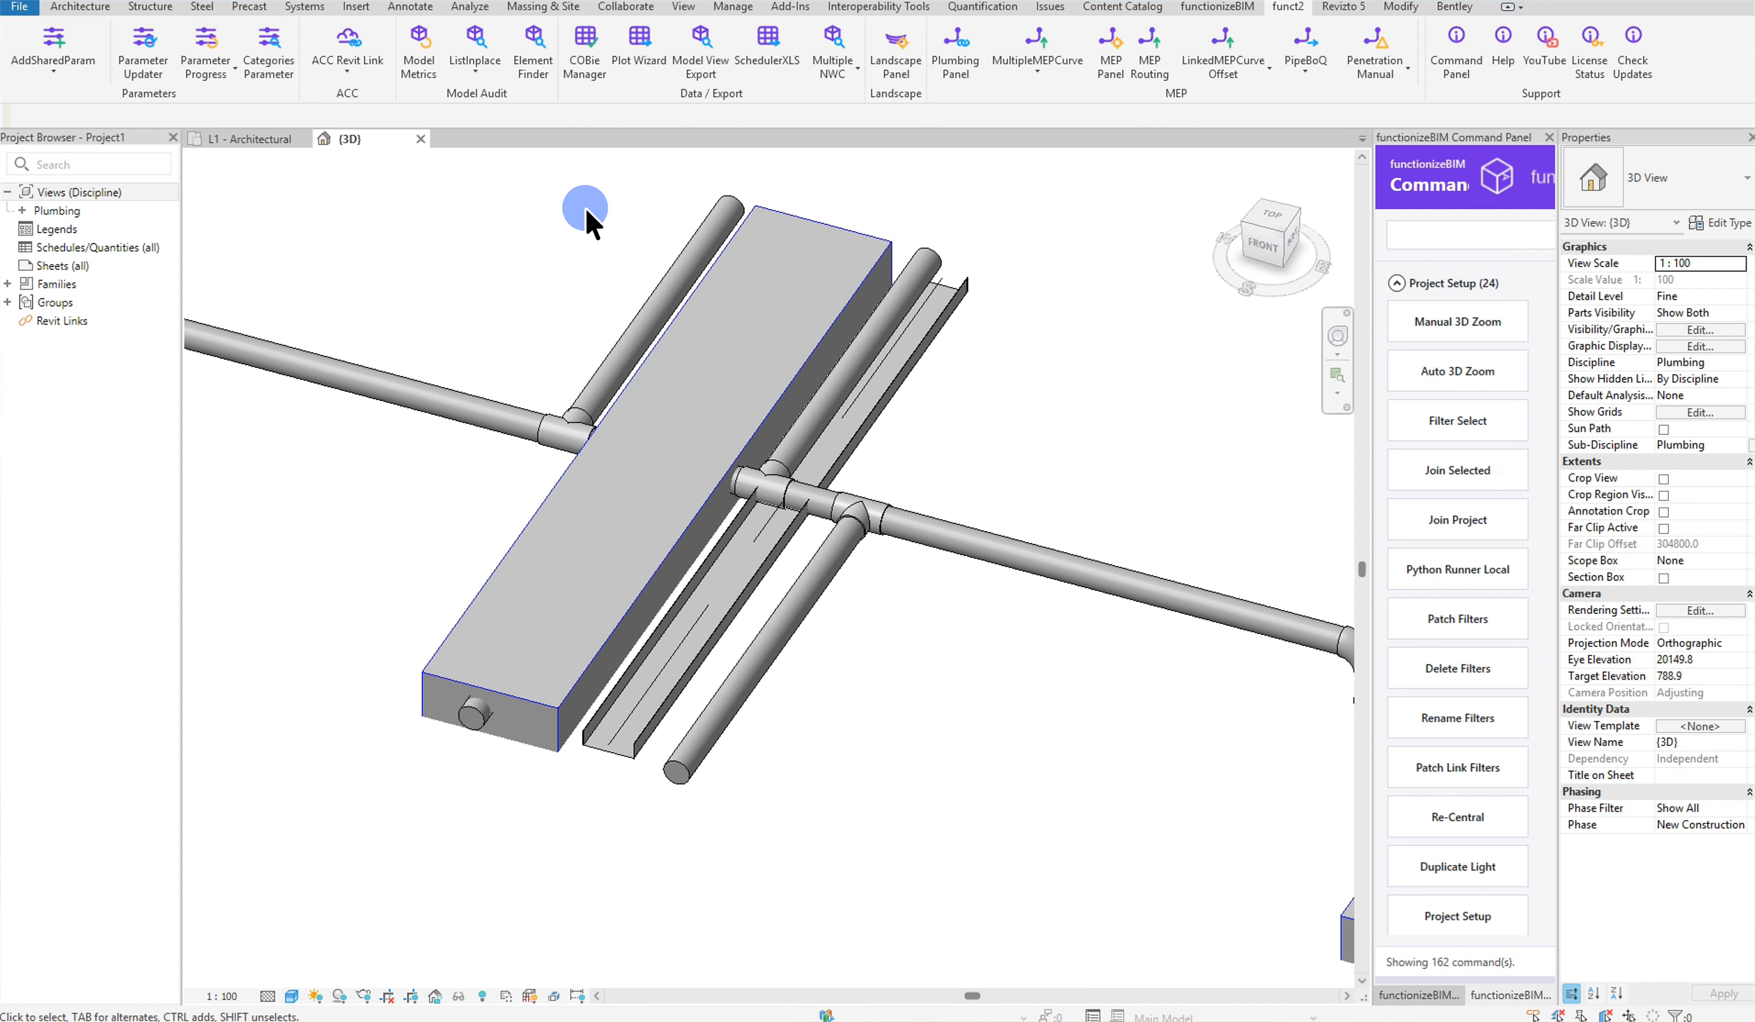
left_click(1031, 66)
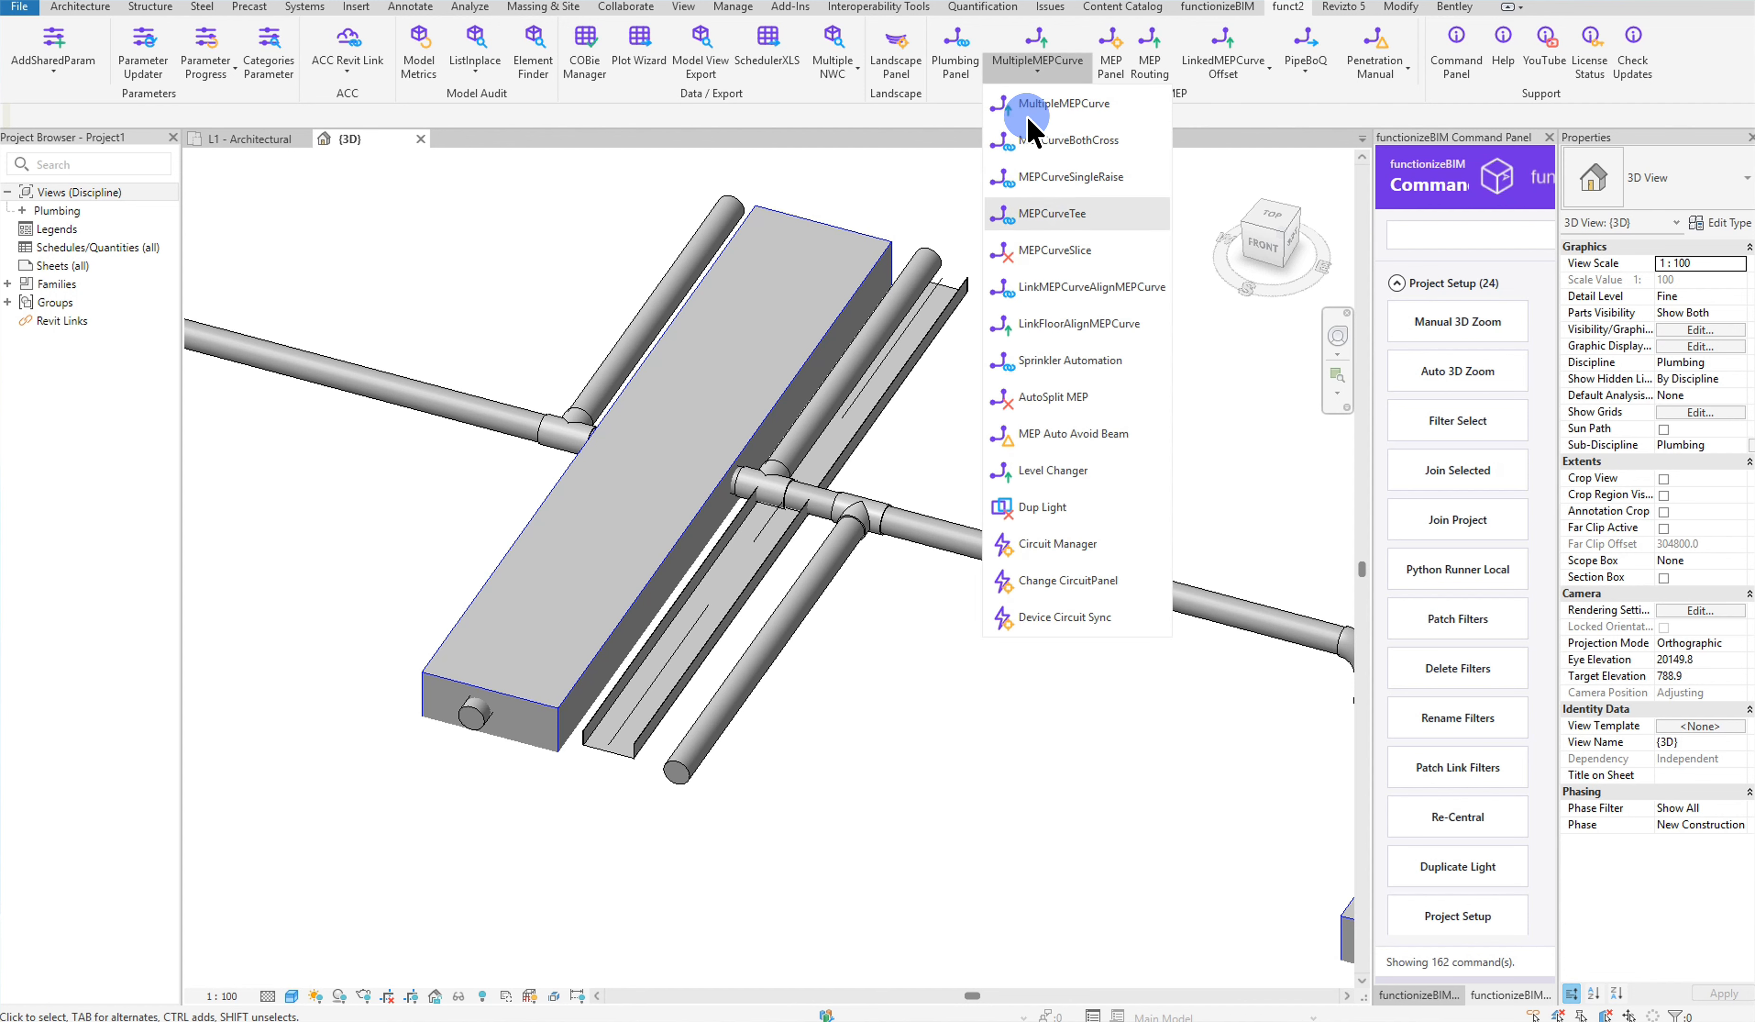
left_click(955, 63)
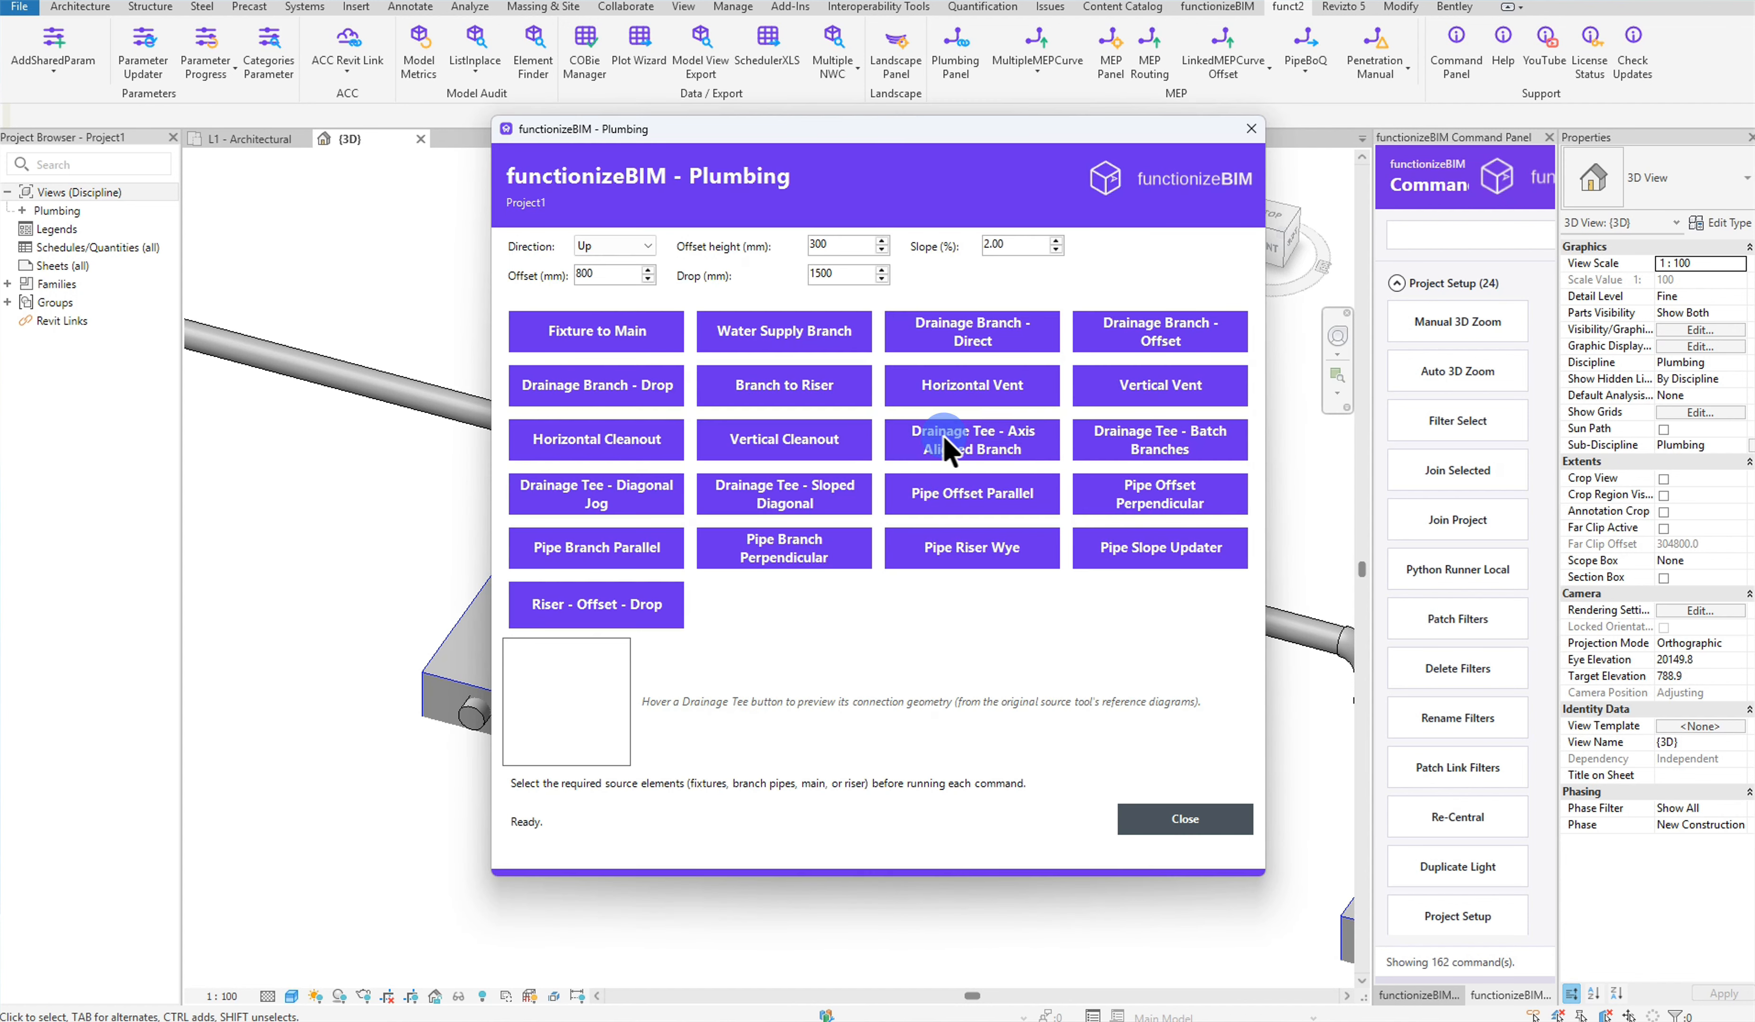
left_click(1251, 128)
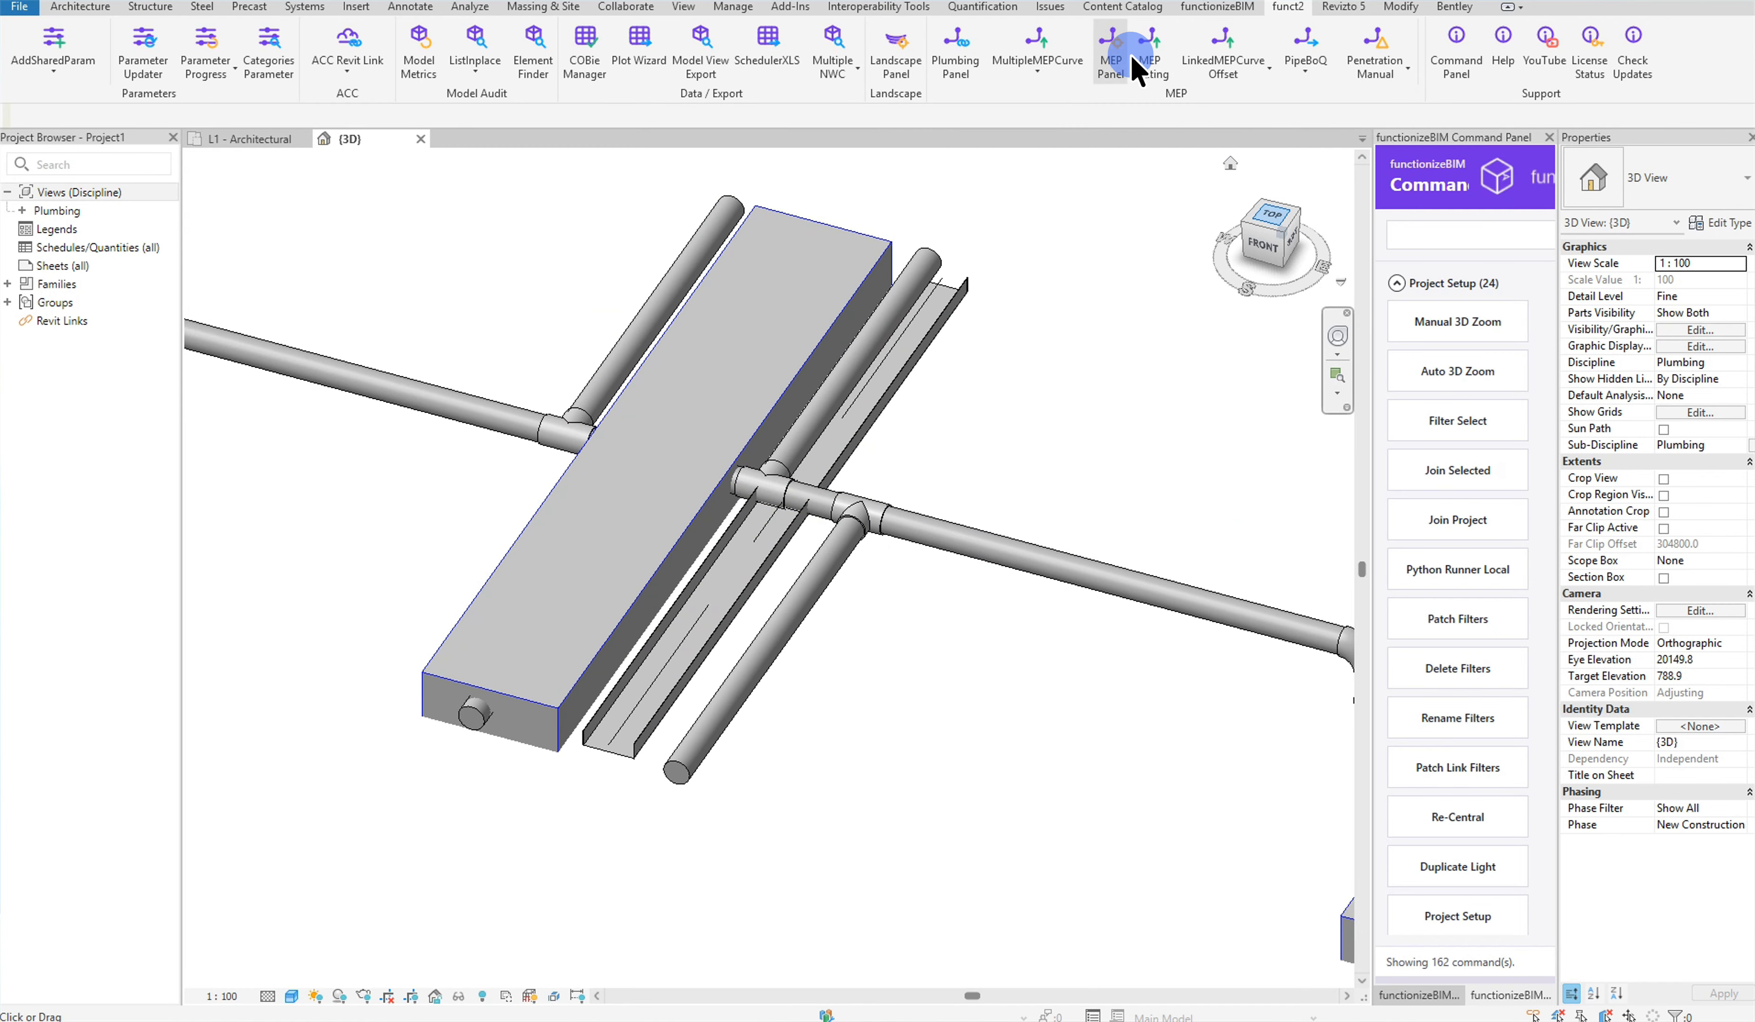
Step: Open the MEP Routing tool beside the pipe crossing and set the offset height to 500 mm and the angle to 90
left_click(1148, 63)
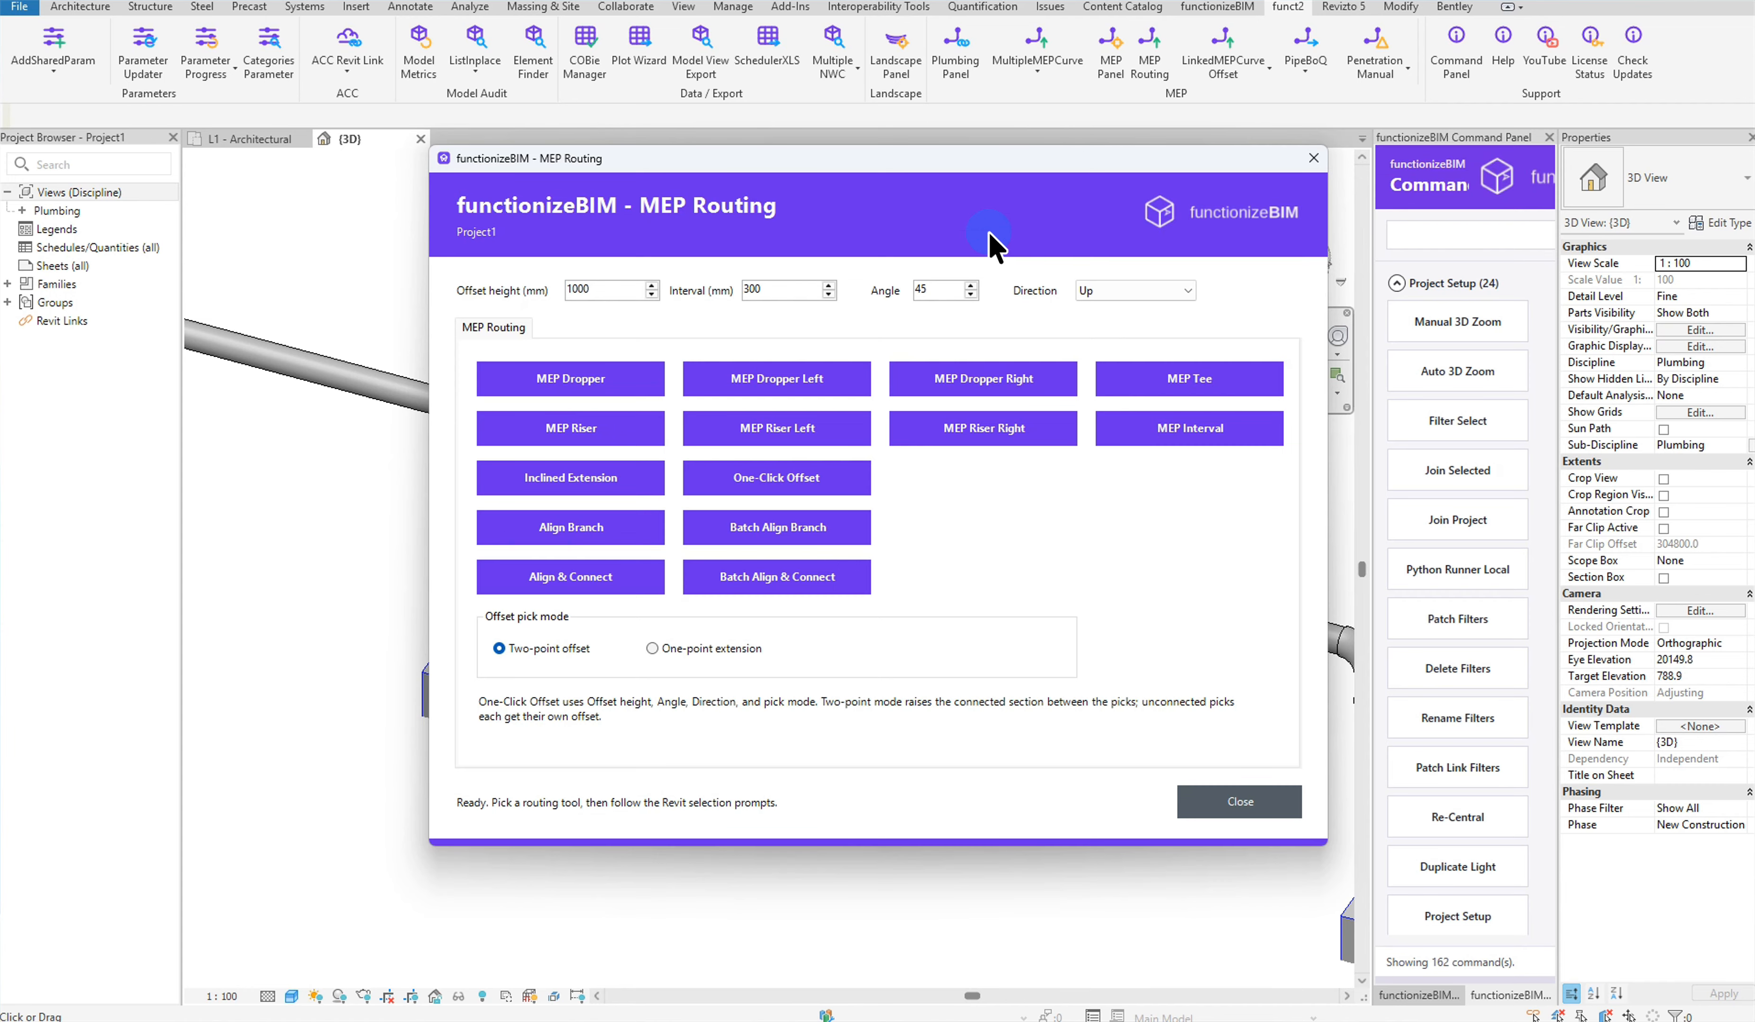
left_click_drag(972, 165, 1473, 208)
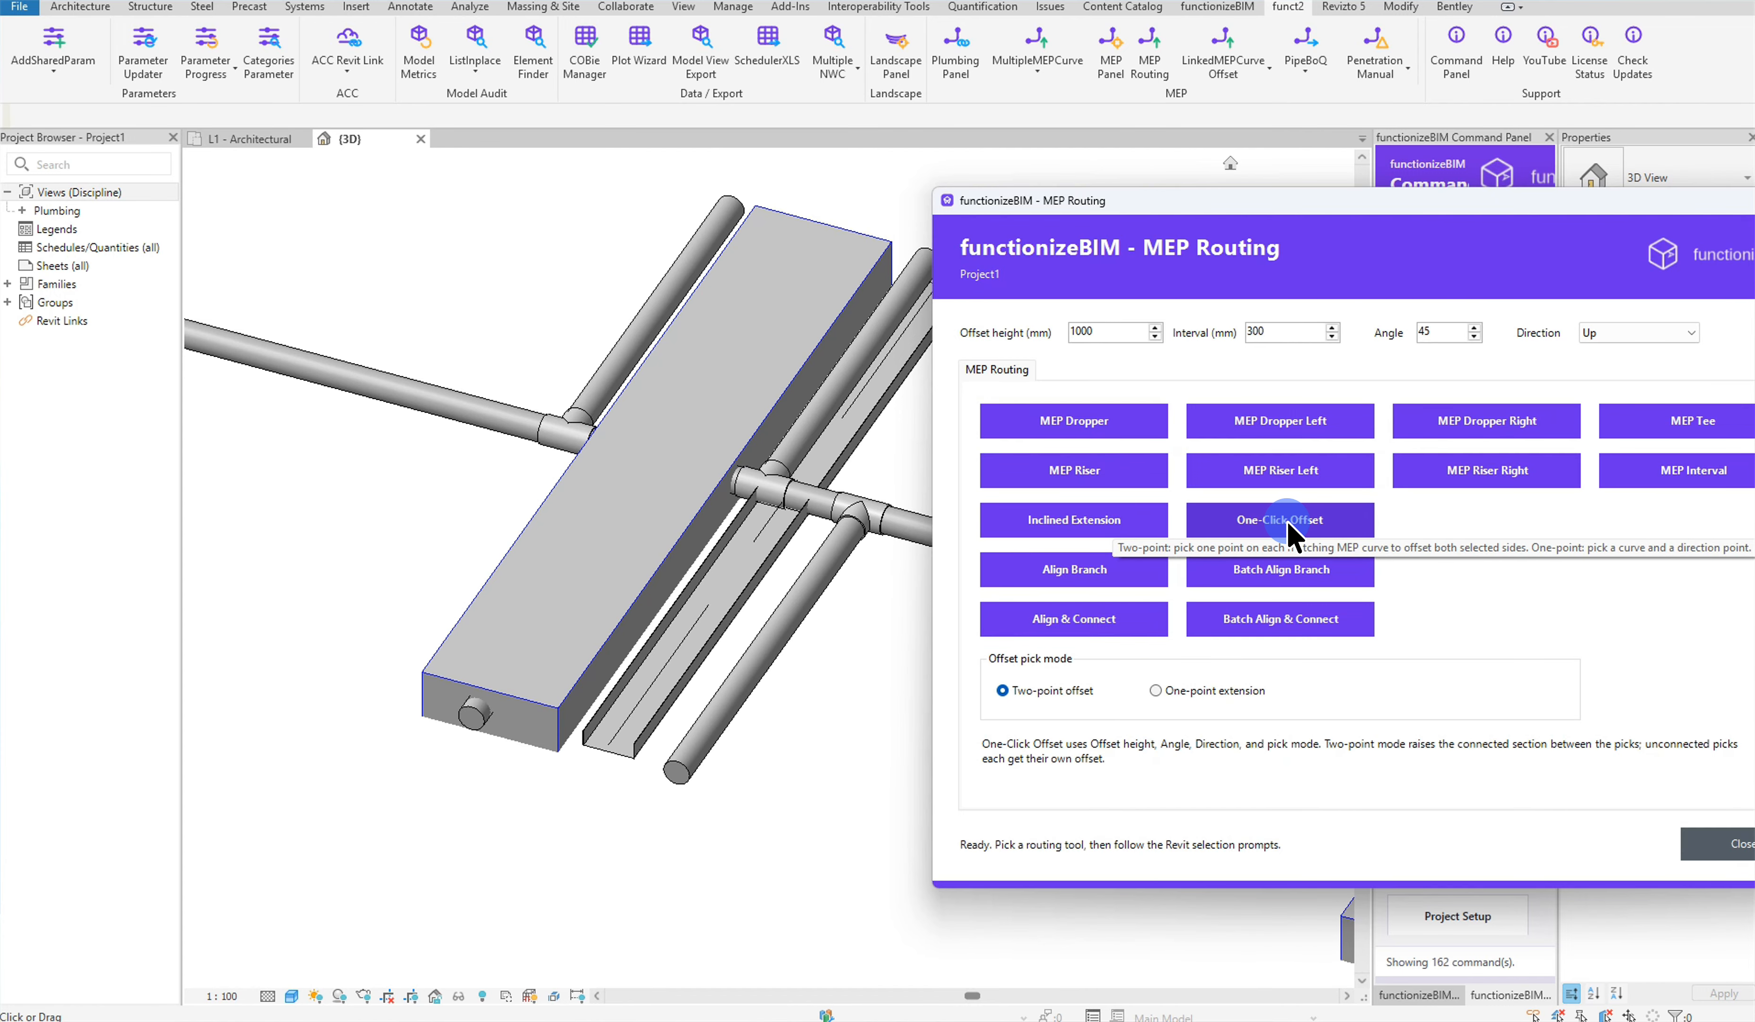
double_click(1078, 337)
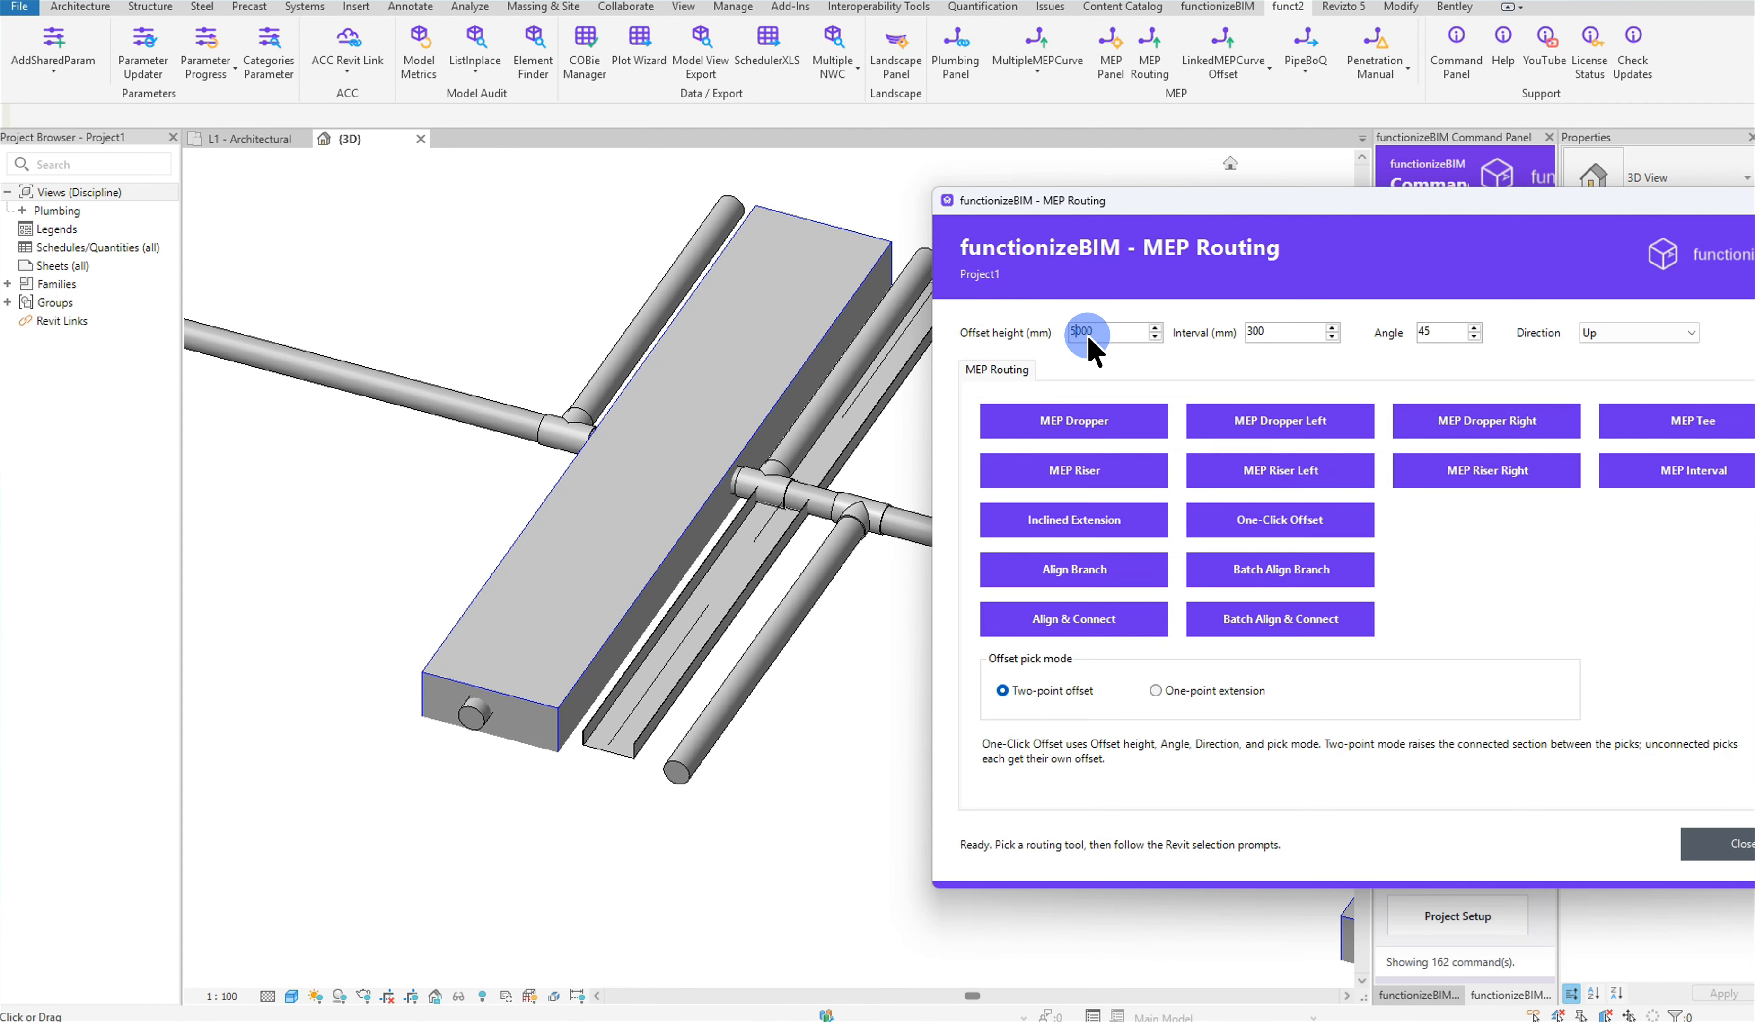
type("5000")
key("BackSpace")
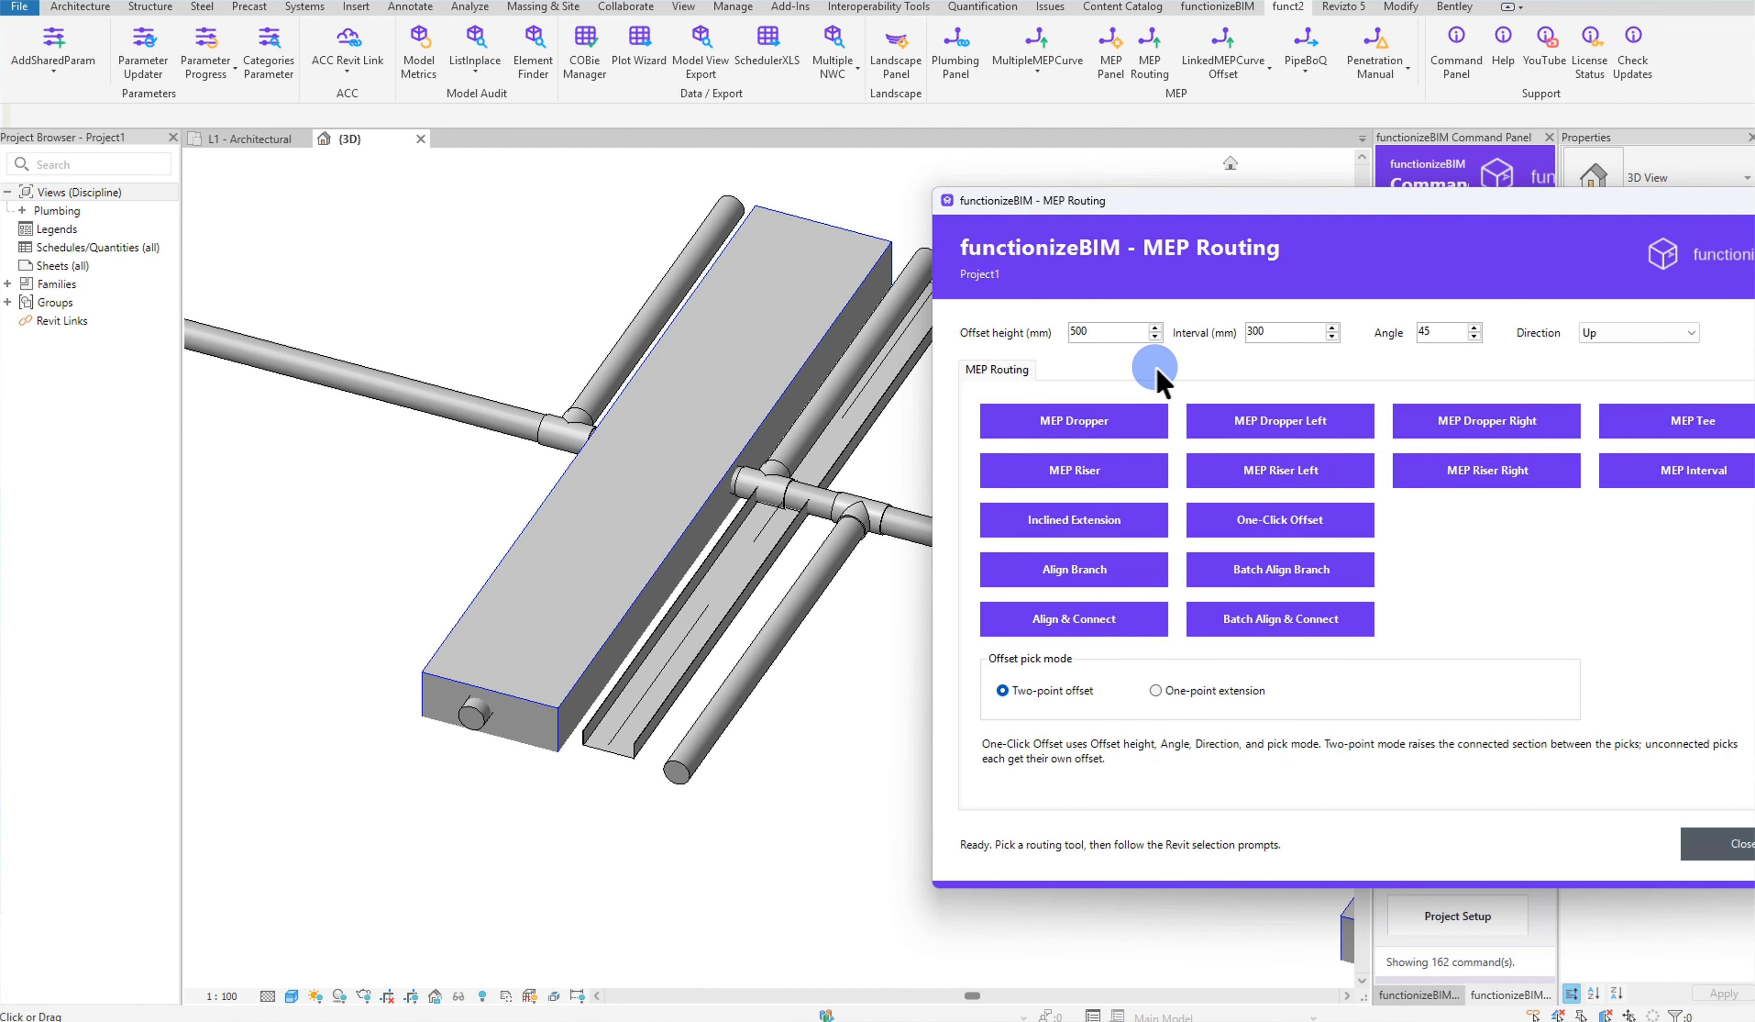
double_click(1424, 332)
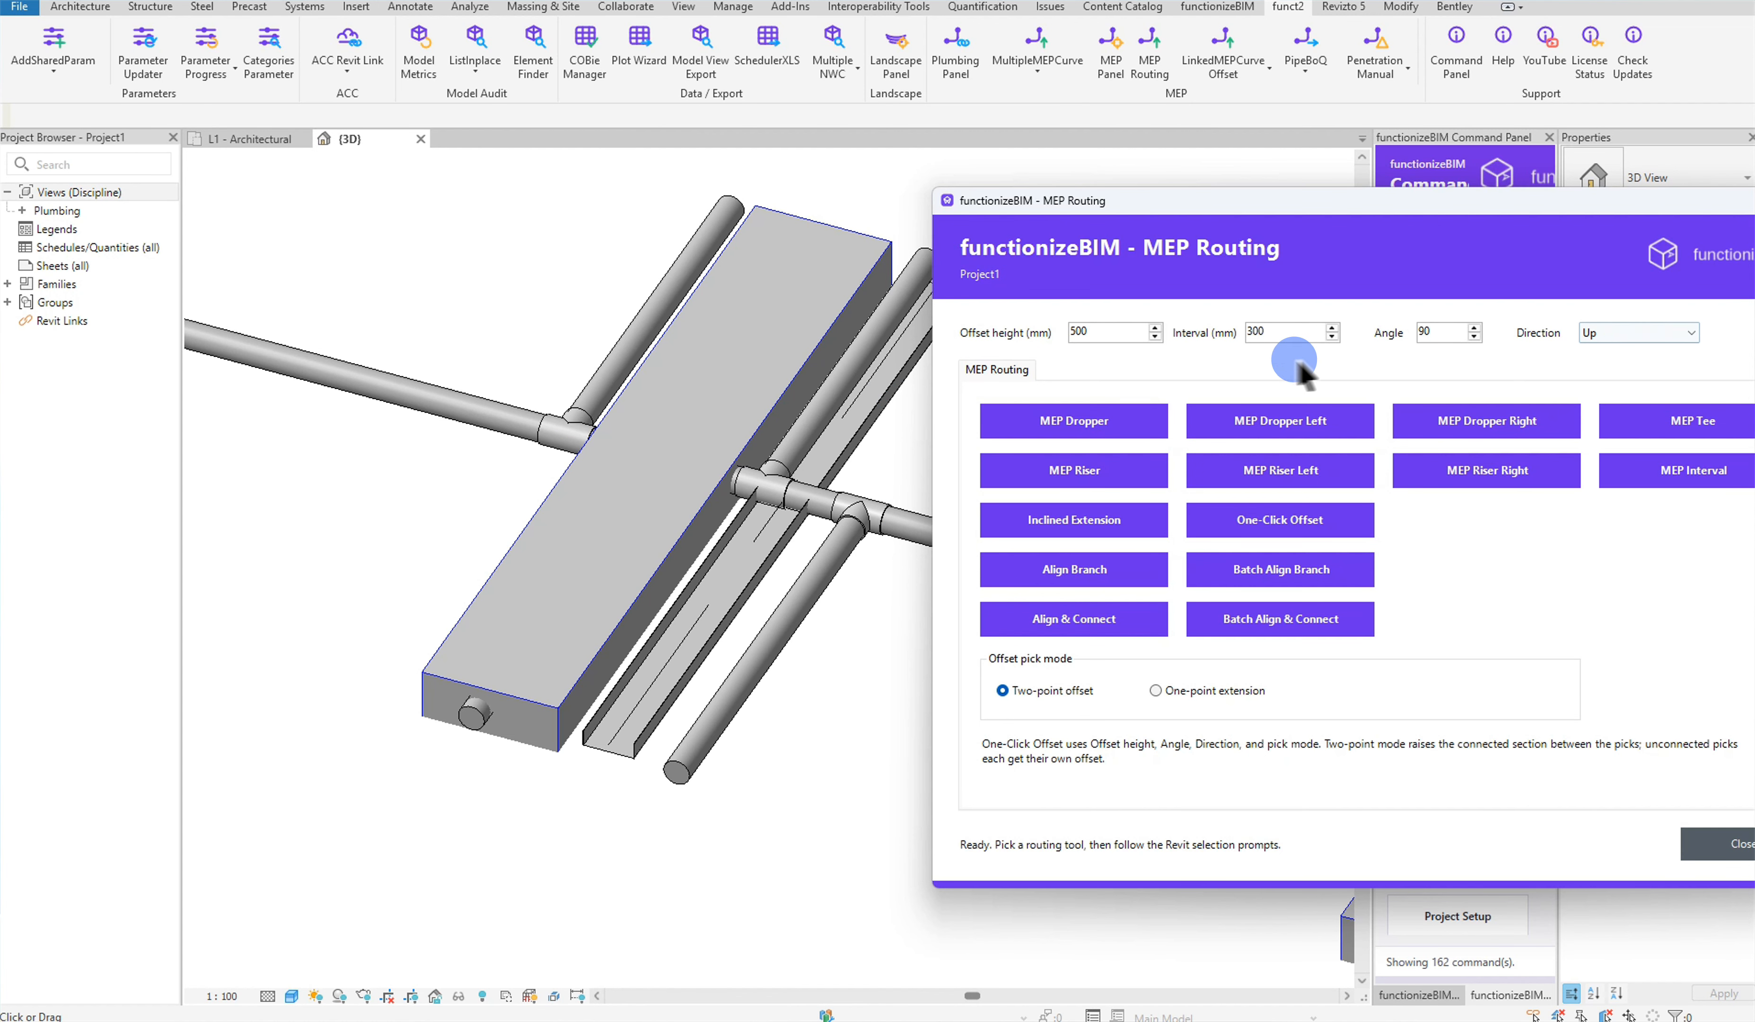
right_click(466, 304)
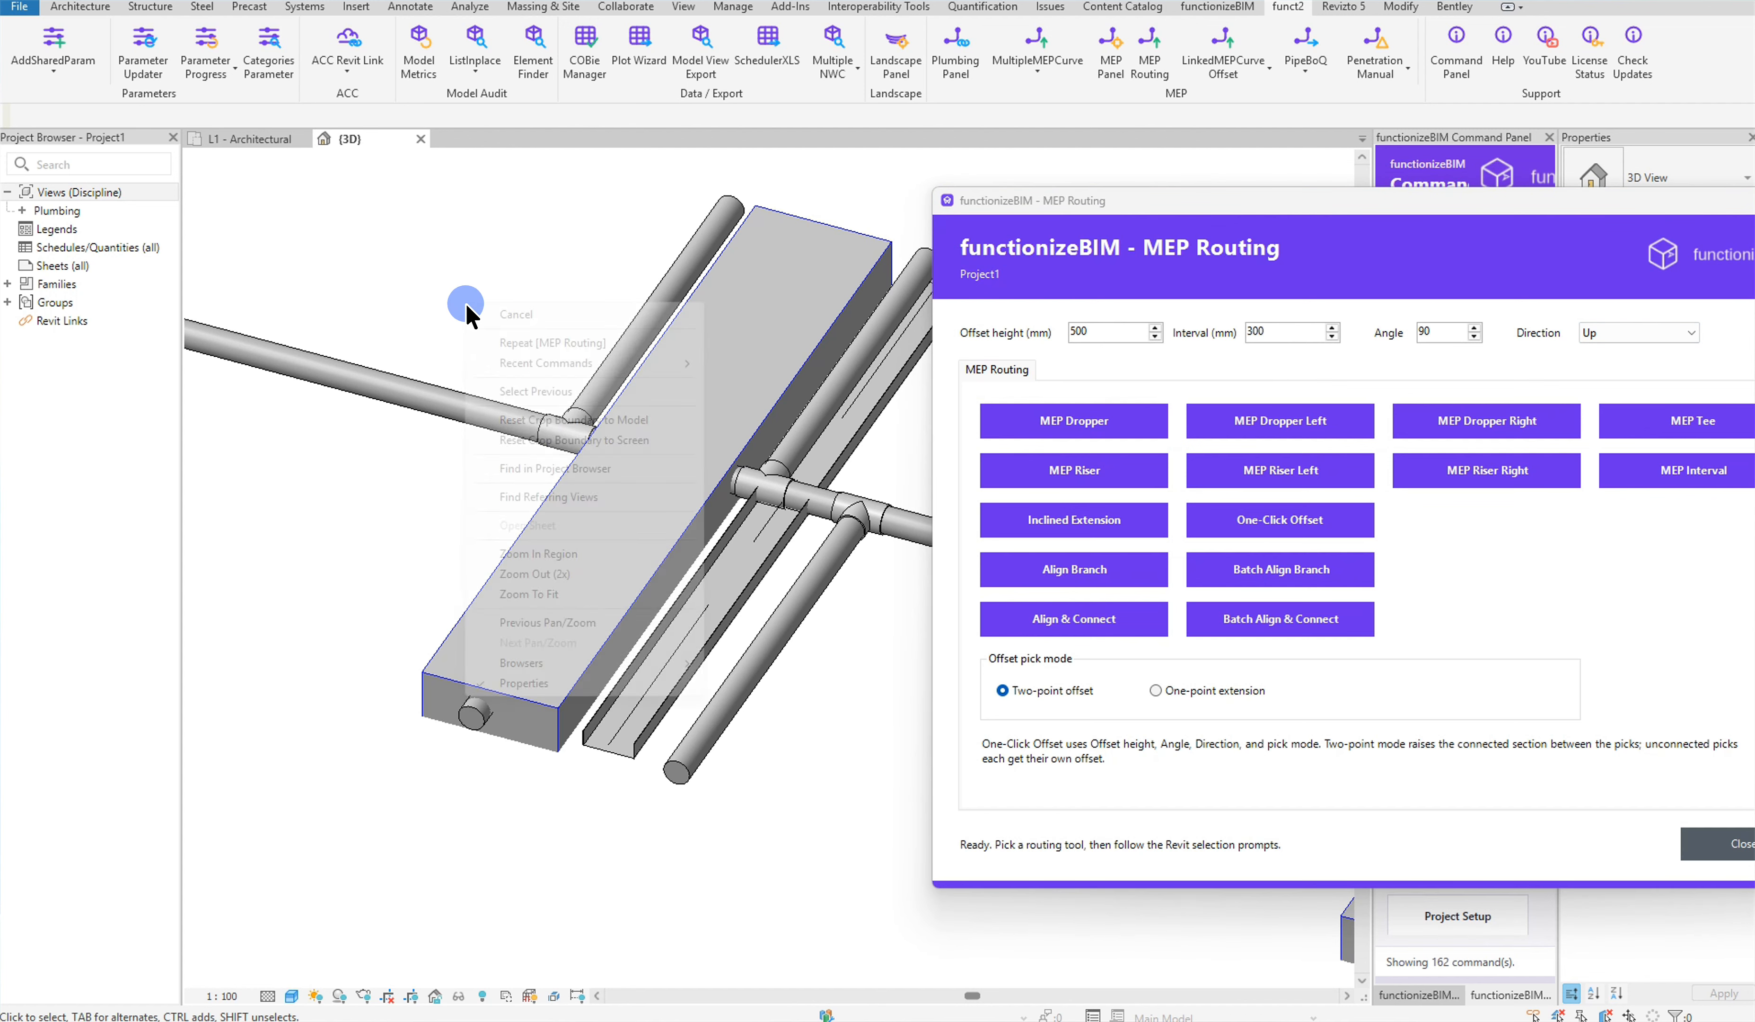
left_click(531, 318)
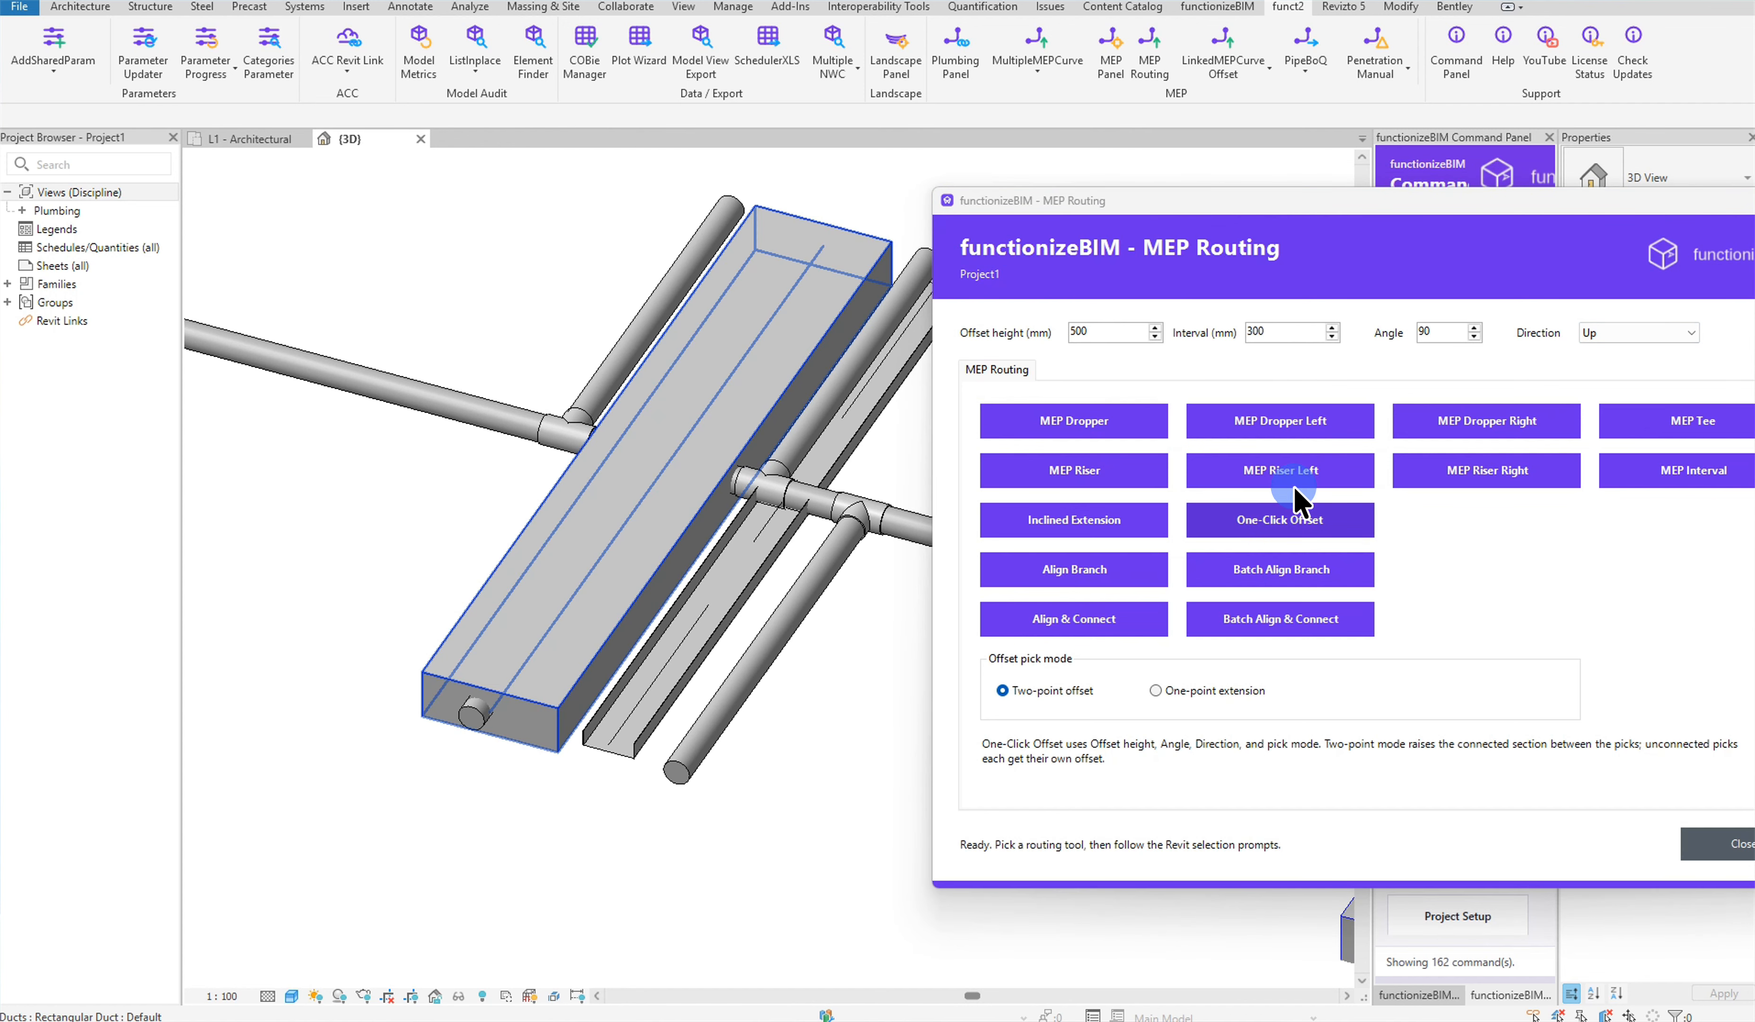
Step: Raise the main pipe with its branches over the duct and cable tray using a two-point One-Click Offset, picking one point on each side
left_click(1281, 531)
scroll(460, 336, "down", 2)
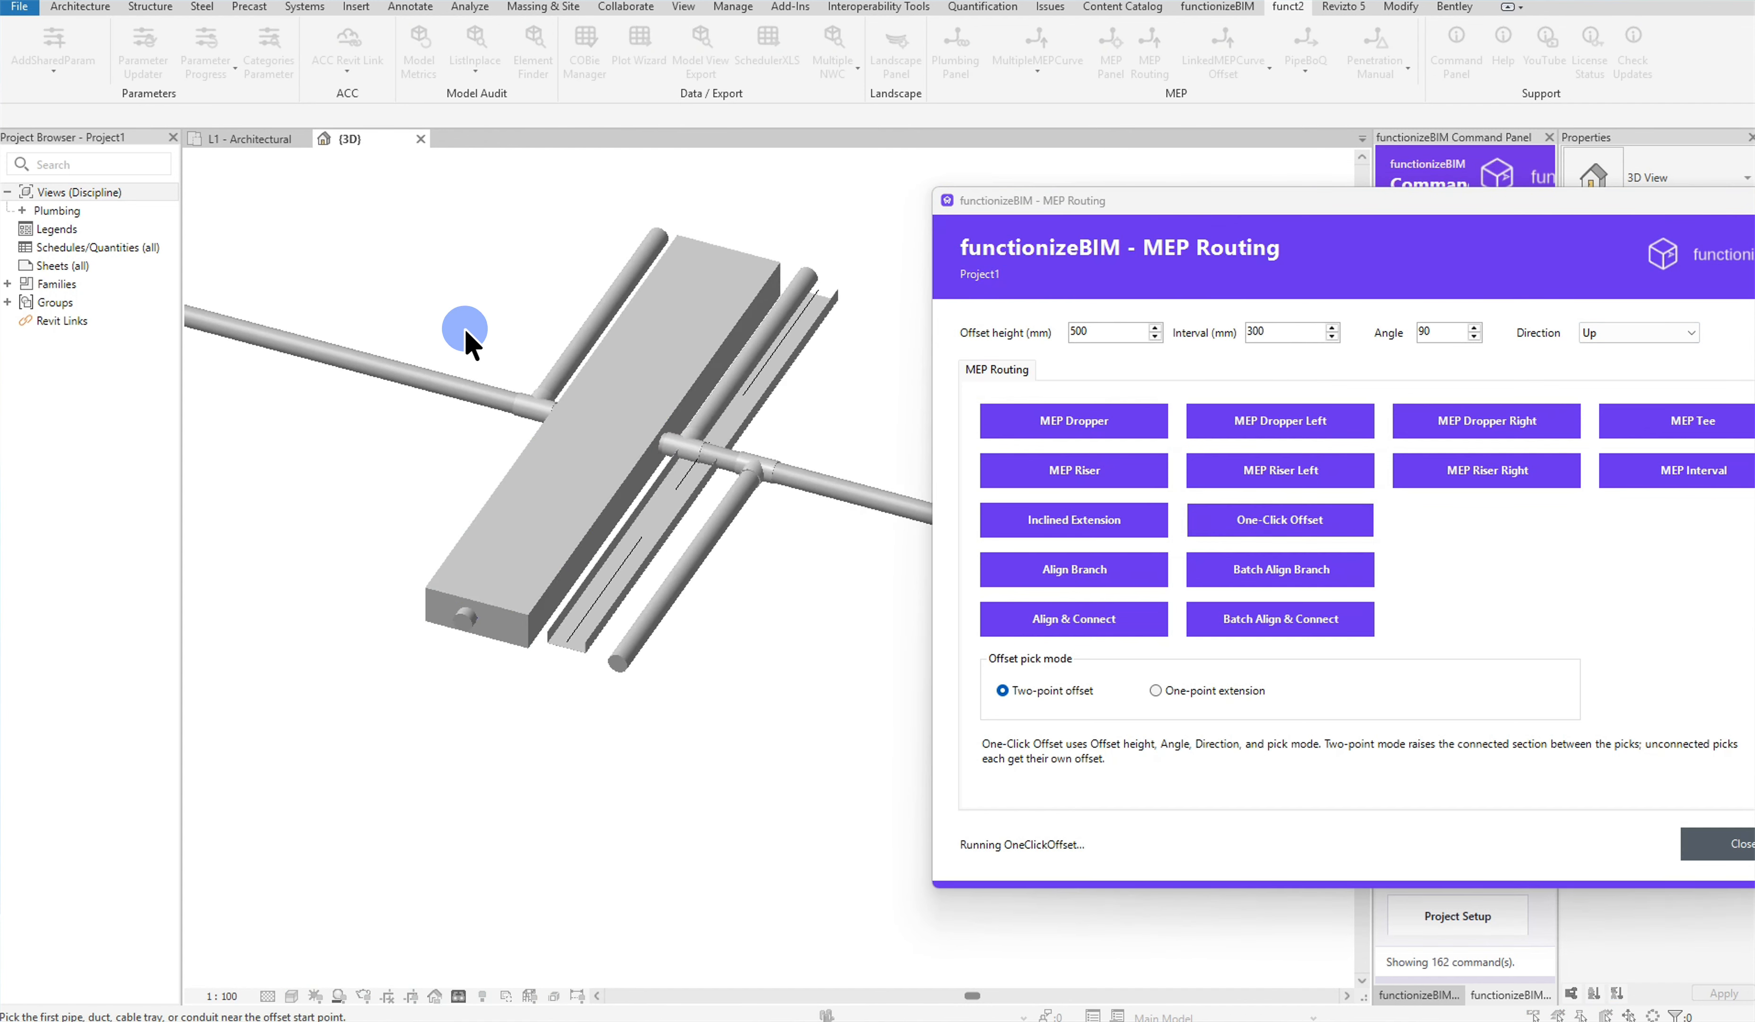
scroll(441, 337, "down", 1)
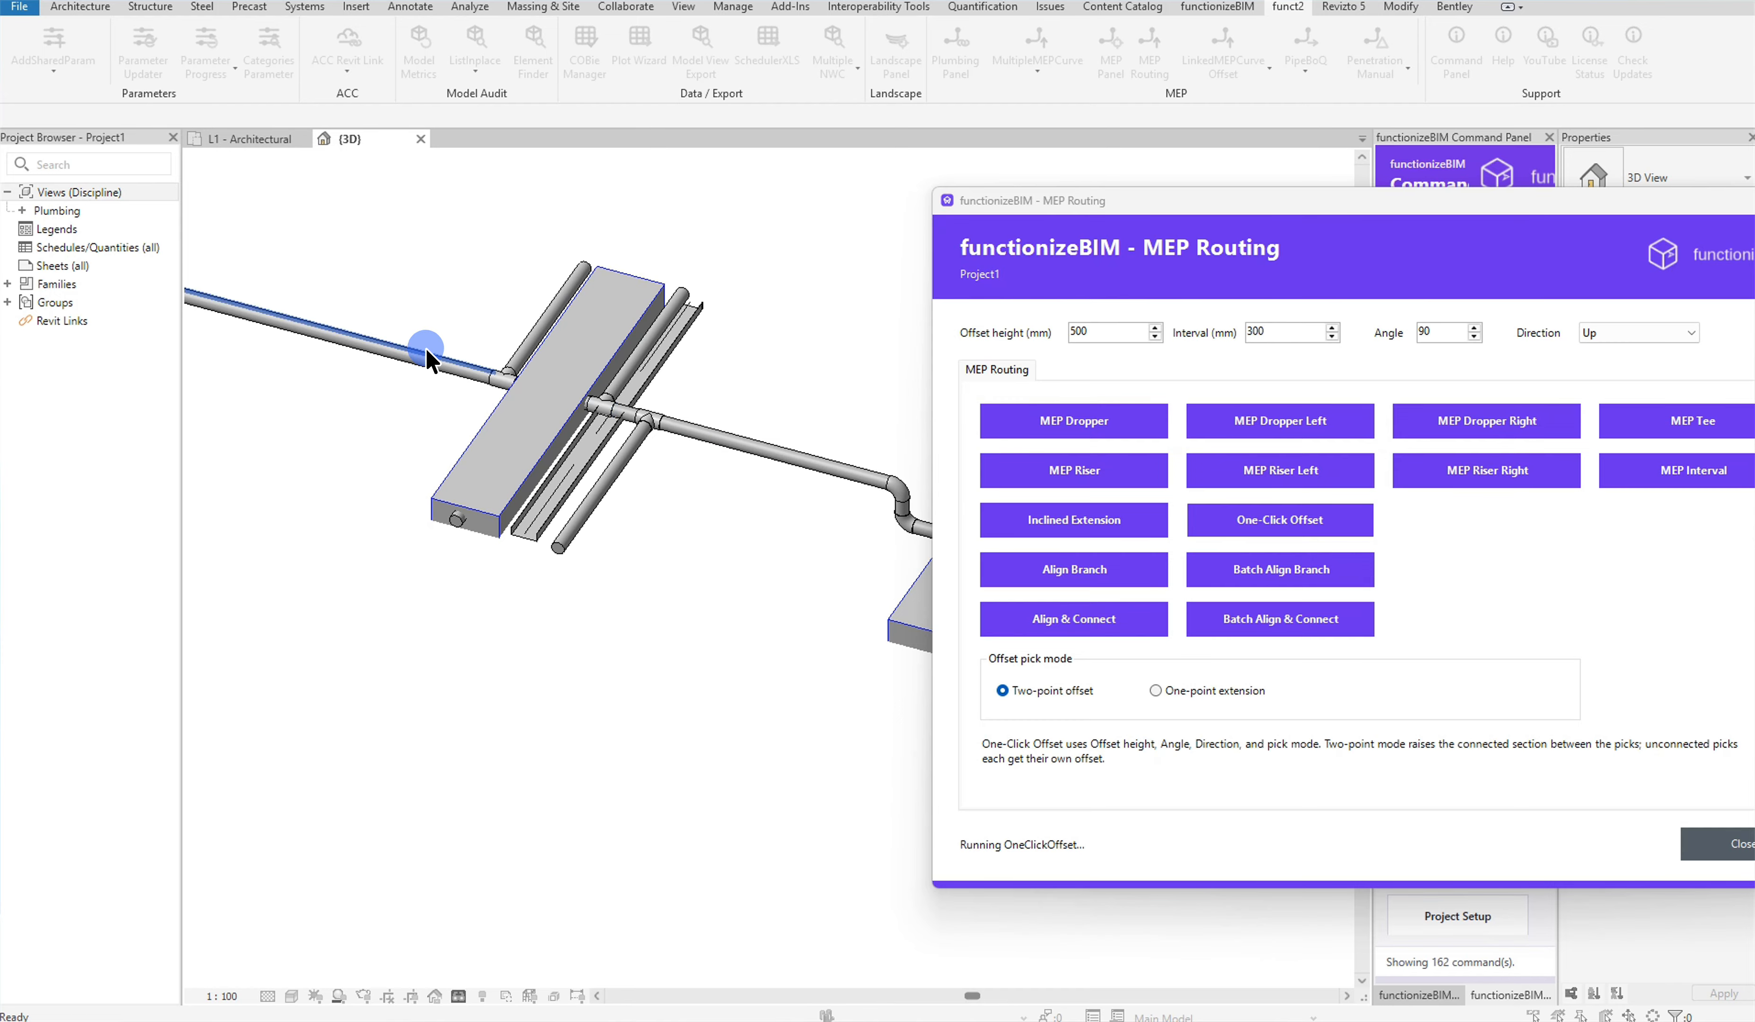
left_click(455, 365)
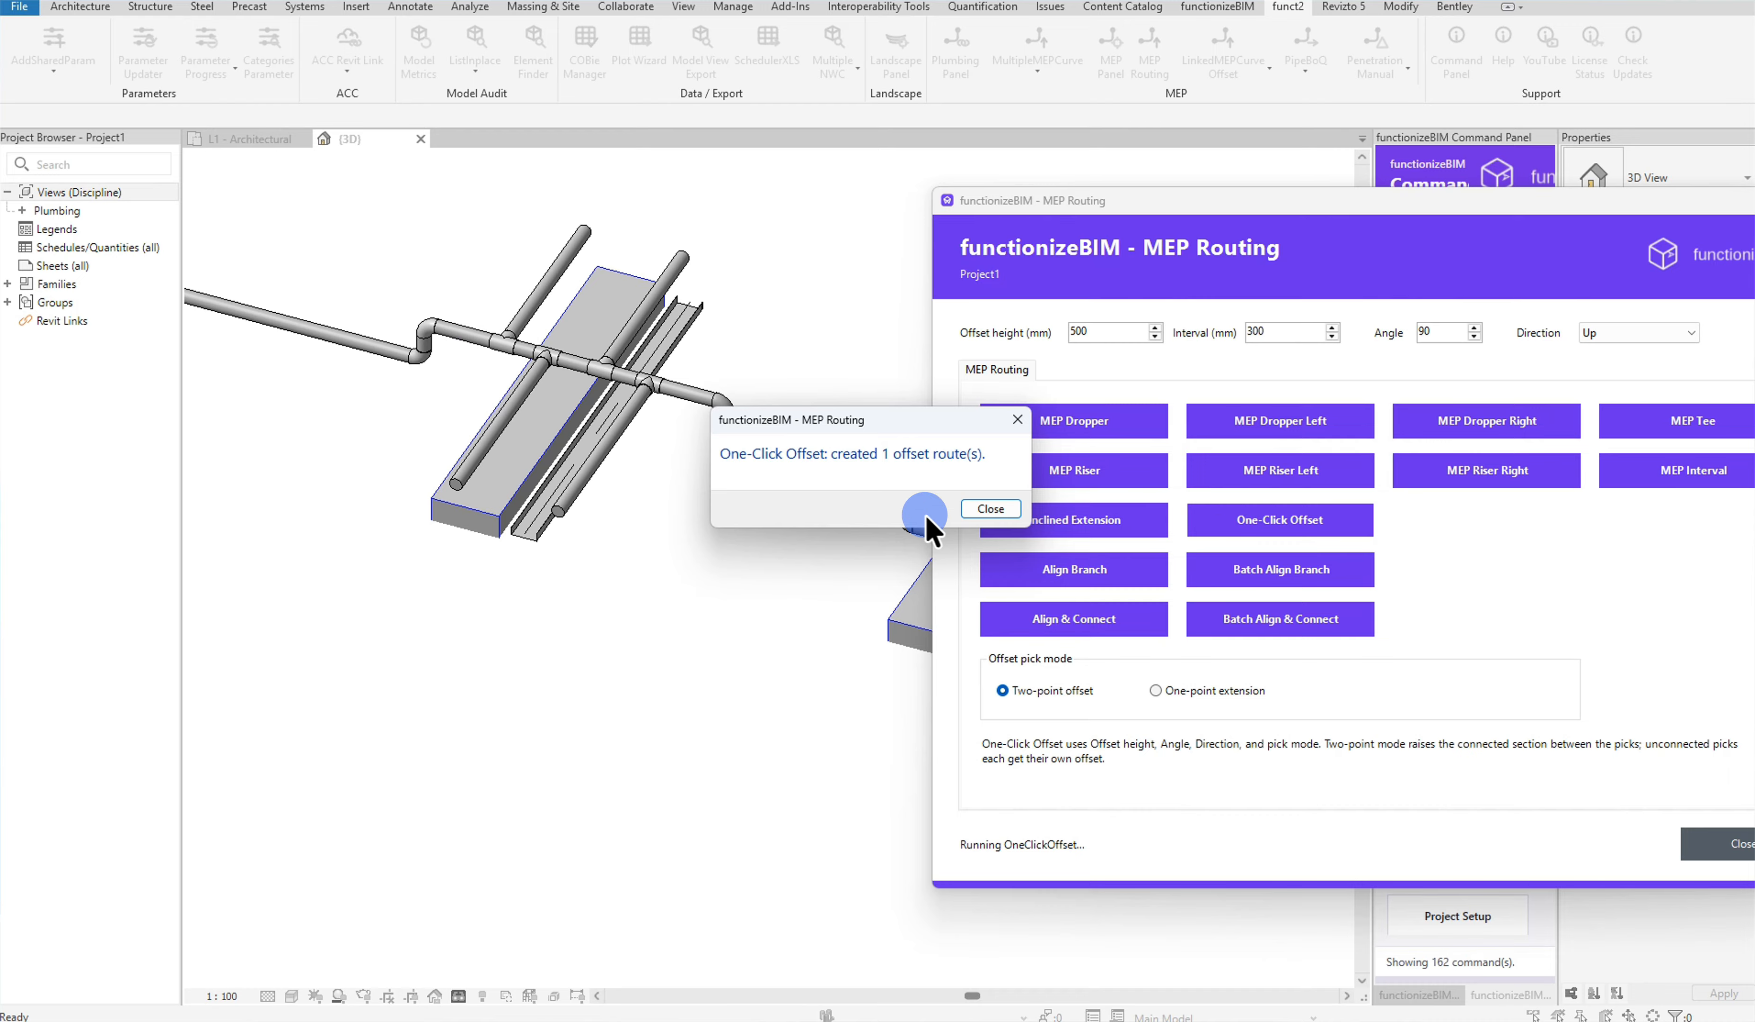
left_click(991, 508)
Step: Examine the raised pipe section, its elbows and its branch pipes above the duct and cable tray from several angles
scroll(414, 351, "up", 2)
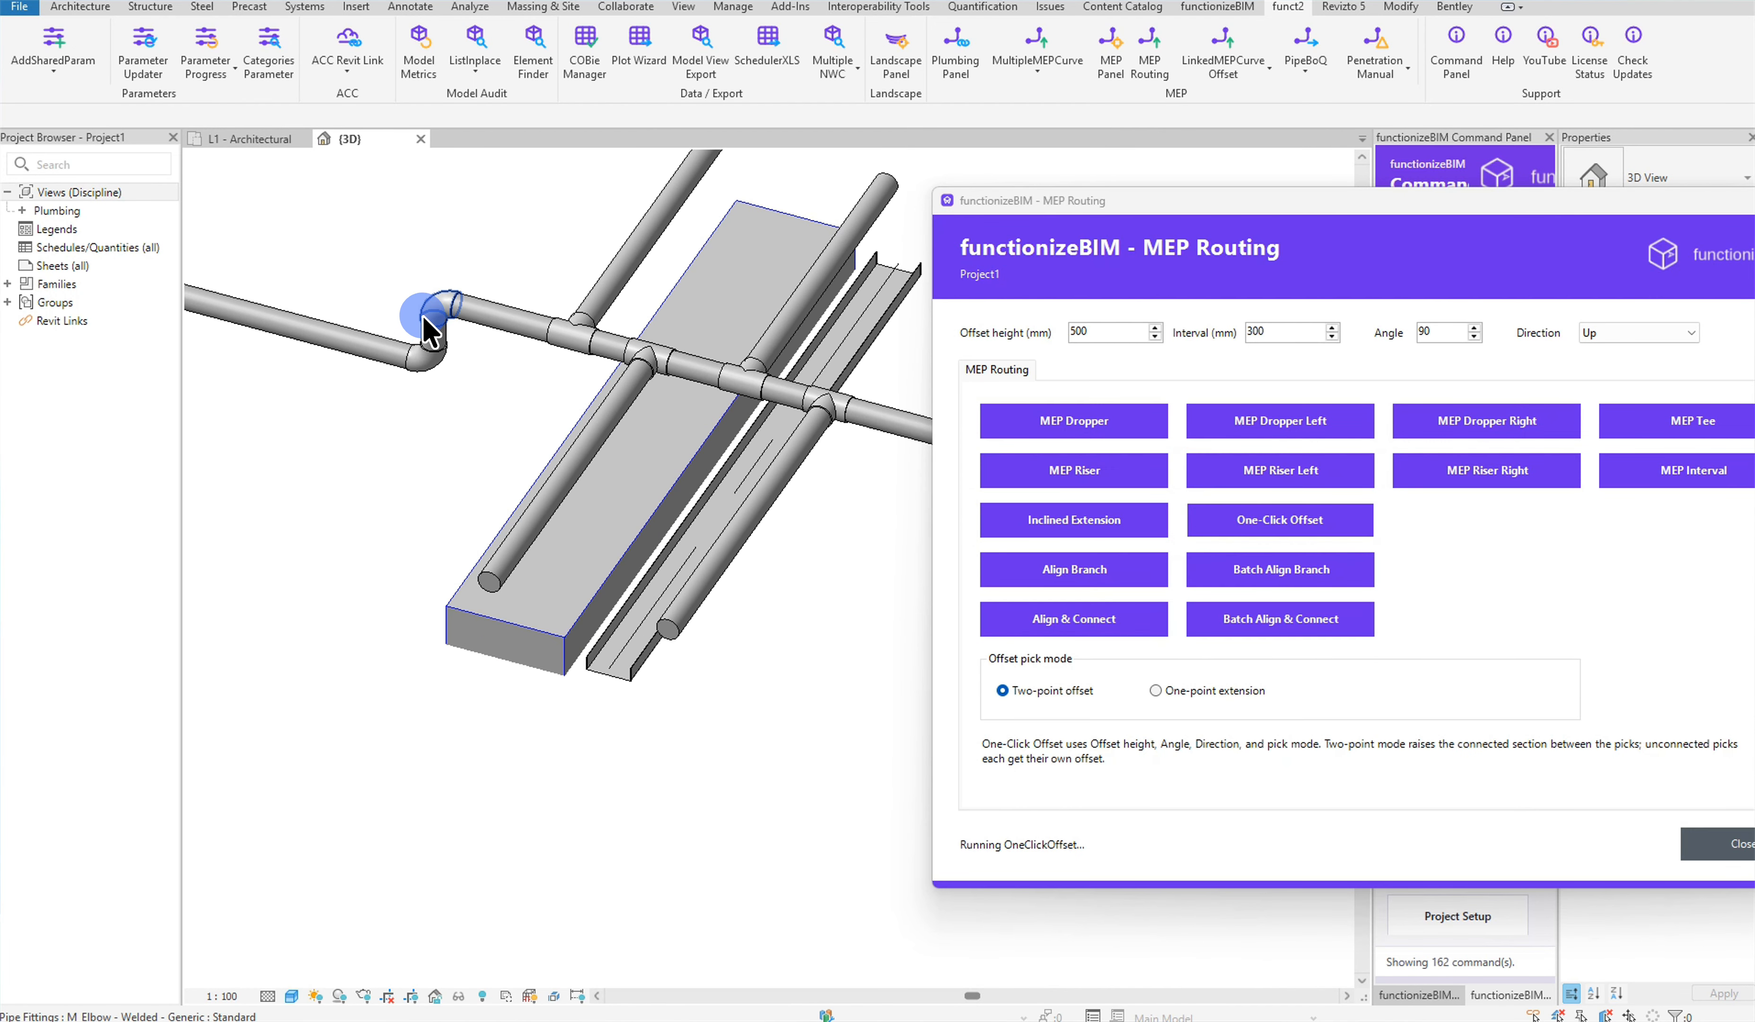
scroll(433, 337, "down", 2)
middle_click_drag(709, 516, 719, 275, "shift")
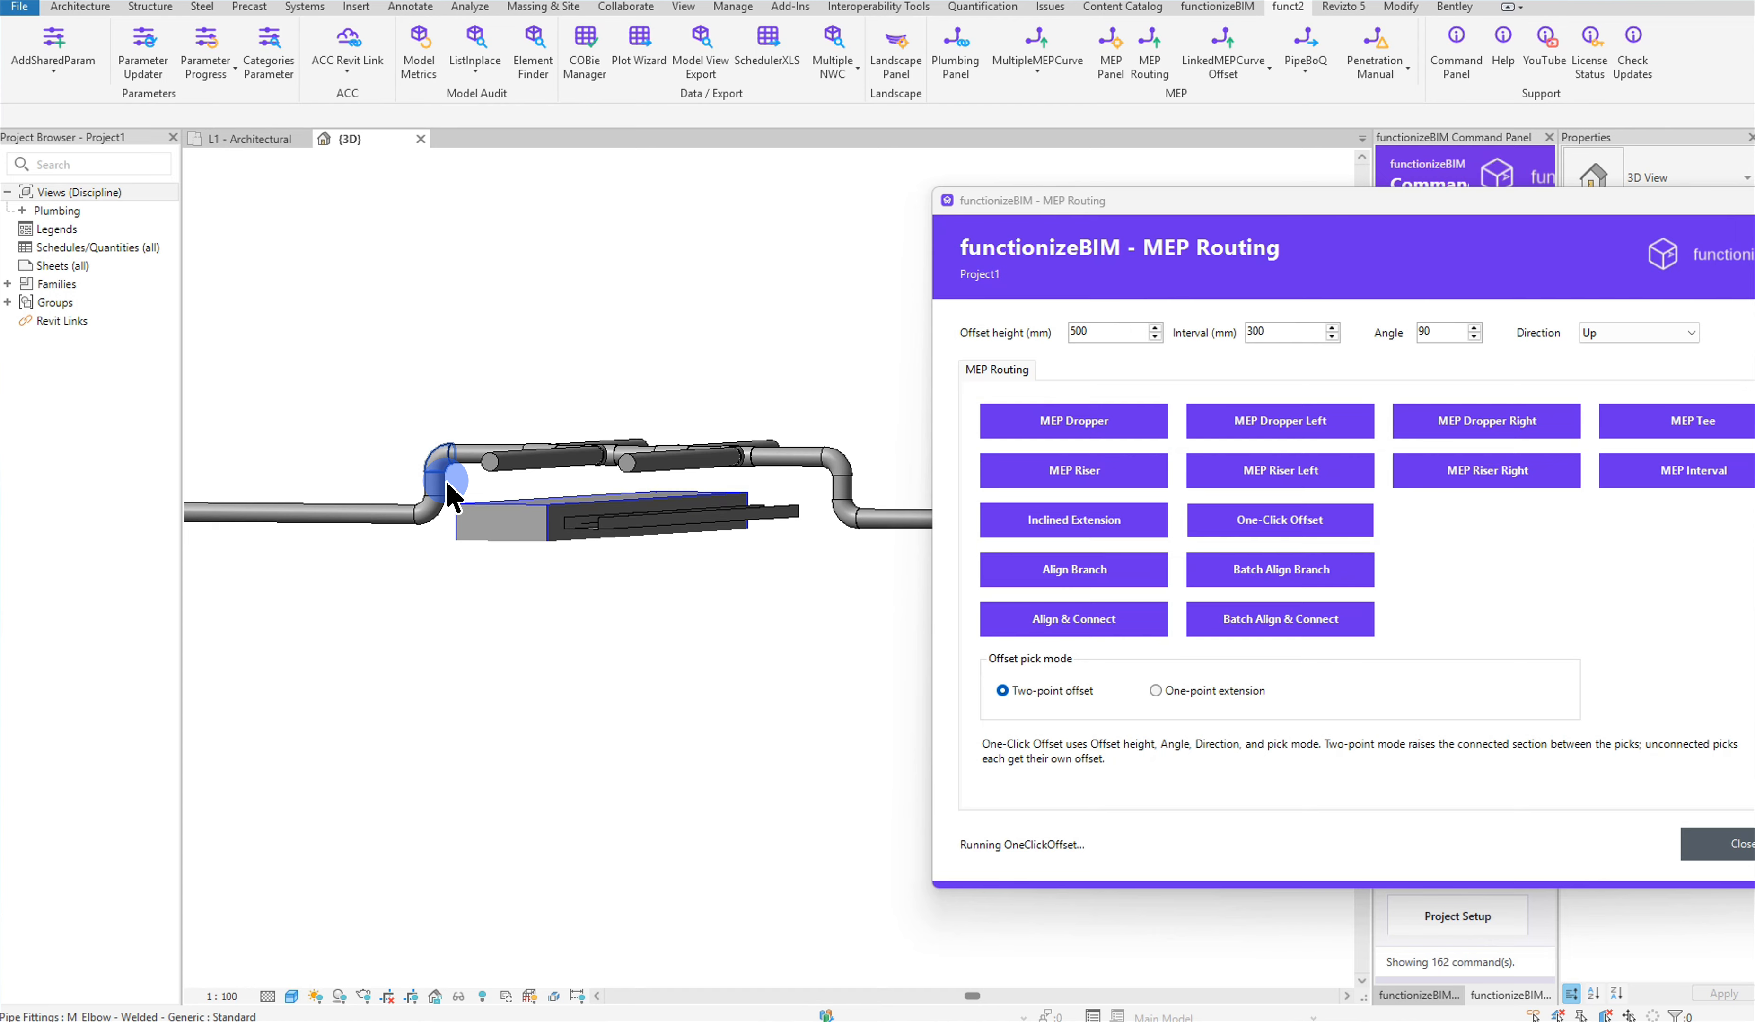
middle_click_drag(646, 404, 353, 655, "shift")
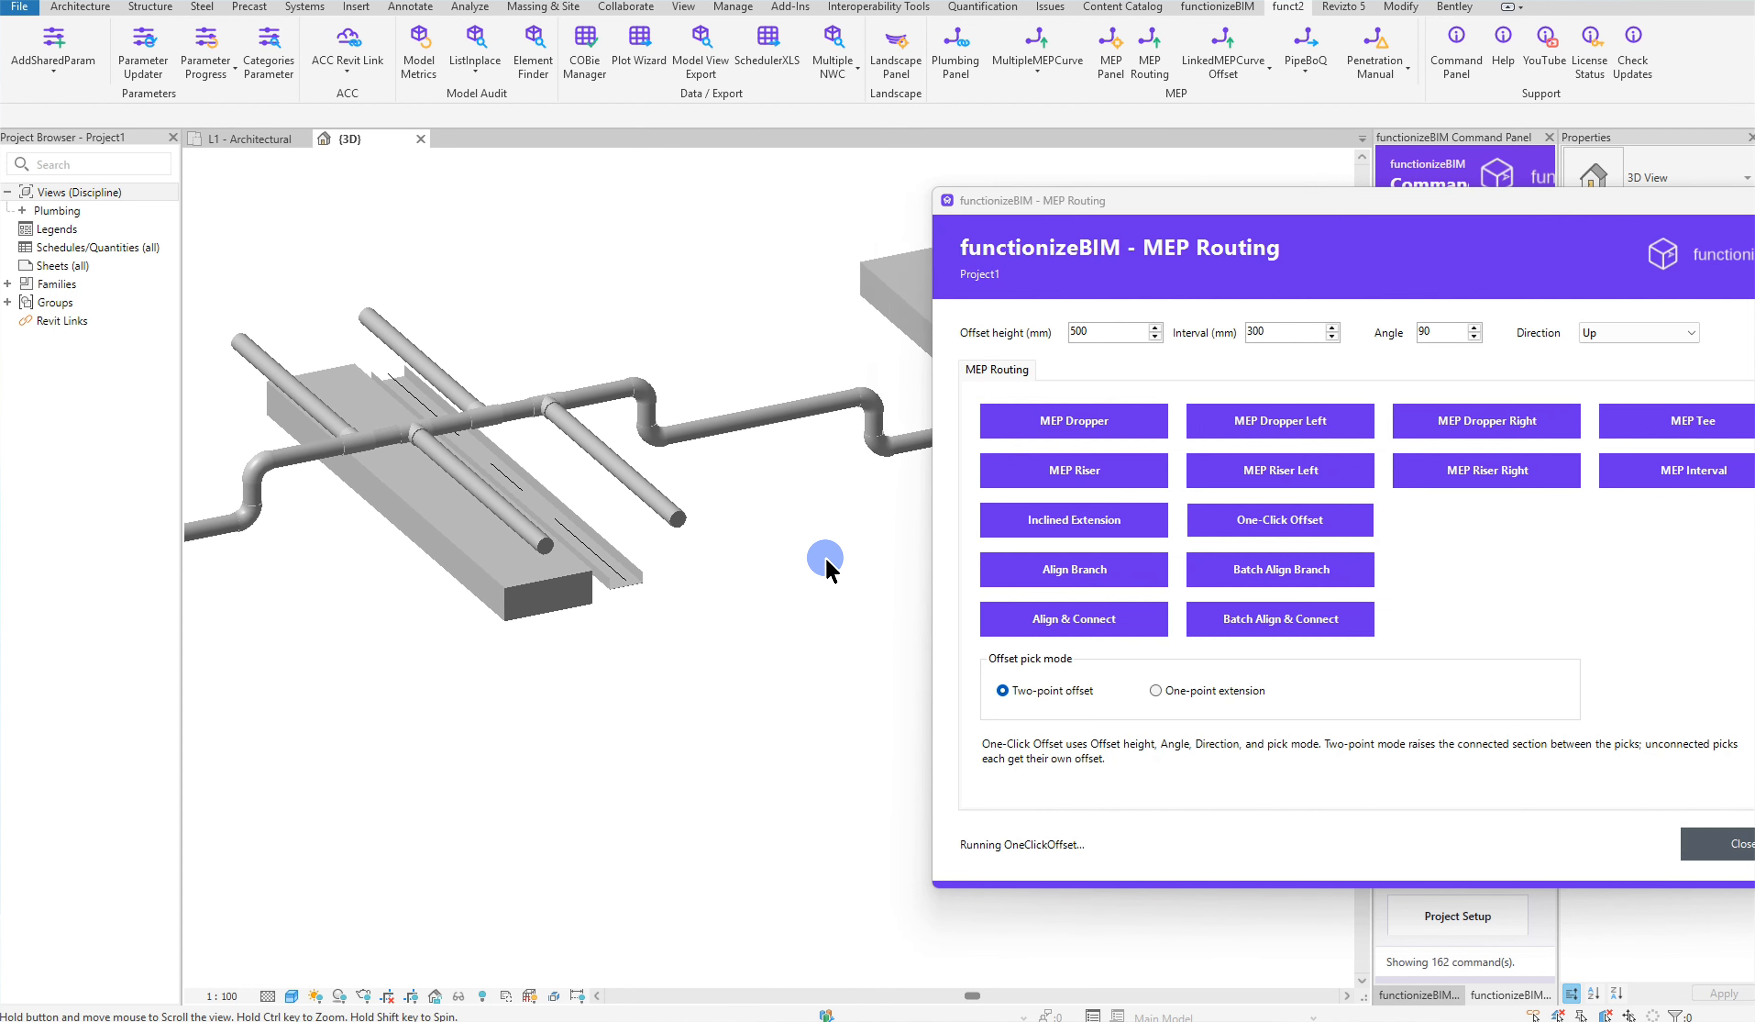
middle_click_drag(349, 541, 577, 623, "shift")
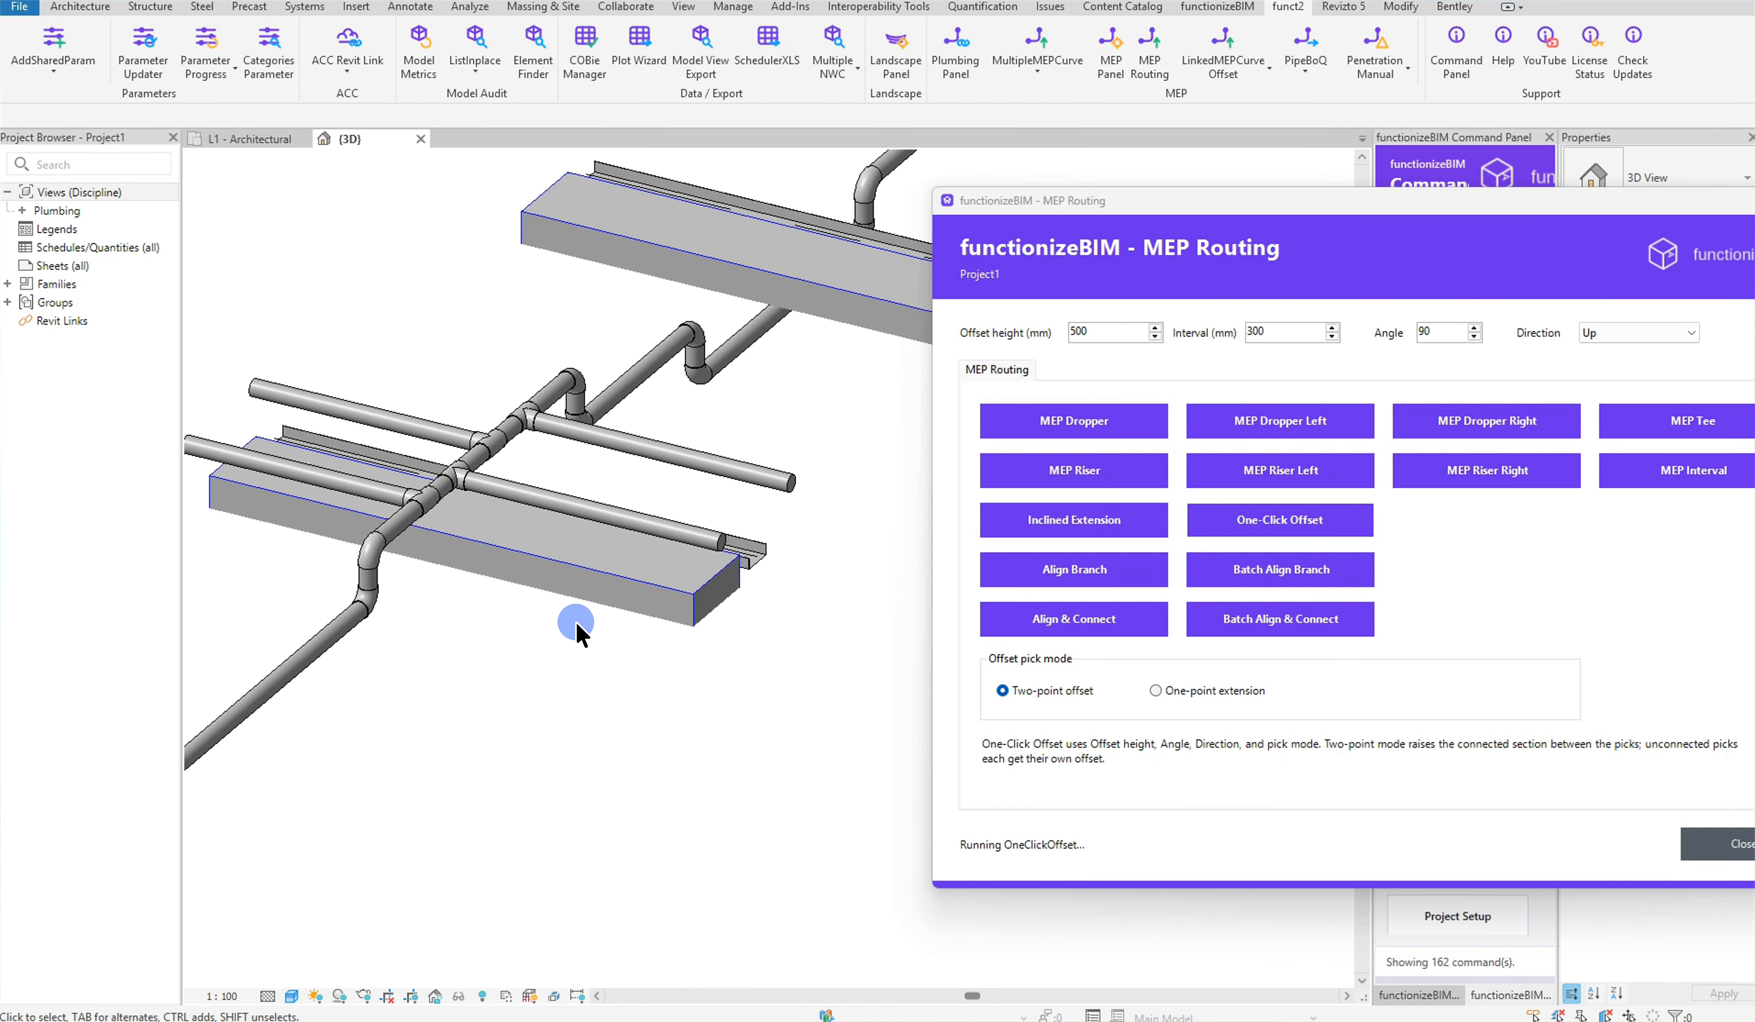
scroll(577, 623, "up", 1)
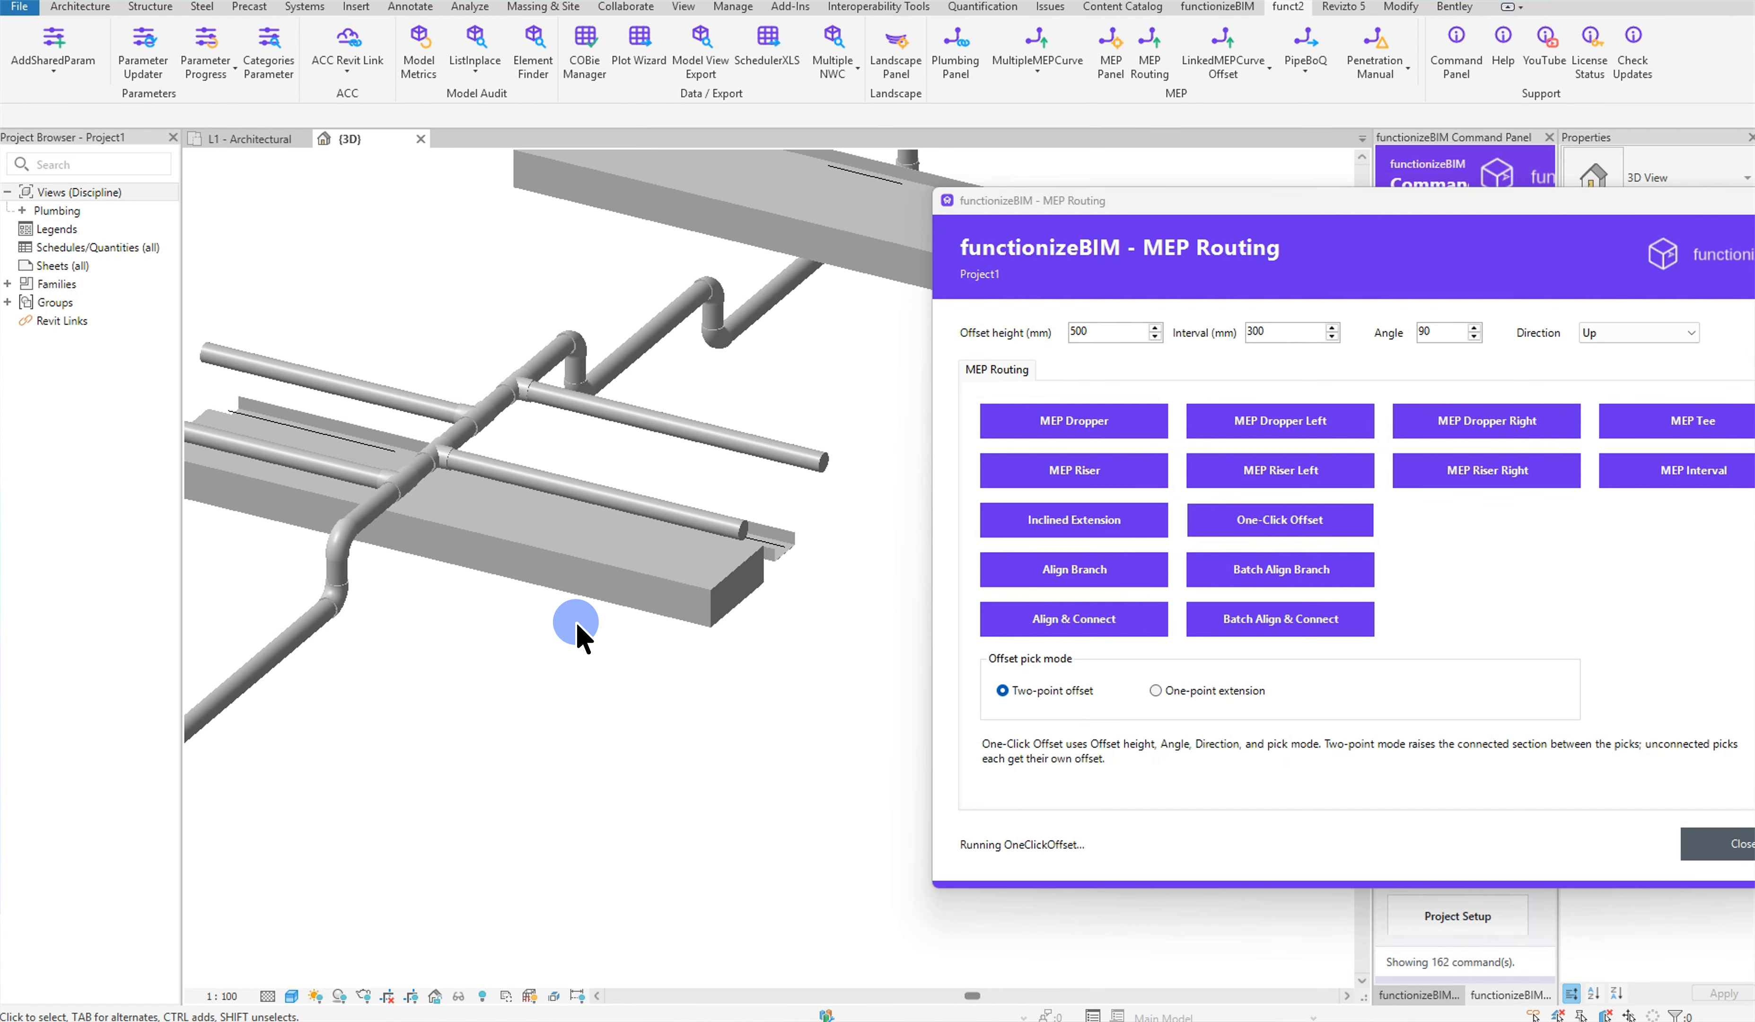